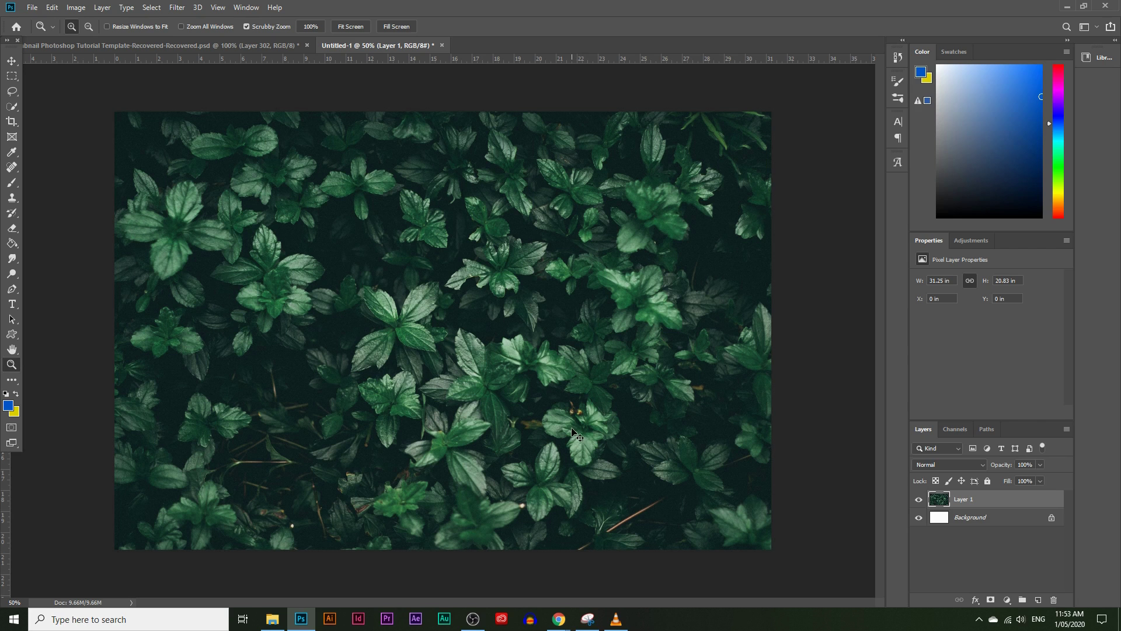
Step: Free-transform the leaf photo on Layer 1, rotating it about -38.8° and scaling it to about 158% so it covers most of the canvas
key(ctrl+t)
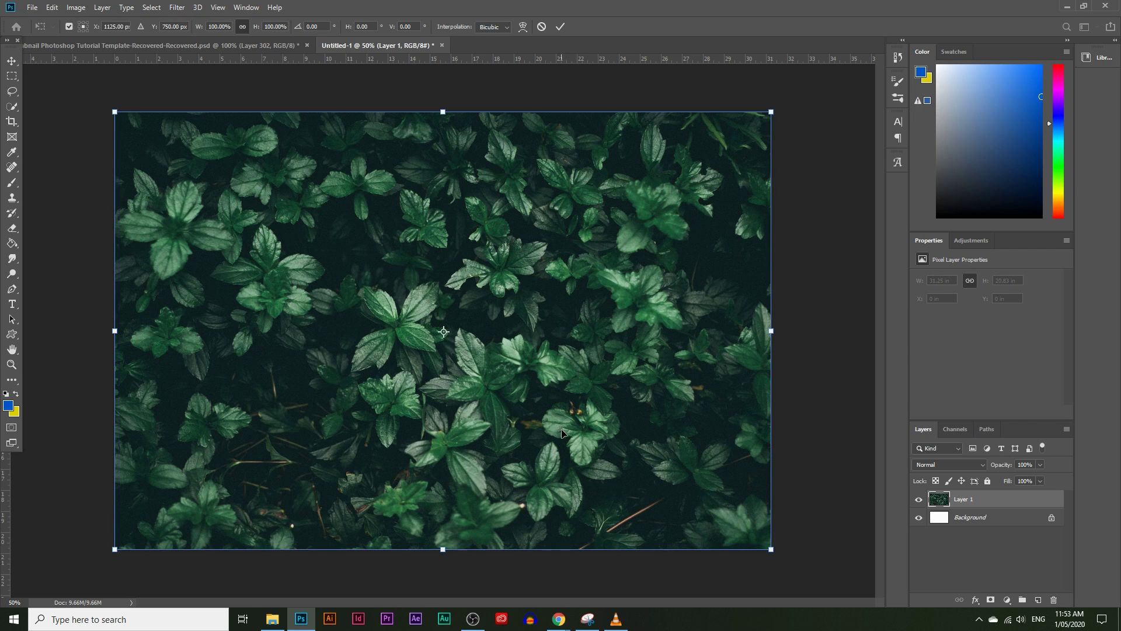
drag(785, 570, 790, 265)
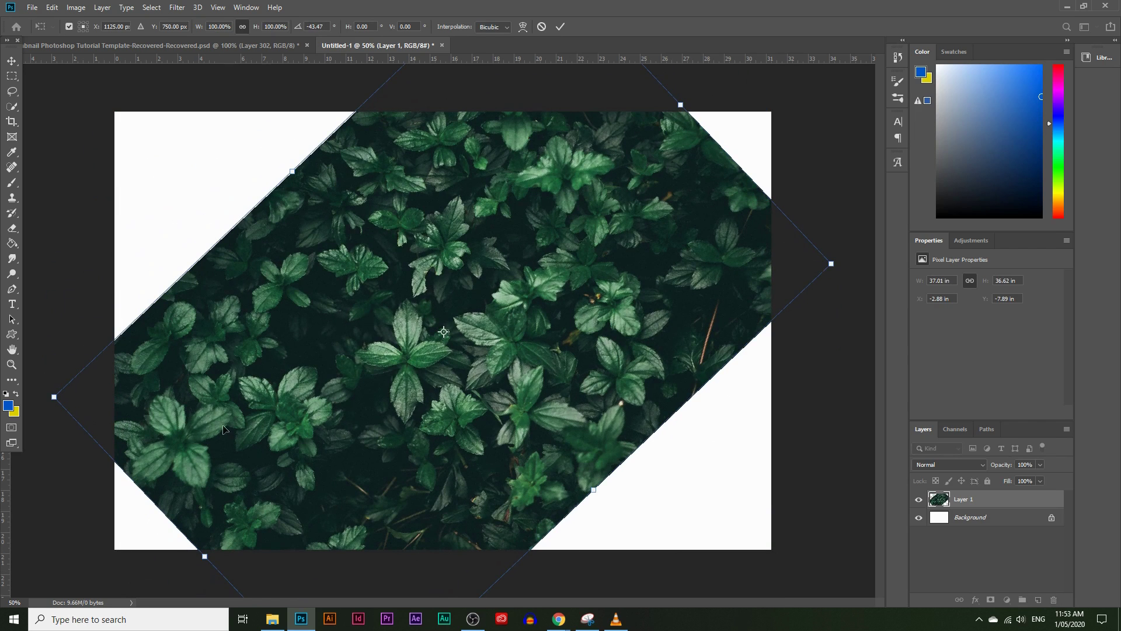
drag(32, 384, 36, 349)
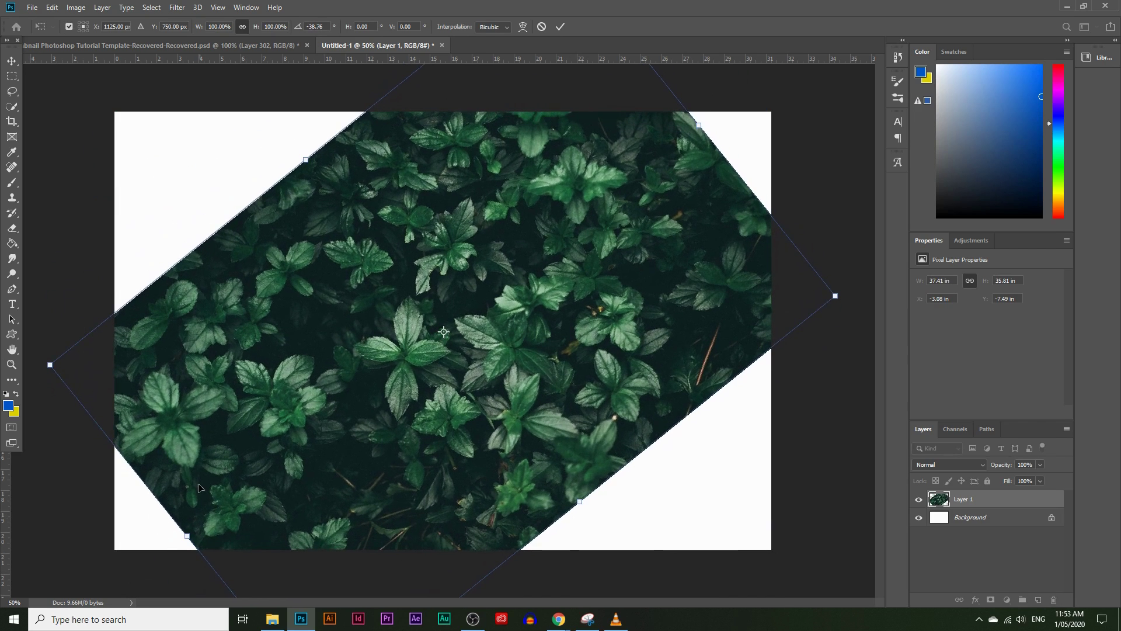
drag(187, 535, 48, 558)
drag(202, 507, 371, 379)
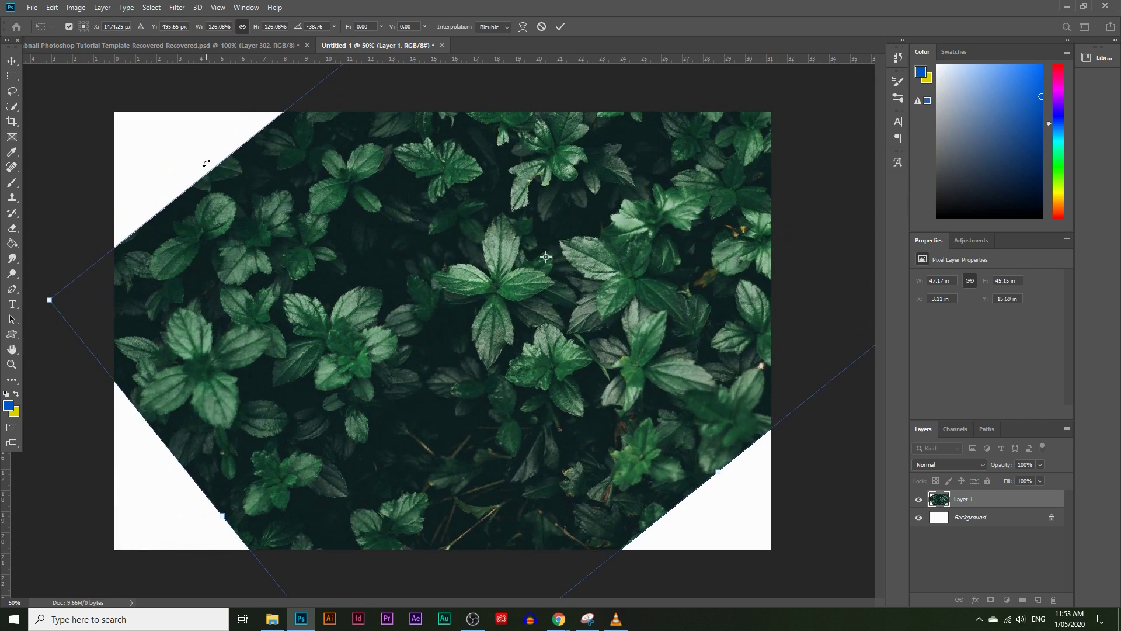
drag(208, 170, 121, 62)
drag(256, 241, 349, 267)
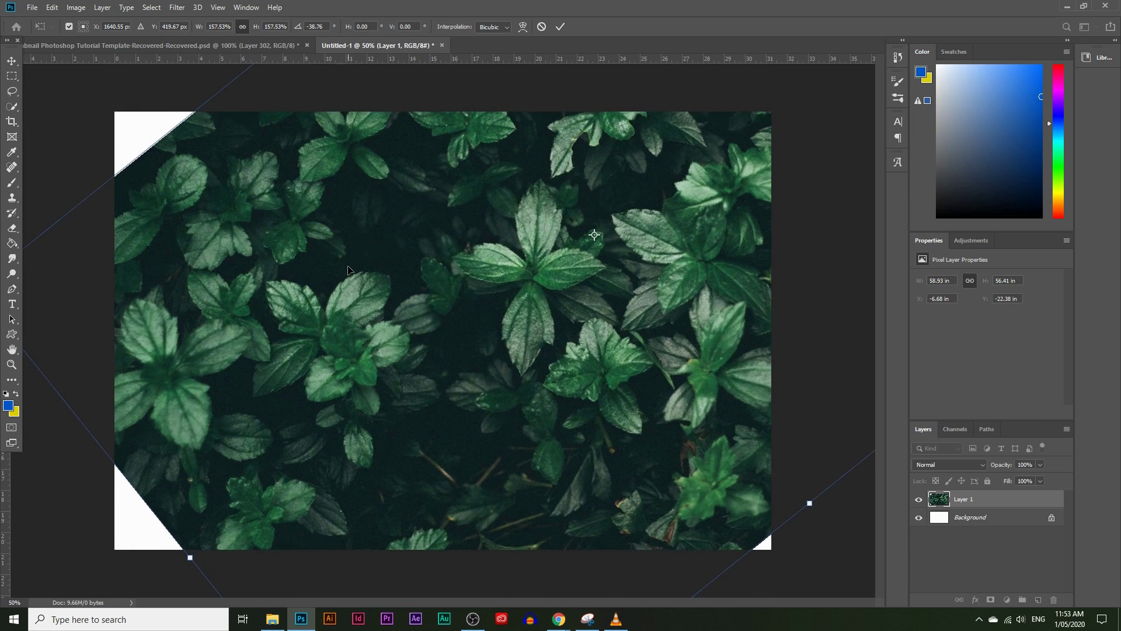
key(z)
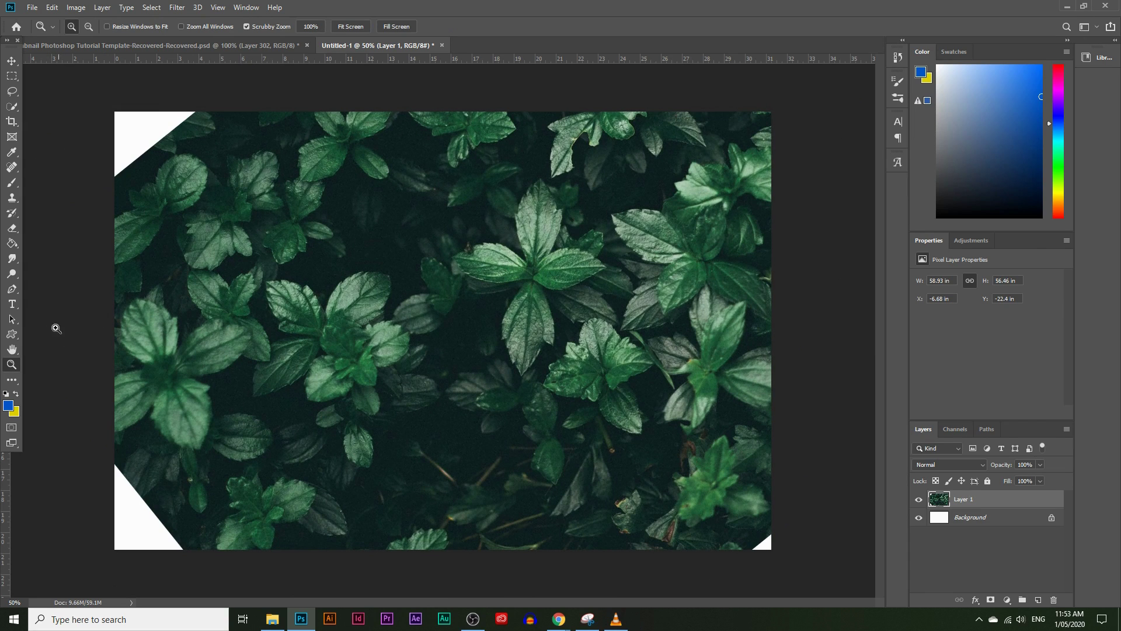
Step: Add a centre-aligned line of horizontal text reading "NATURE" in the middle of the photo, replacing the placeholder text
click(14, 304)
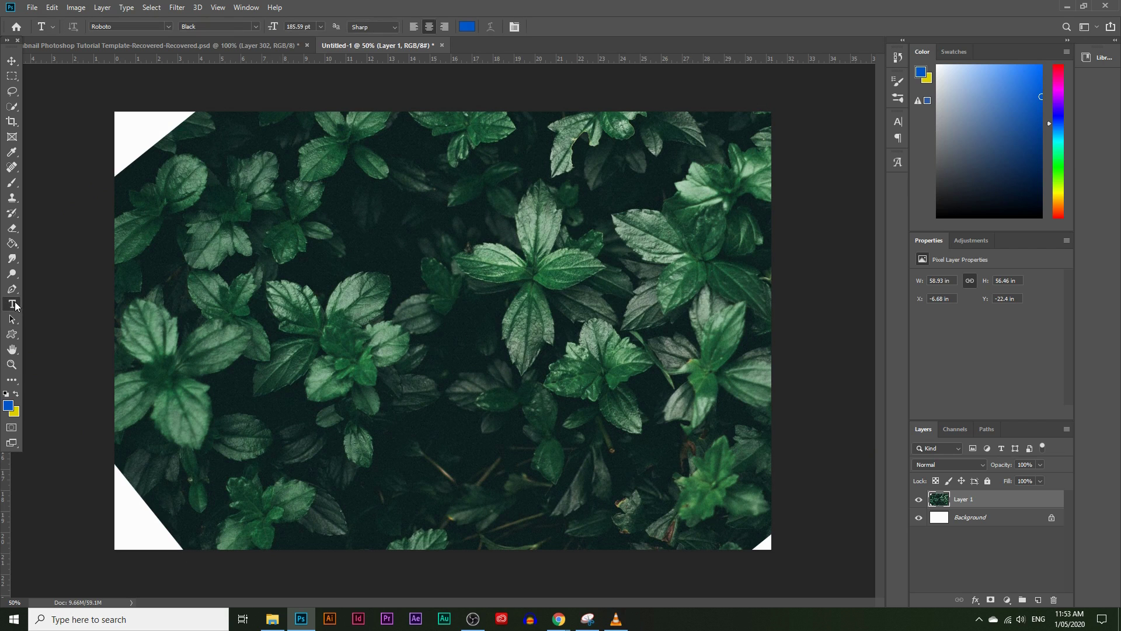
click(427, 326)
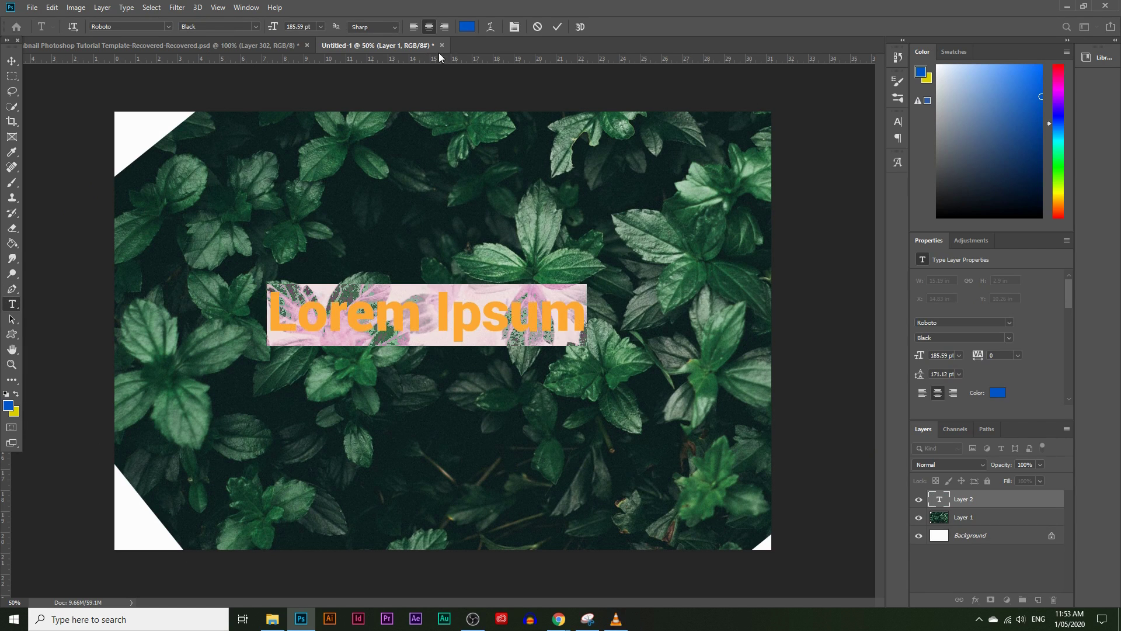
click(413, 27)
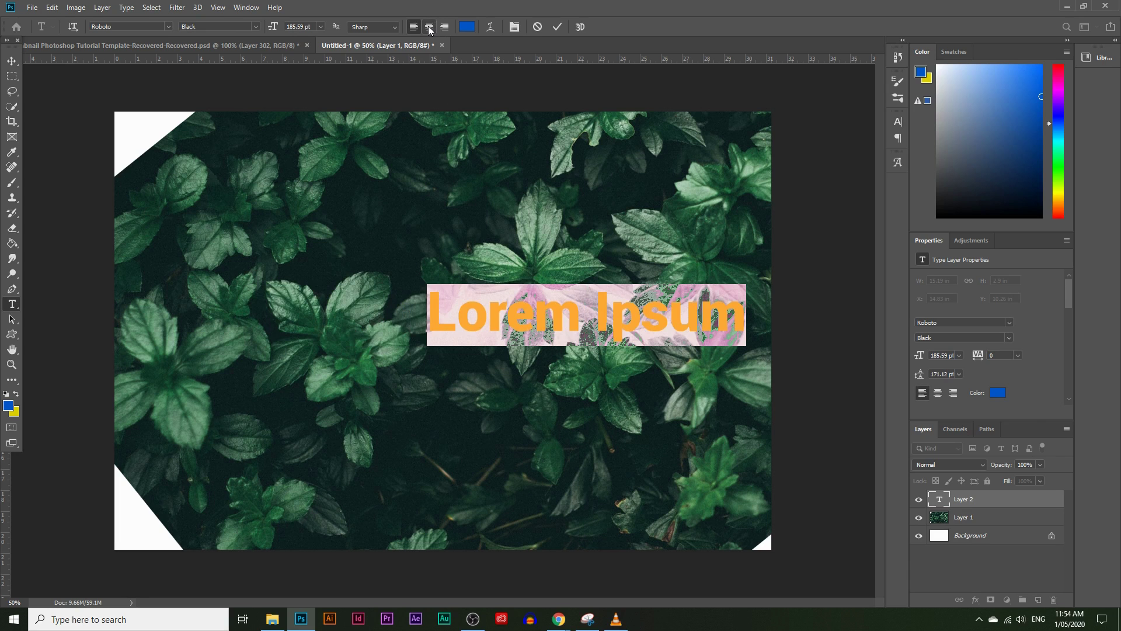
click(430, 27)
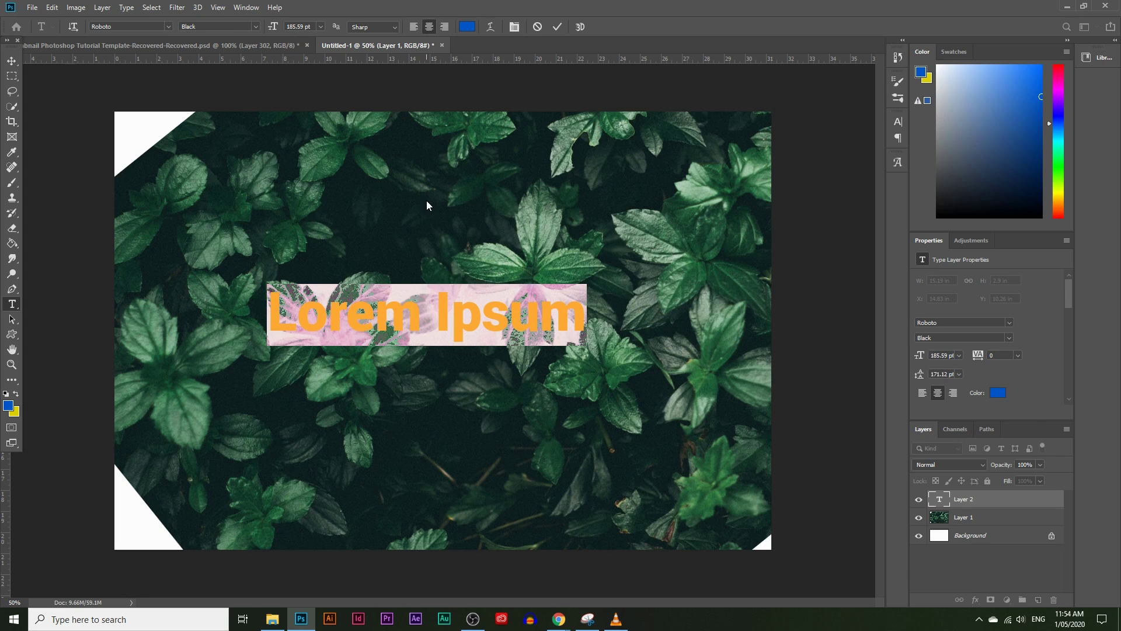
key(End)
key(BackSpace)
key(BackSpace)
key(BackSpace)
key(BackSpace)
key(BackSpace)
key(BackSpace)
key(BackSpace)
key(BackSpace)
key(BackSpace)
key(BackSpace)
key(BackSpace)
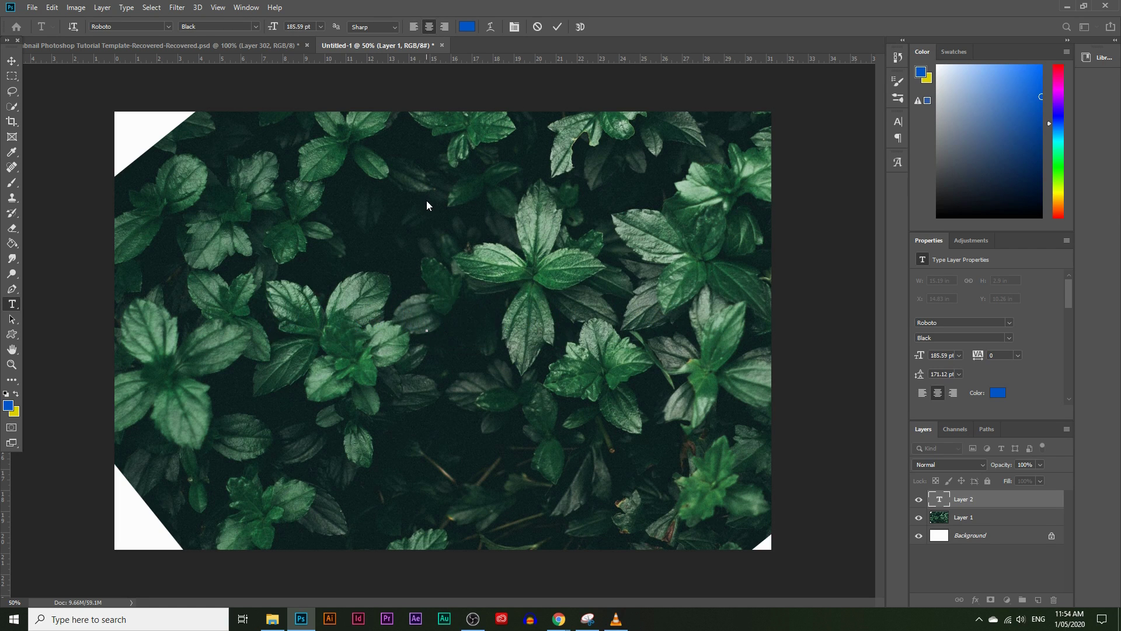
text(NAT)
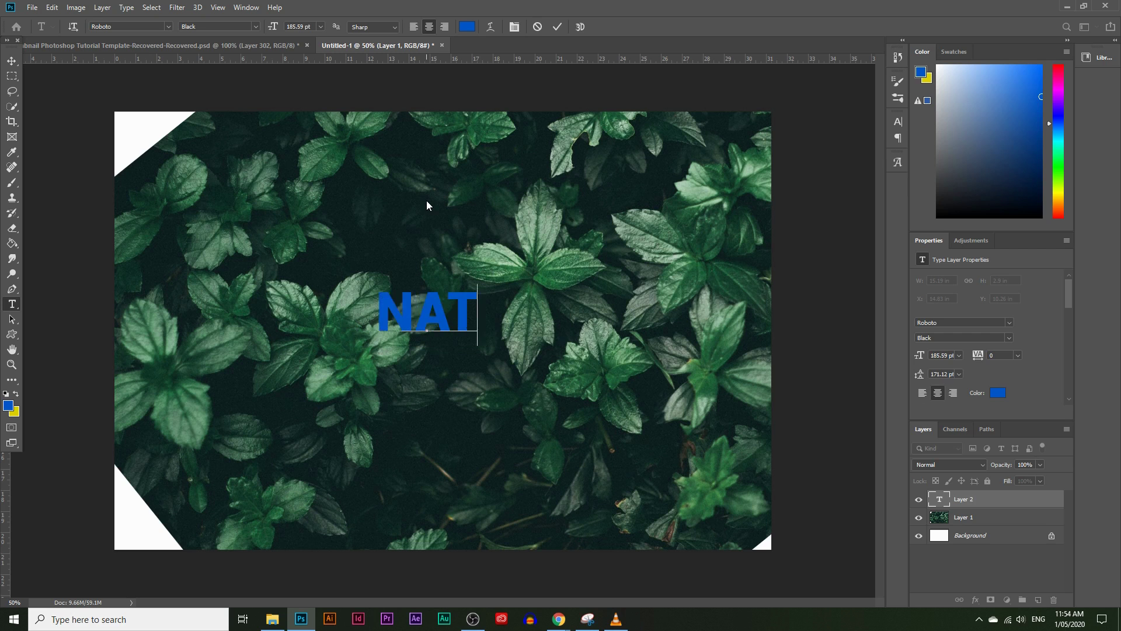
text(URE)
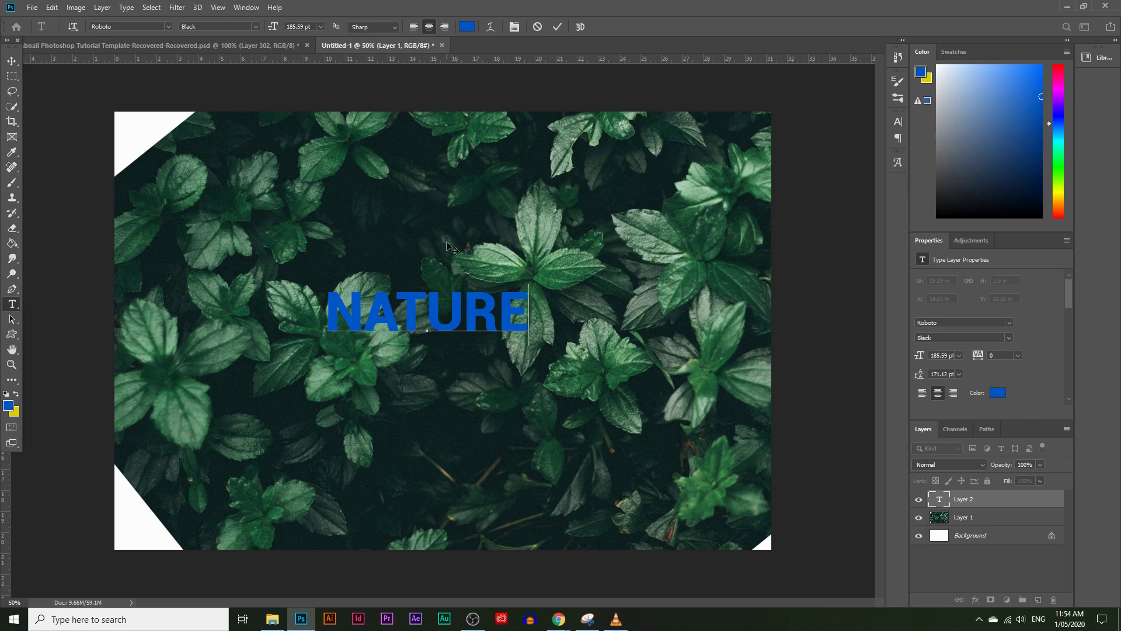
Step: Set the whole NATURE text to the Roboto font in the Black style
key(ctrl+a)
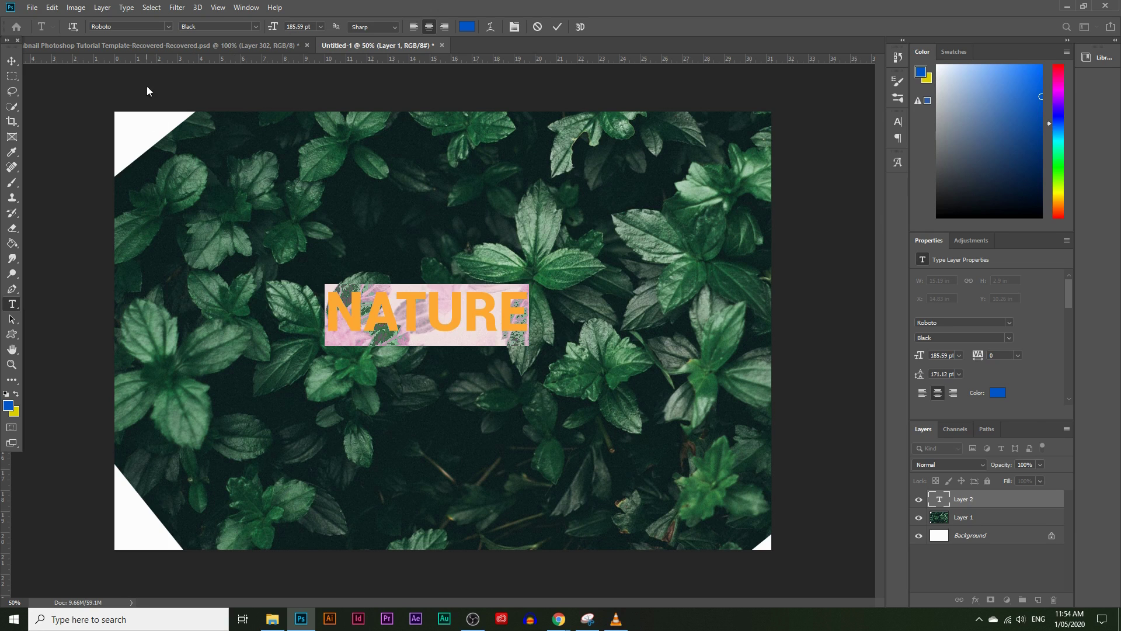
click(167, 27)
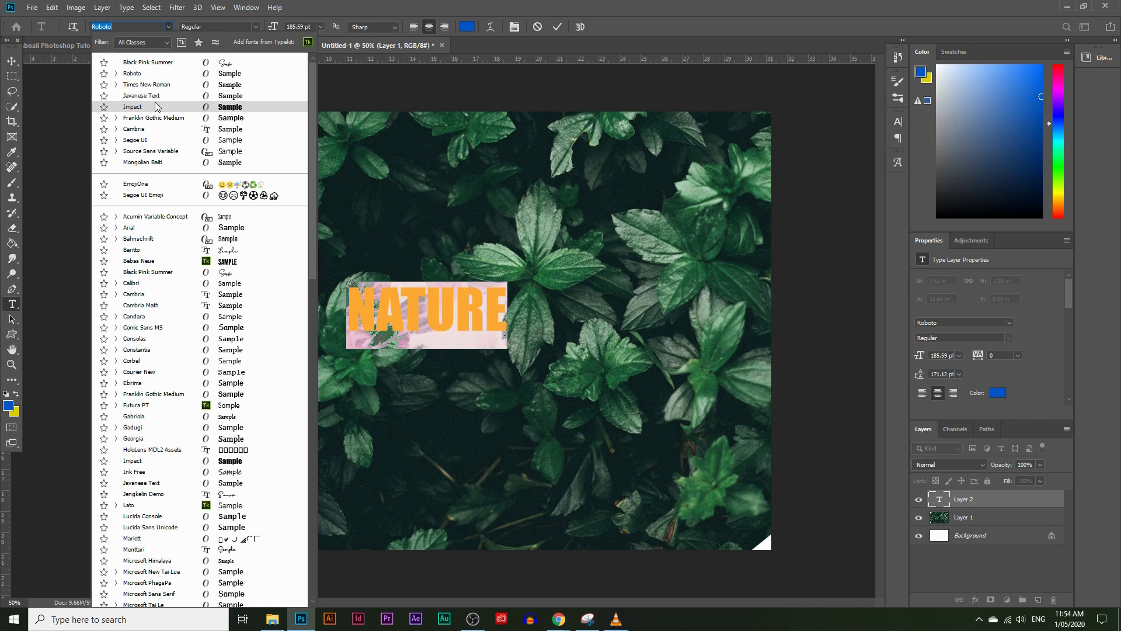
click(151, 73)
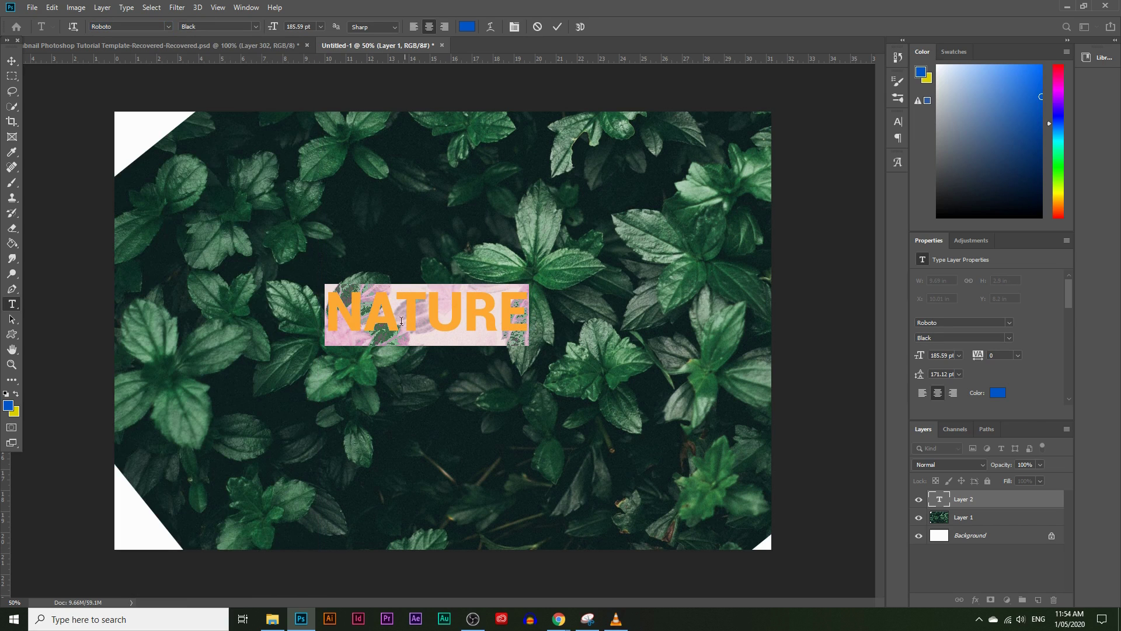
Step: Scale the NATURE text up to about 284% and move it slightly upward so it spans most of the canvas width
click(12, 61)
key(ctrl)
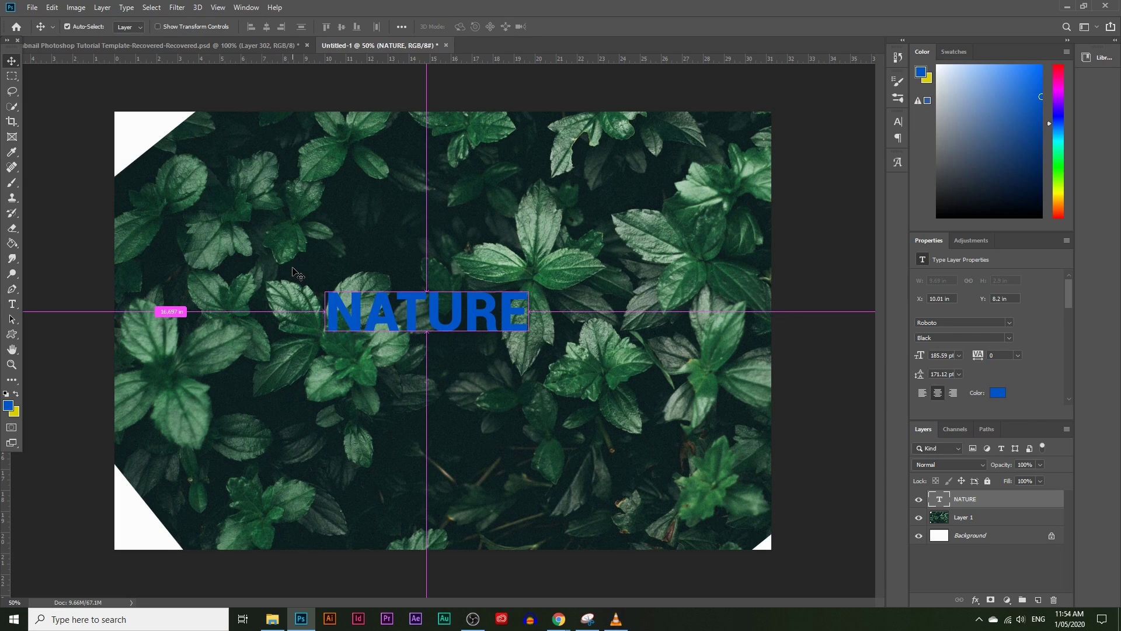
key(ctrl+t)
drag(424, 343, 442, 452)
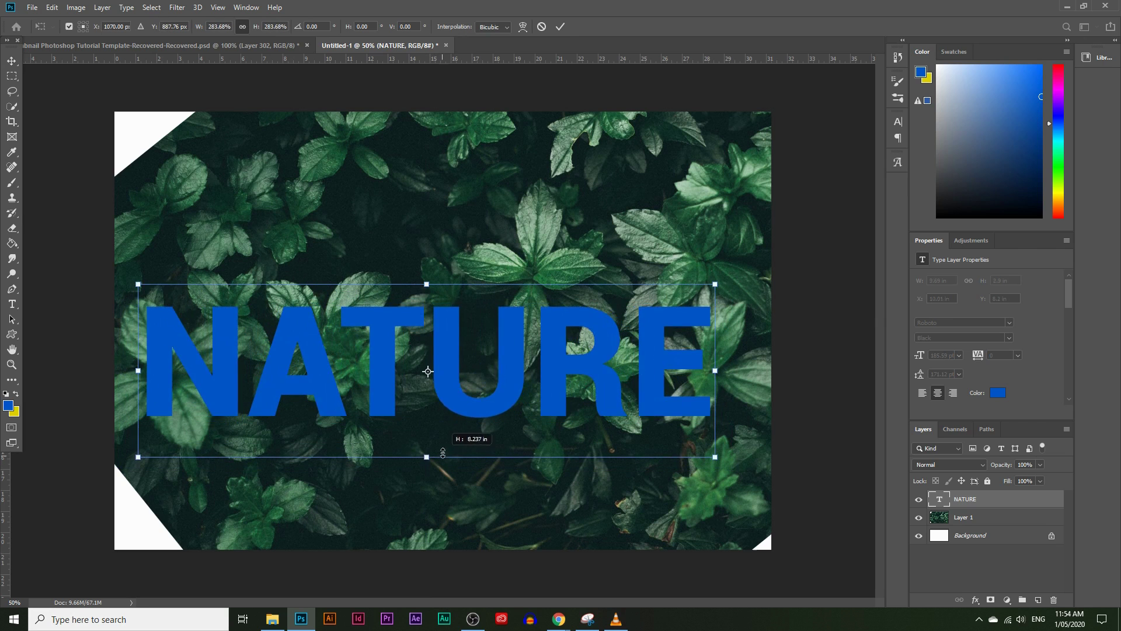
drag(460, 385, 463, 366)
key(Return)
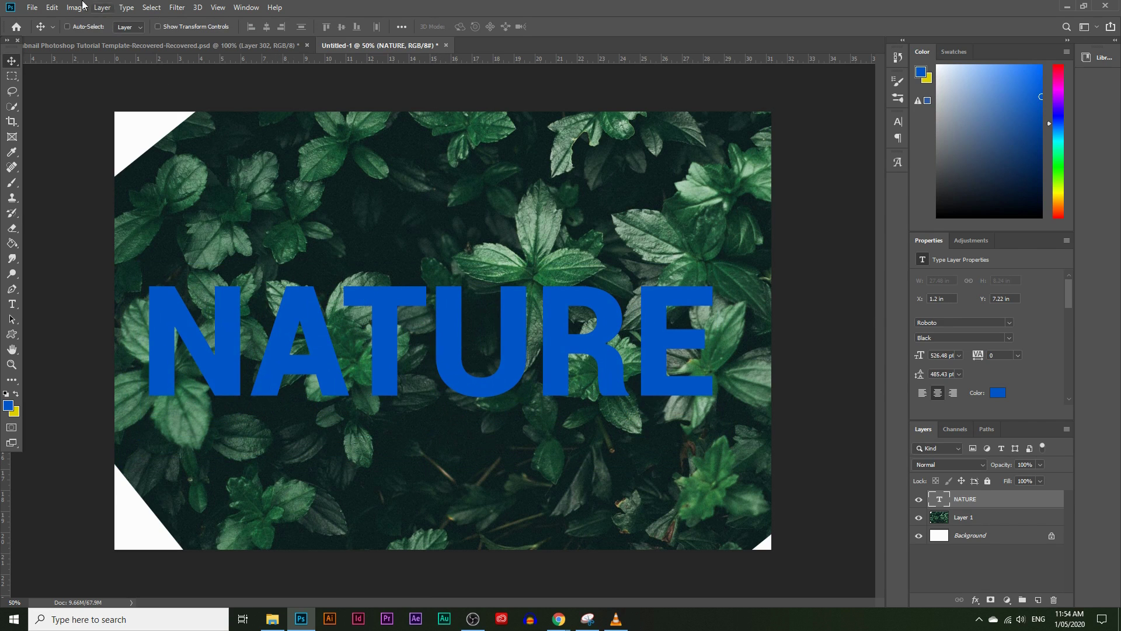
Step: Enlarge the NATURE text by a further 106.41% and move it to the vertical centre of the canvas
click(52, 7)
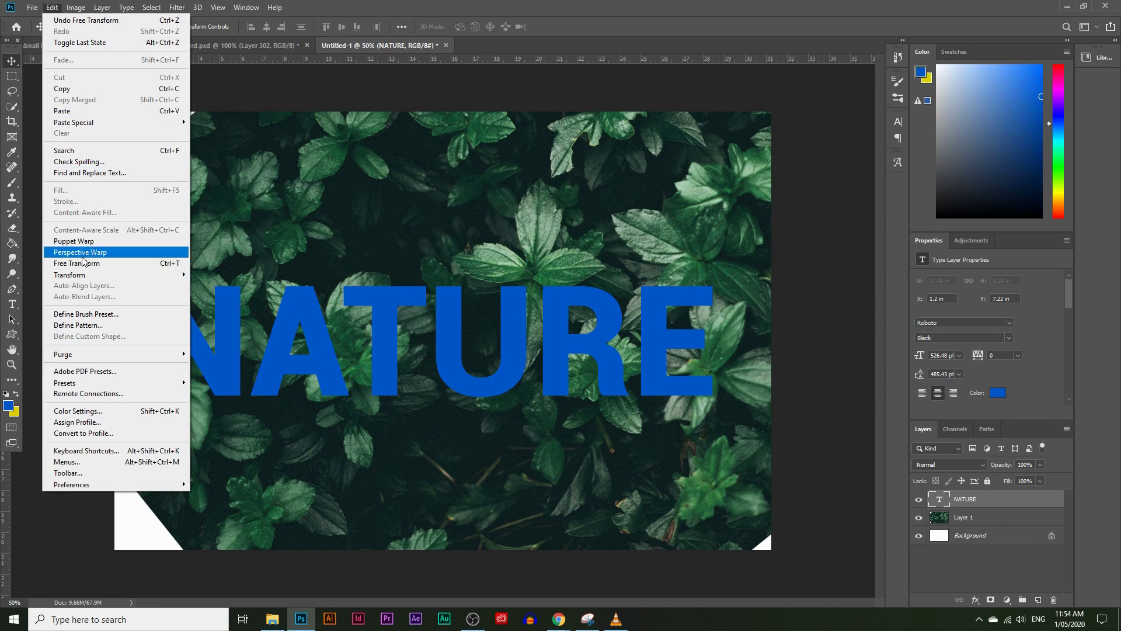
click(11, 264)
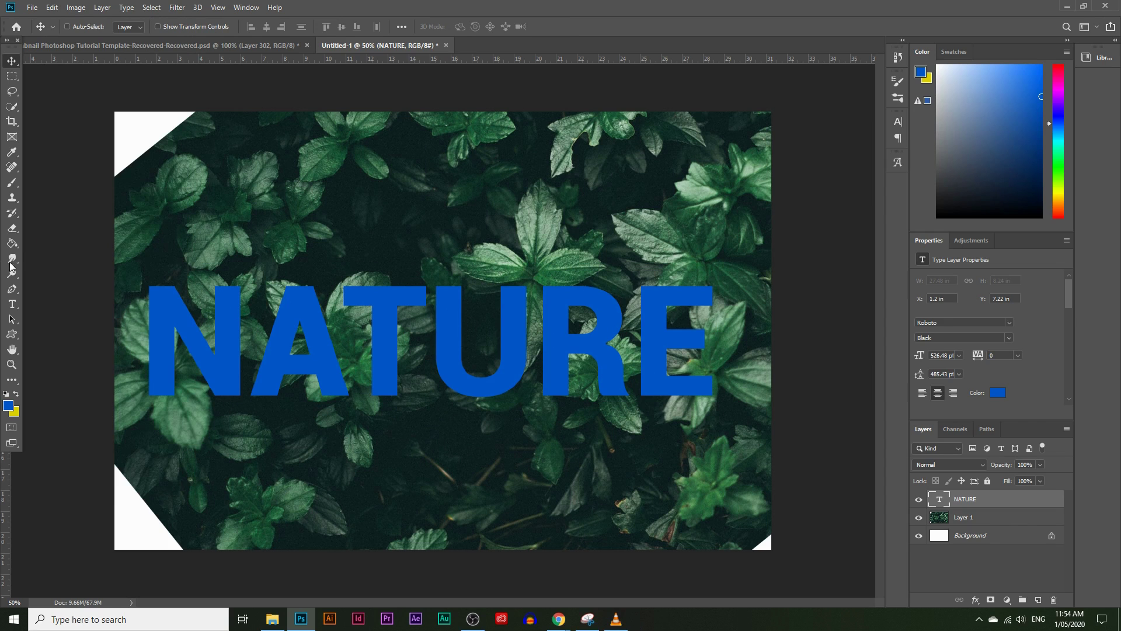
mouse_move(325, 336)
mouse_down()
mouse_move(330, 324)
mouse_move(319, 334)
mouse_up()
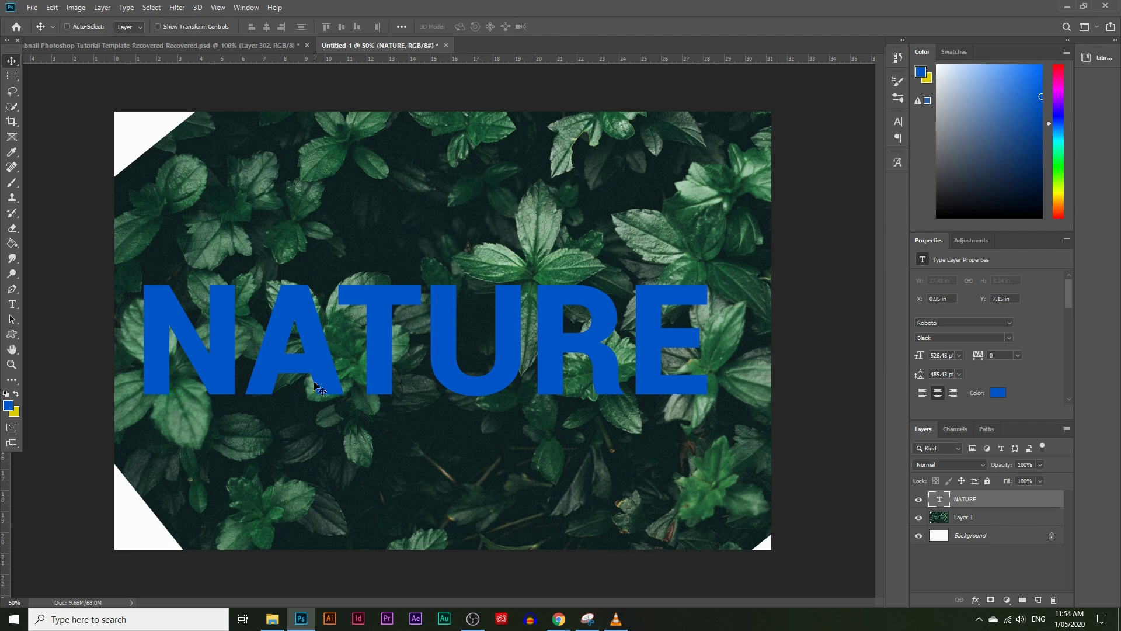
key(ctrl+t)
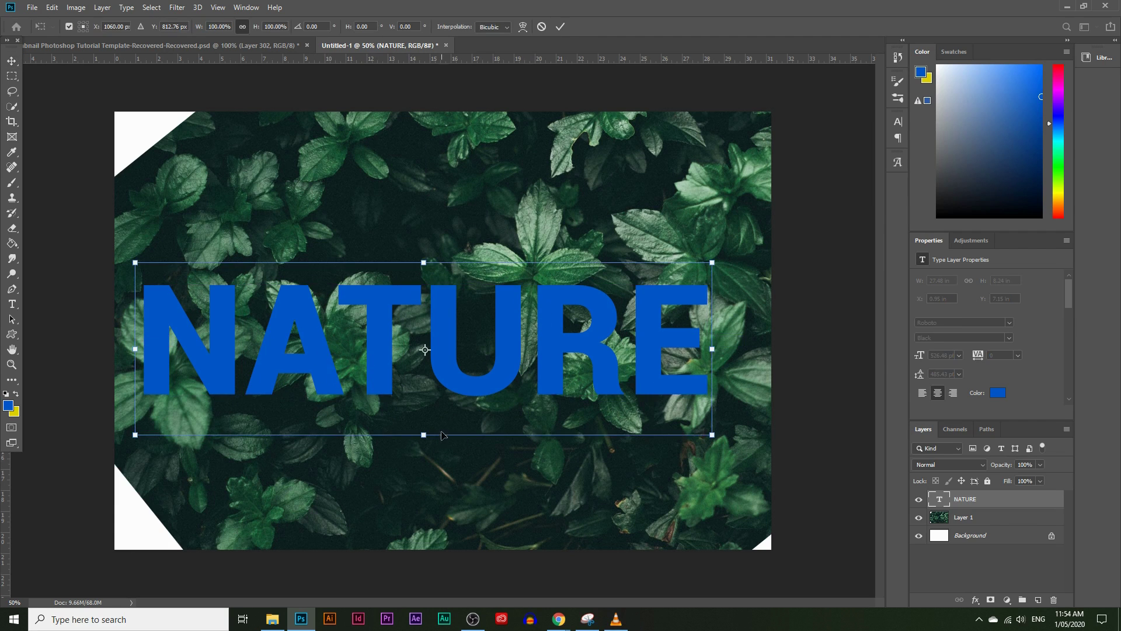
drag(432, 438, 429, 448)
drag(466, 401, 472, 372)
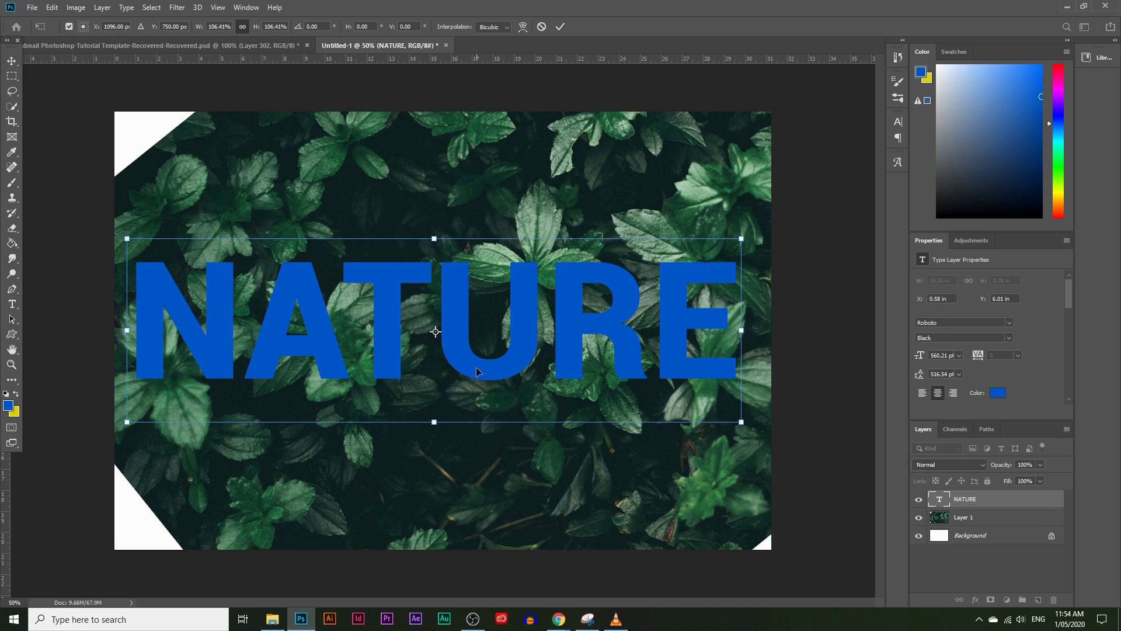
key(Return)
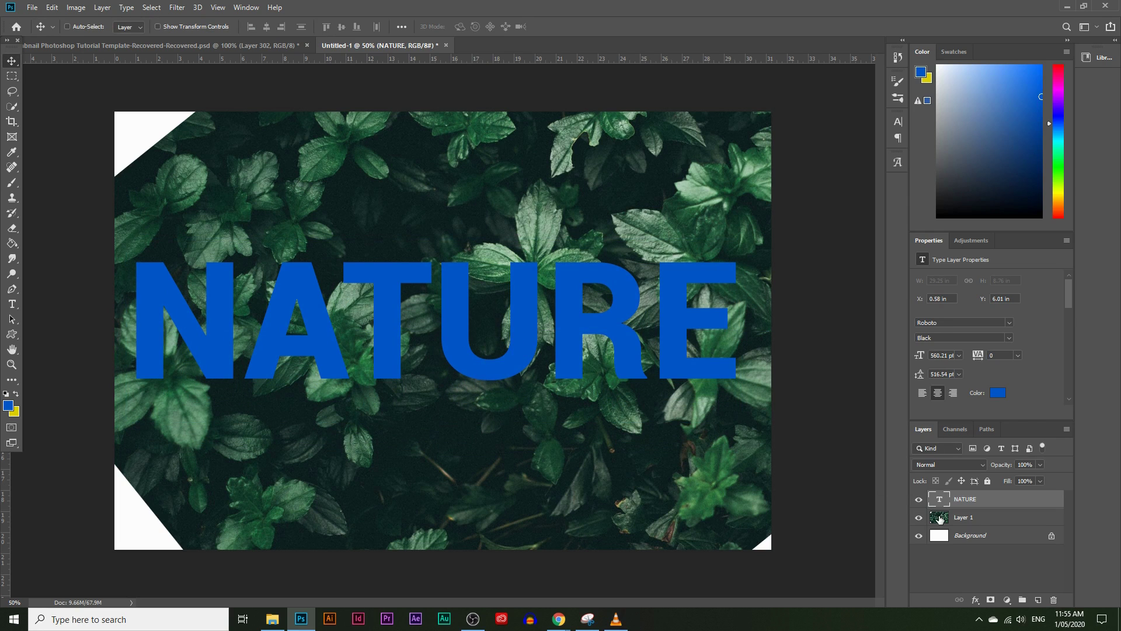
Step: Rename the leaf photo layer as LEAVES and duplicate it
click(969, 519)
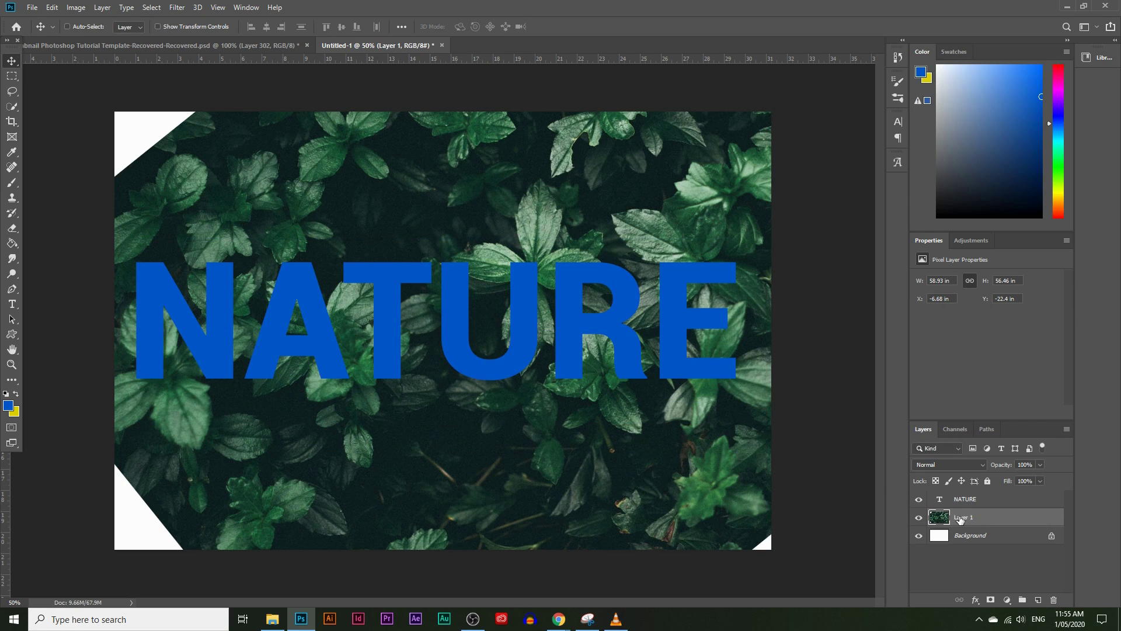
double_click(967, 519)
text(LEAVES)
key(Return)
key(ctrl+j)
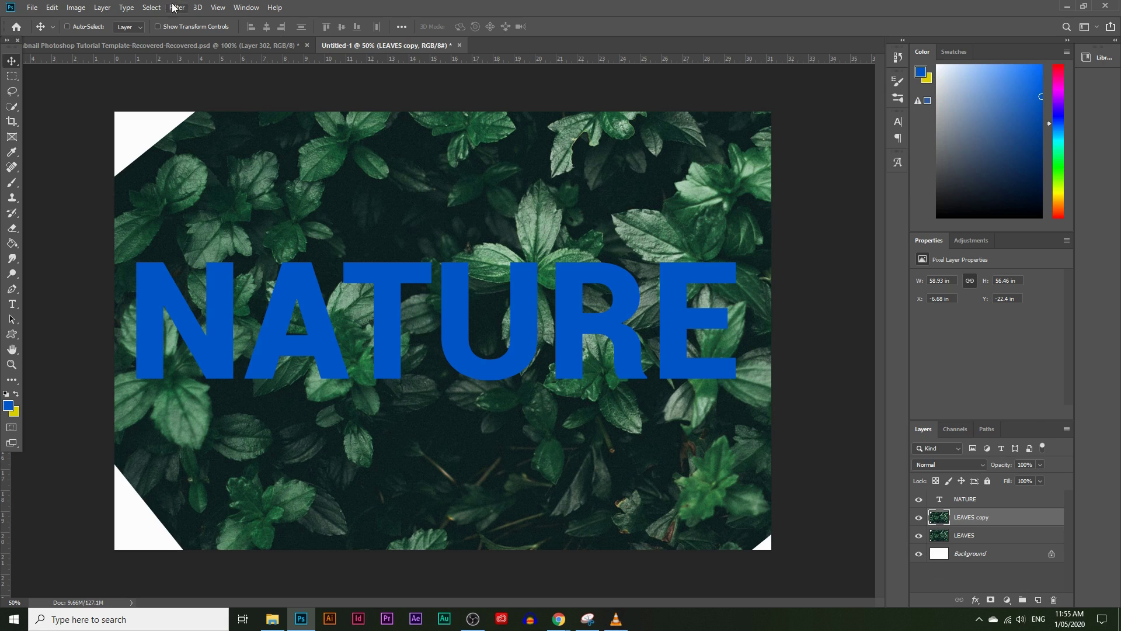
Step: Load the outline of the NATURE lettering as a selection and hide the text layer
click(246, 7)
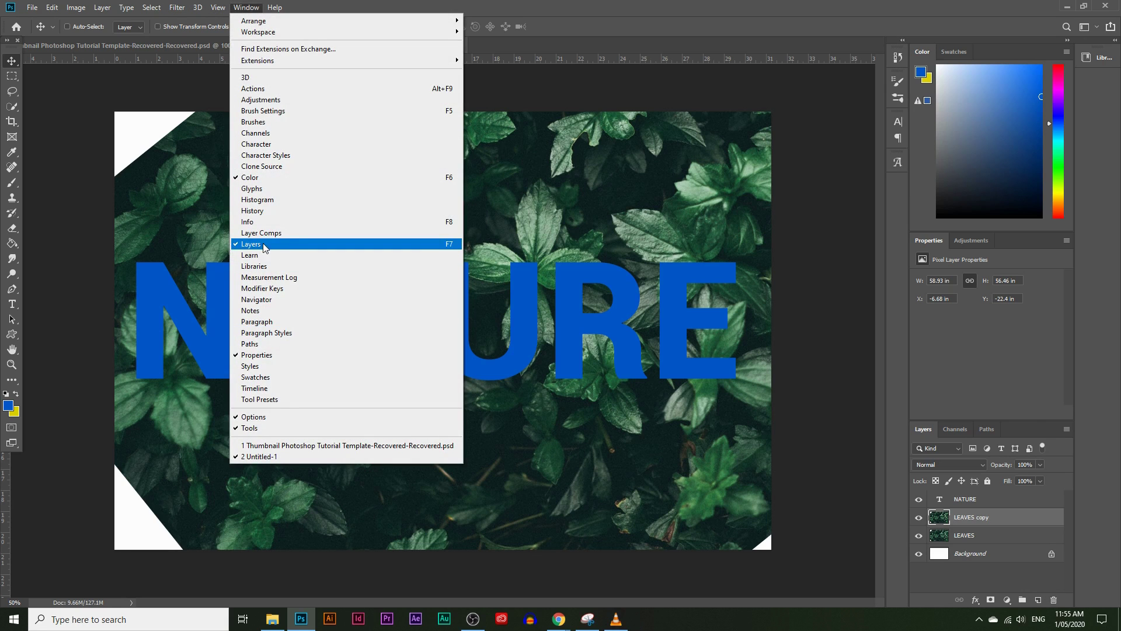
key(Escape)
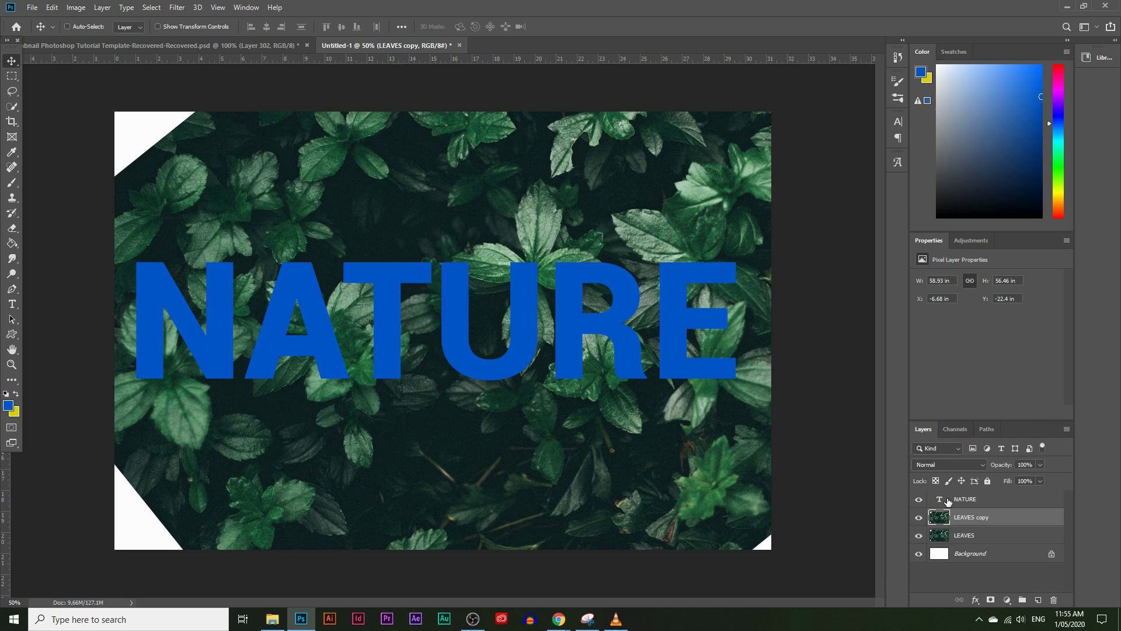
drag(948, 501, 942, 503)
ctrl+click(940, 501)
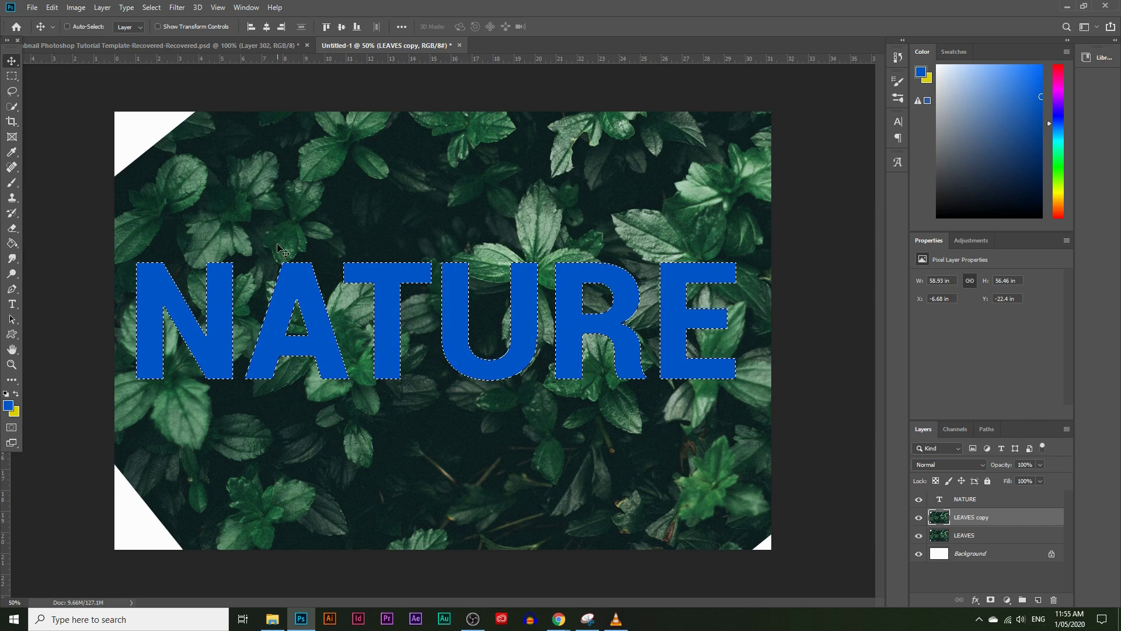
click(918, 499)
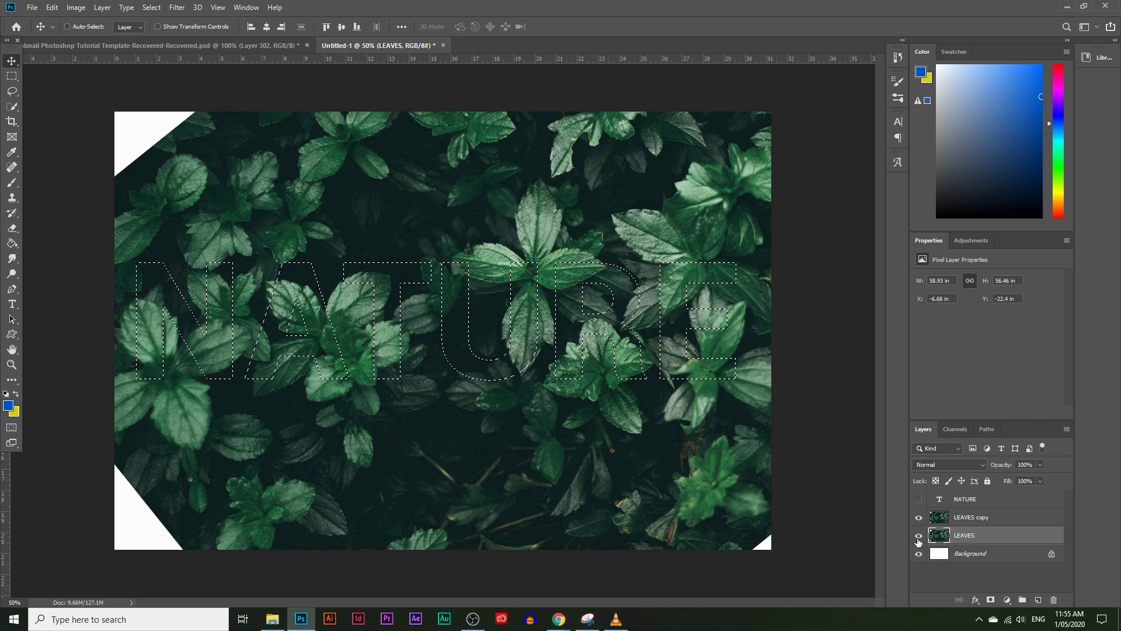
Step: With the LEAVES layer hidden, add a layer mask to LEAVES copy from the lettering selection, and show LEAVES again
click(969, 535)
click(919, 536)
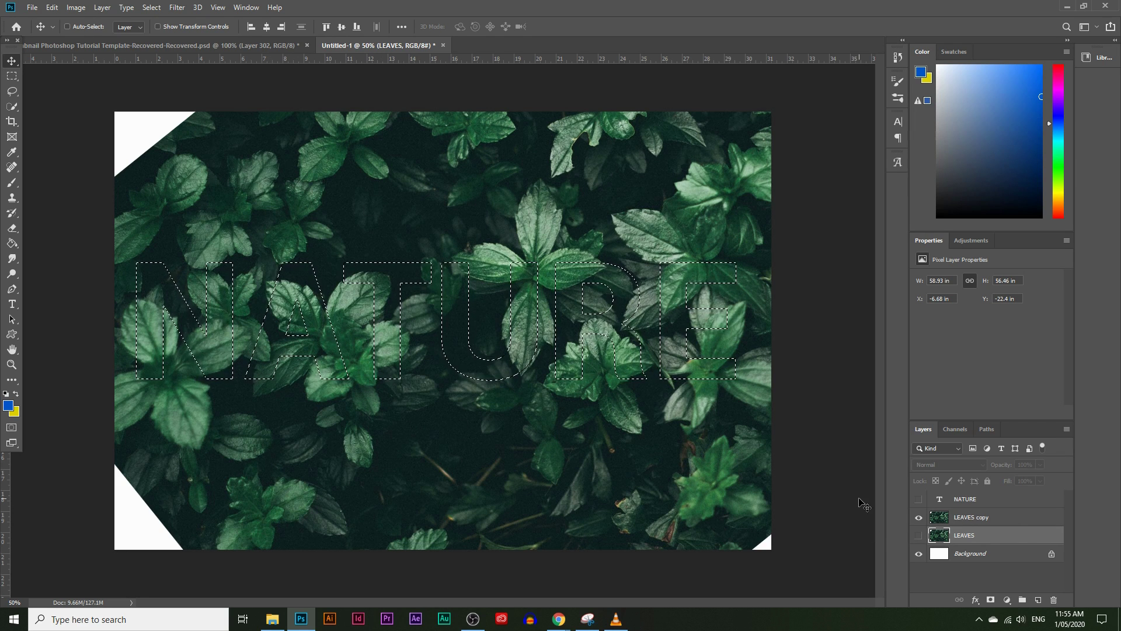
click(981, 517)
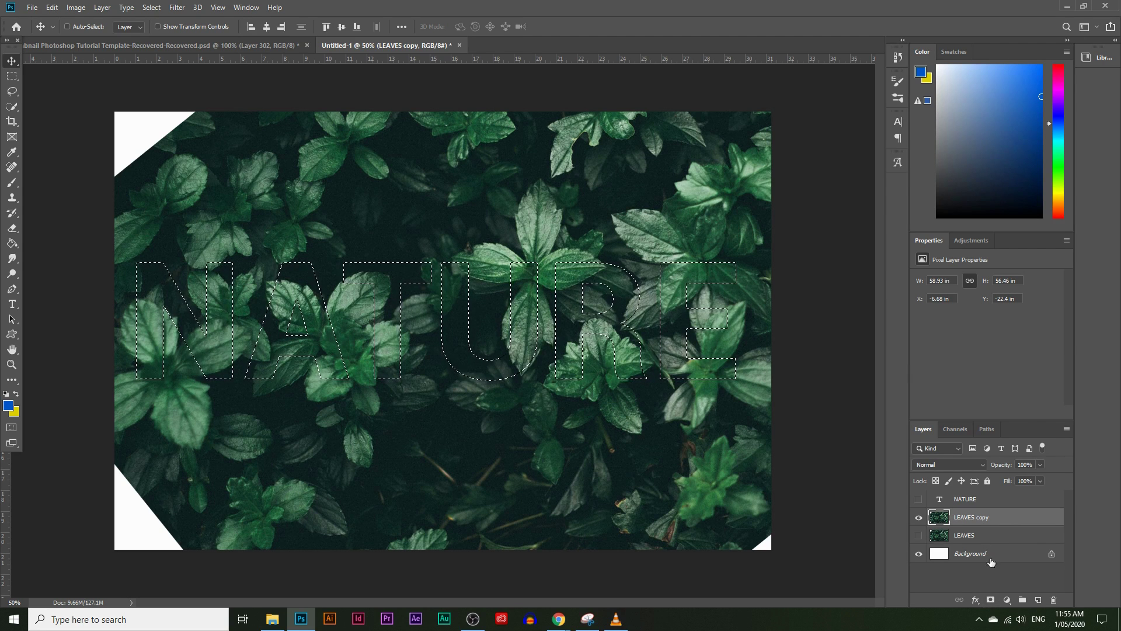
click(991, 600)
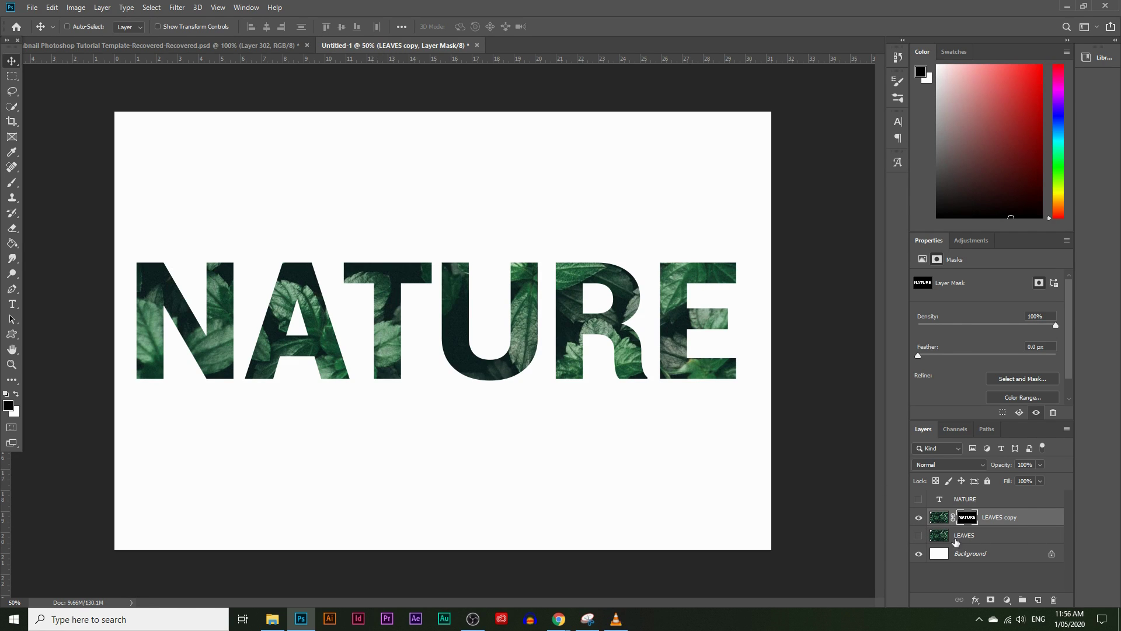
click(917, 536)
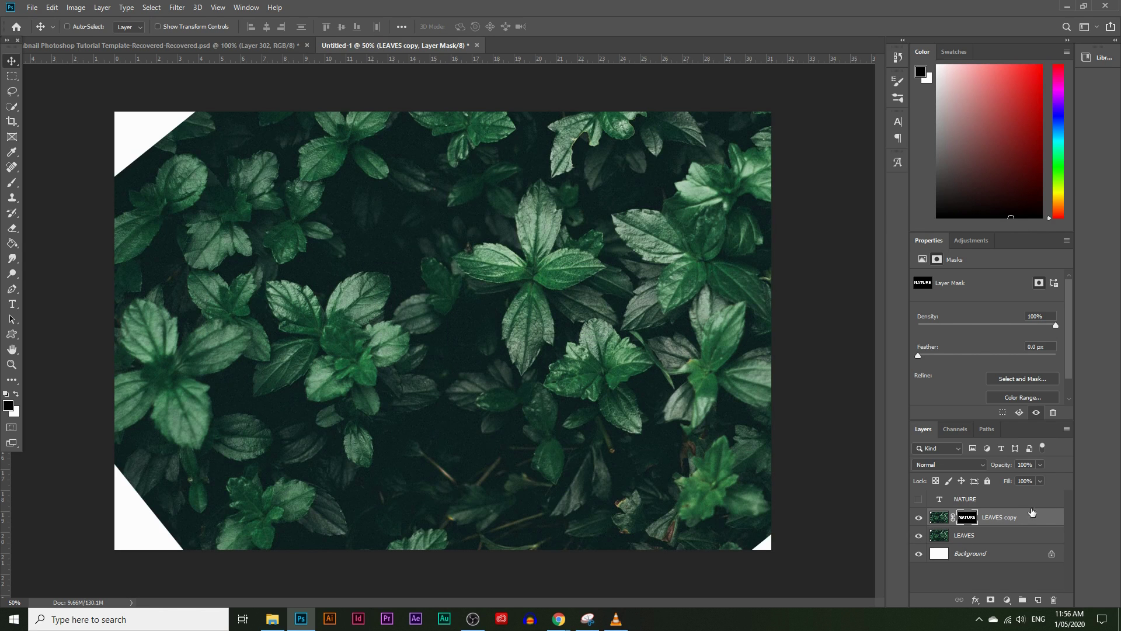
Step: Lower the opacity of the LEAVES layer to 43%
click(974, 535)
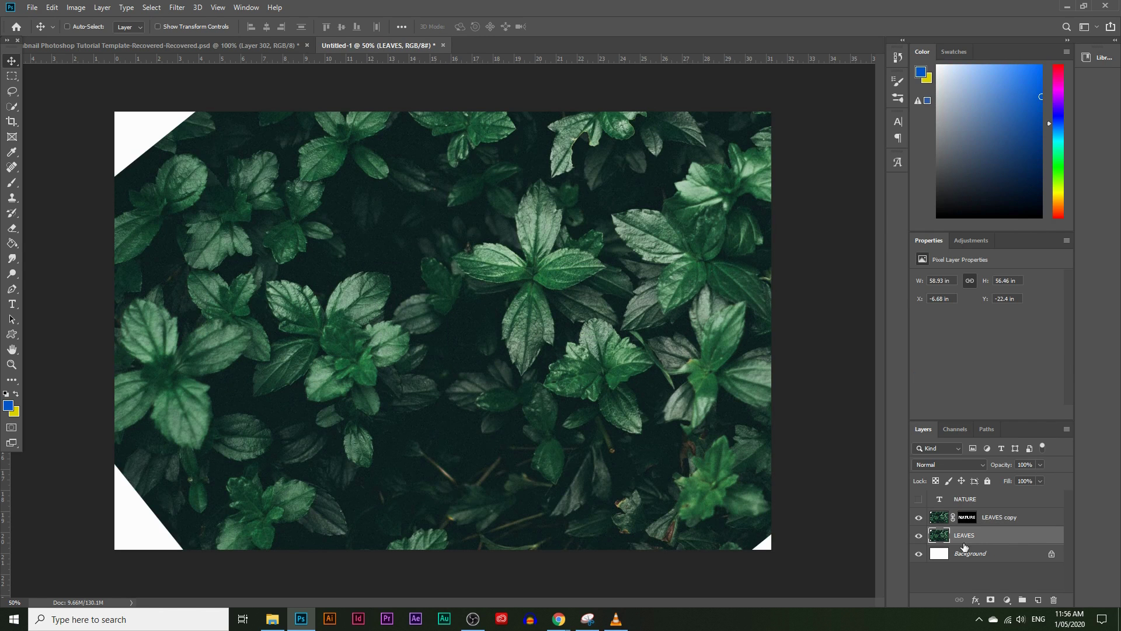
click(1040, 467)
drag(1022, 478, 1014, 475)
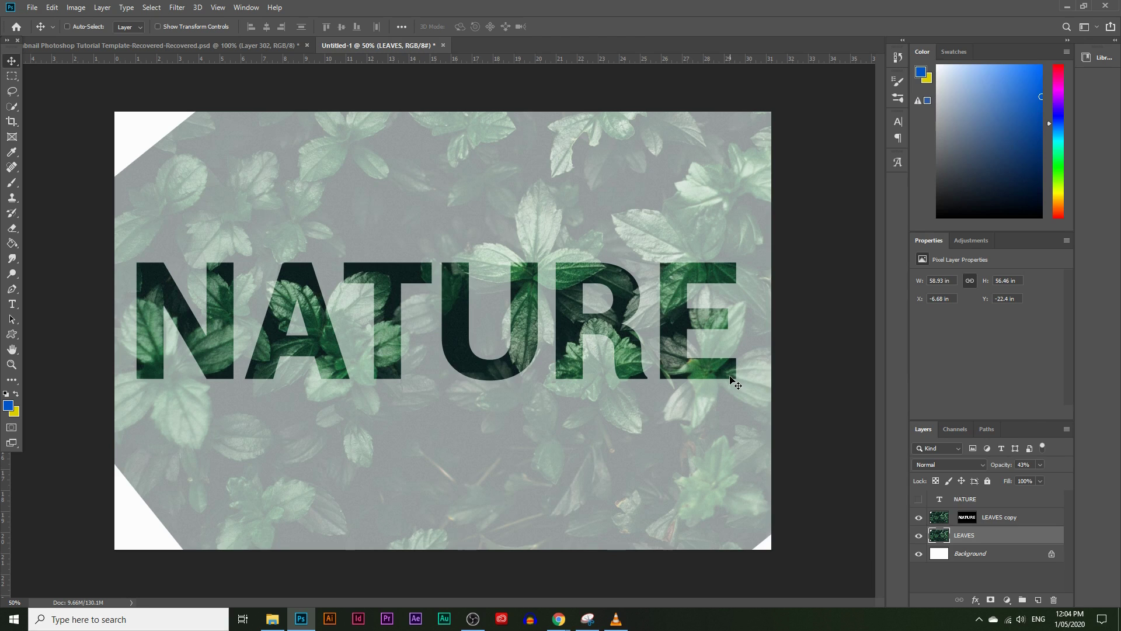
Step: Unlink the layer mask from LEAVES copy and shift its leaf photo inside the NATURE lettering
click(954, 522)
click(1008, 517)
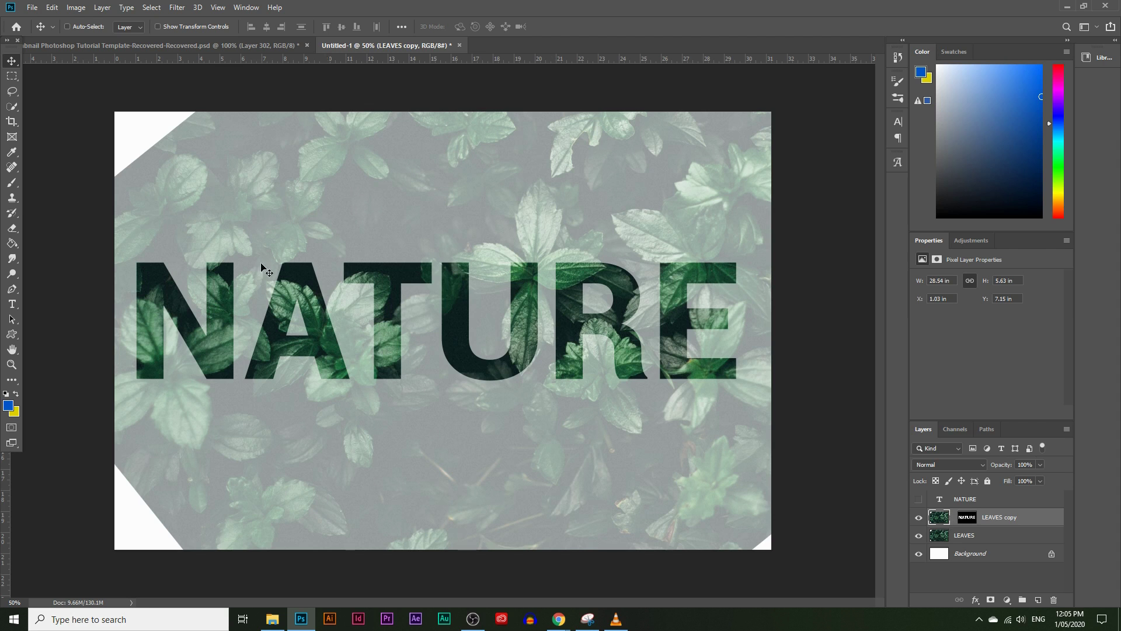
drag(226, 252, 272, 245)
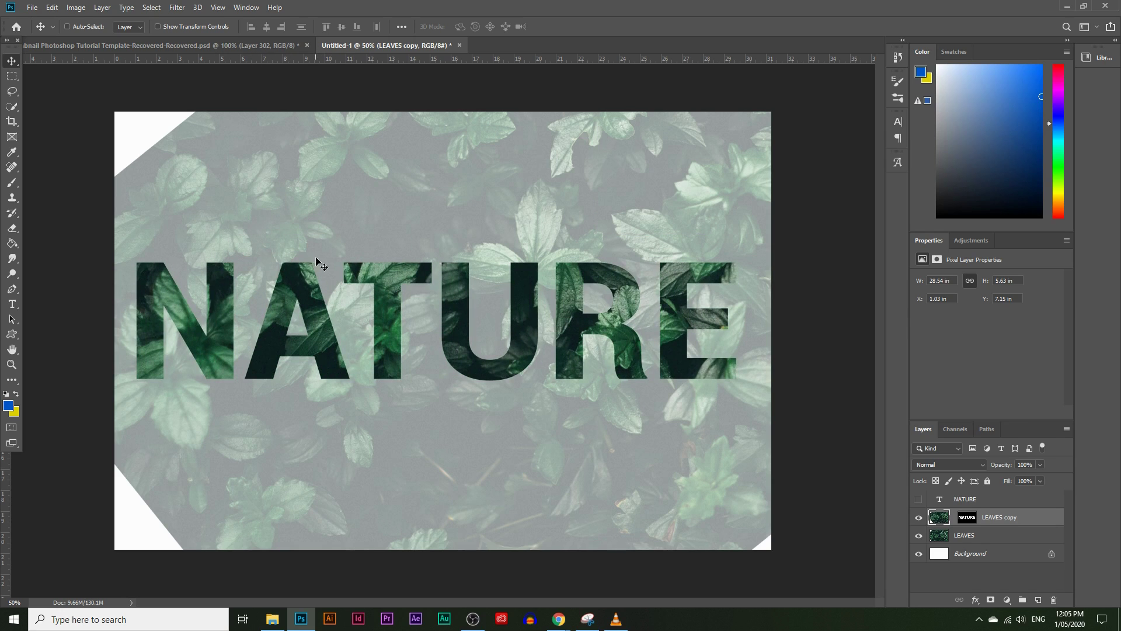
Step: Relink the mask to LEAVES copy, try moving the photo and lettering together, and undo that move
click(953, 517)
mouse_move(387, 309)
mouse_down()
mouse_move(495, 332)
mouse_move(359, 274)
mouse_move(444, 274)
mouse_move(408, 314)
mouse_up()
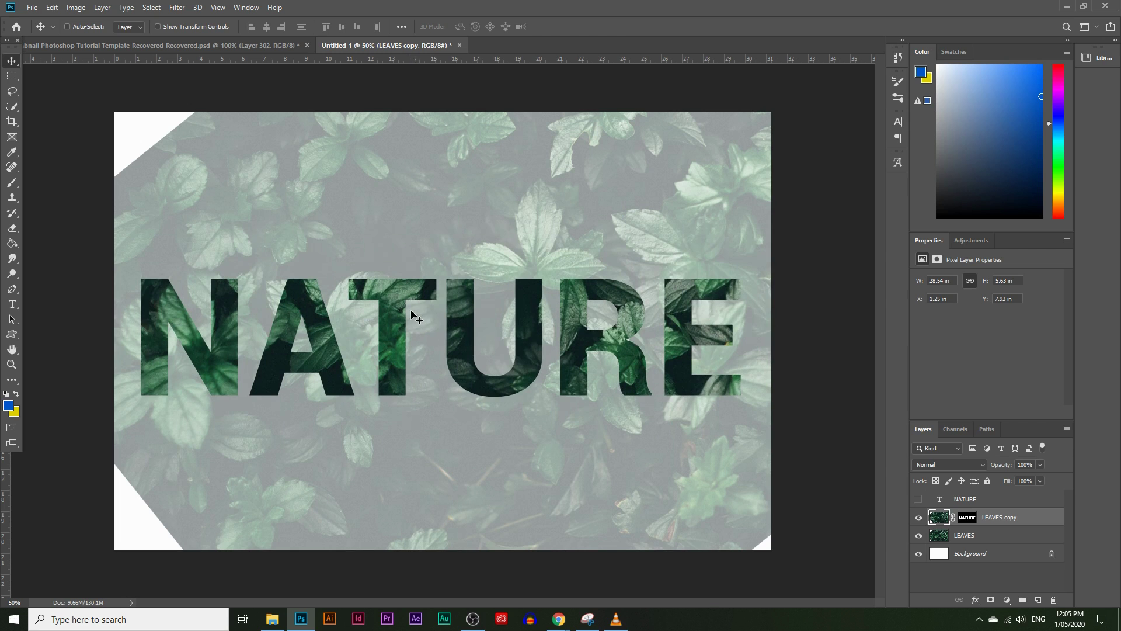
key(ctrl+z)
Step: Try shifting the unlinked leaf photo inside the lettering again, and undo all test moves back to its original position
click(953, 518)
drag(374, 304, 421, 316)
click(953, 517)
drag(533, 333, 565, 327)
key(ctrl+z)
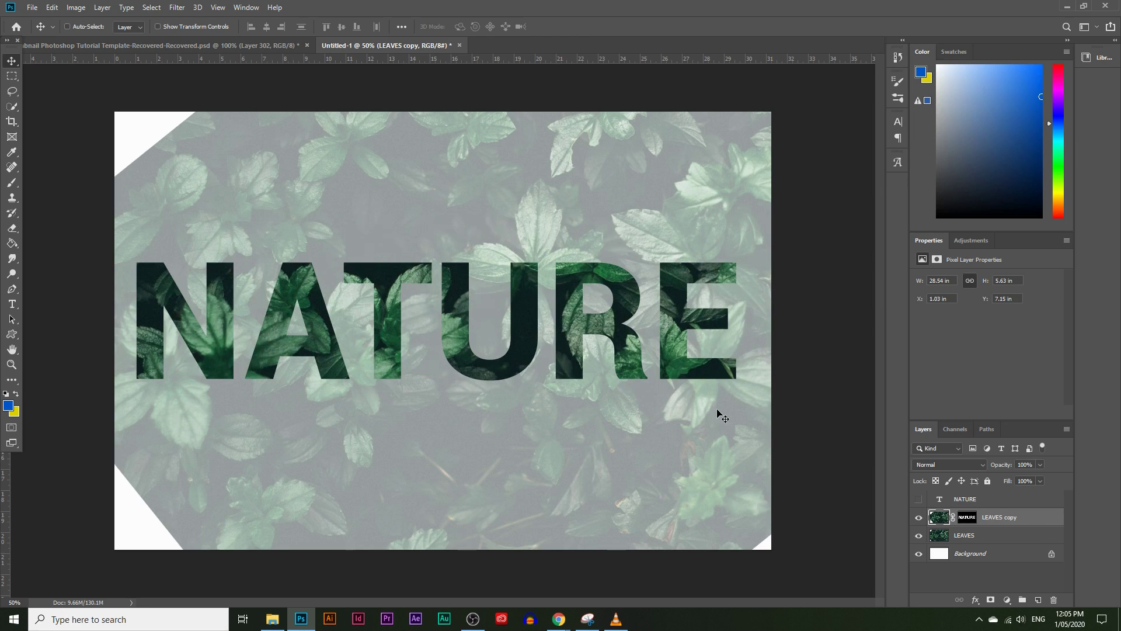
key(ctrl+z)
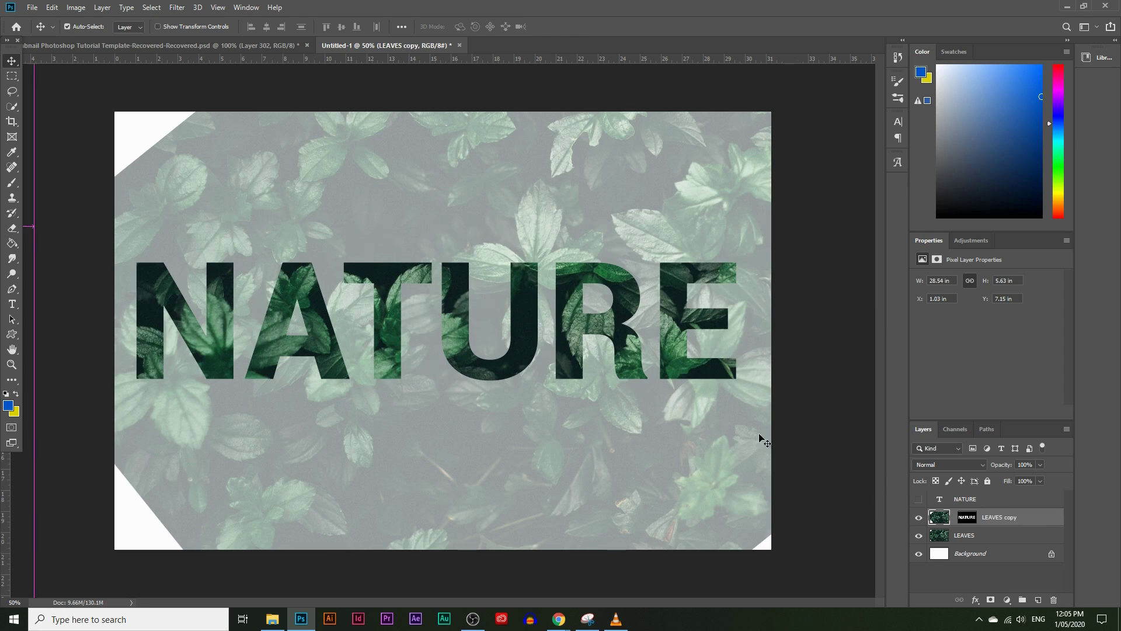
key(ctrl+z)
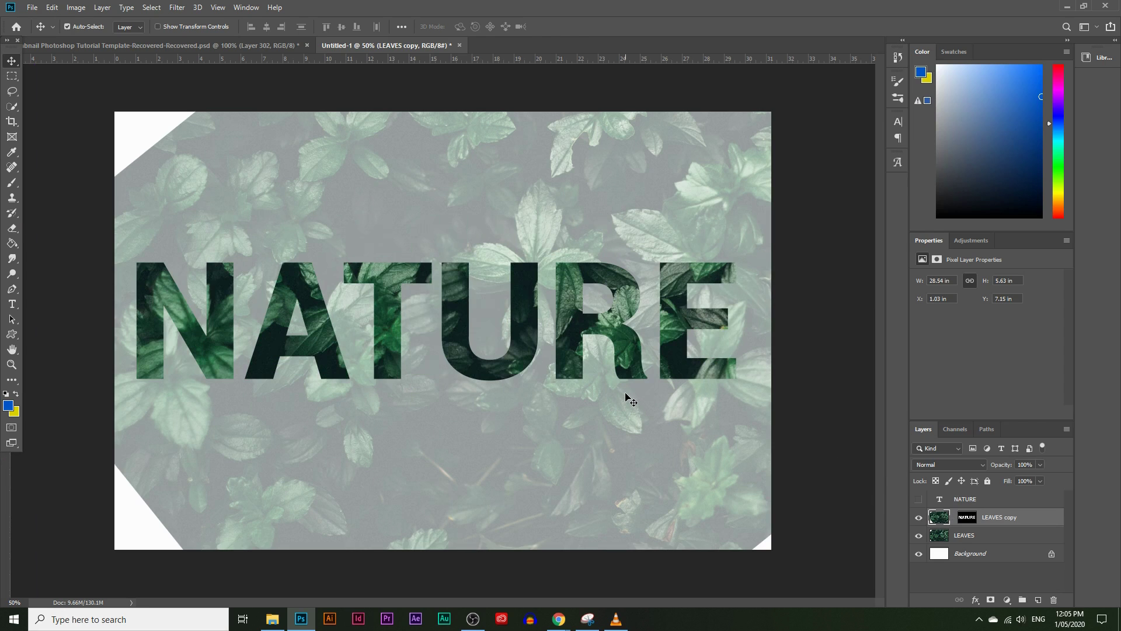
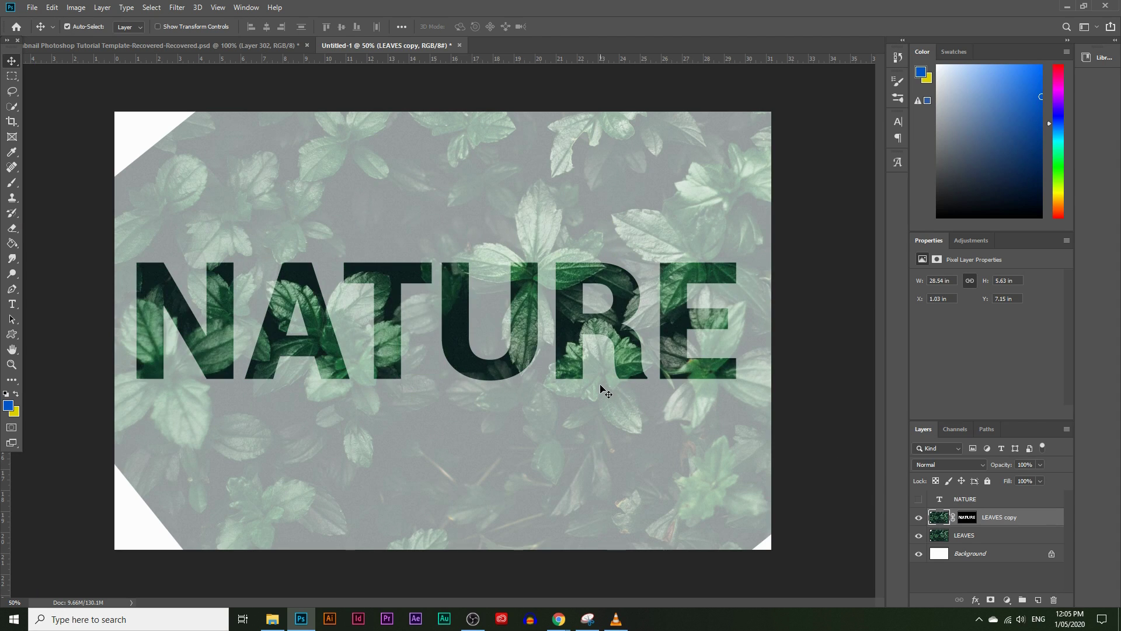
Step: Unlink the mask from LEAVES copy, and briefly hide the LEAVES layer to preview the lettering alone
key(ctrl)
click(952, 517)
click(956, 536)
click(920, 534)
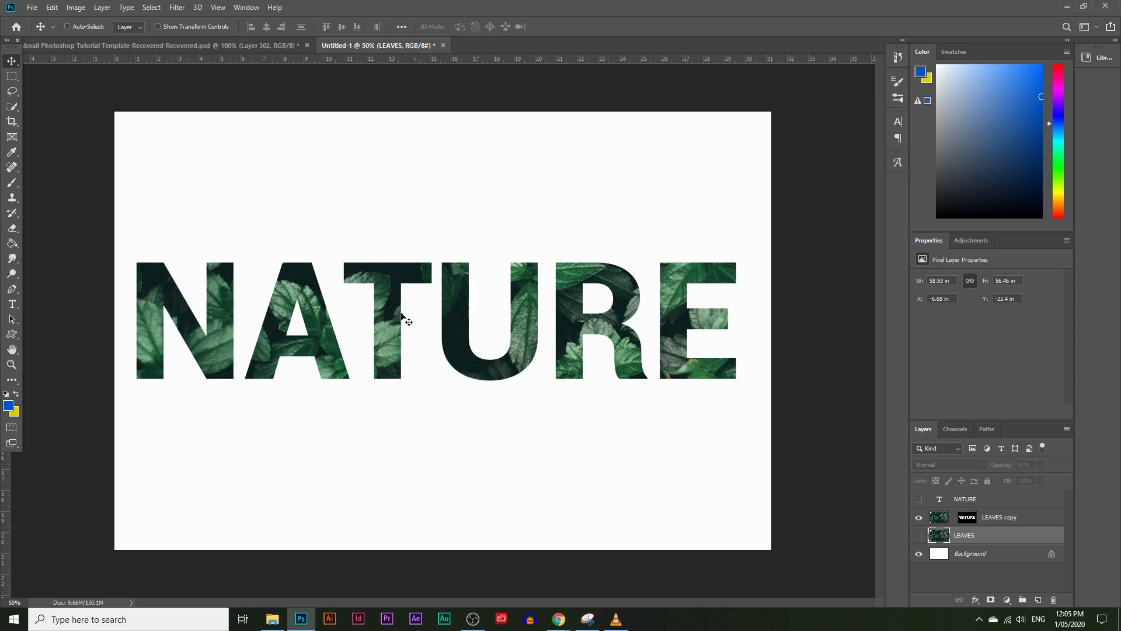
click(922, 534)
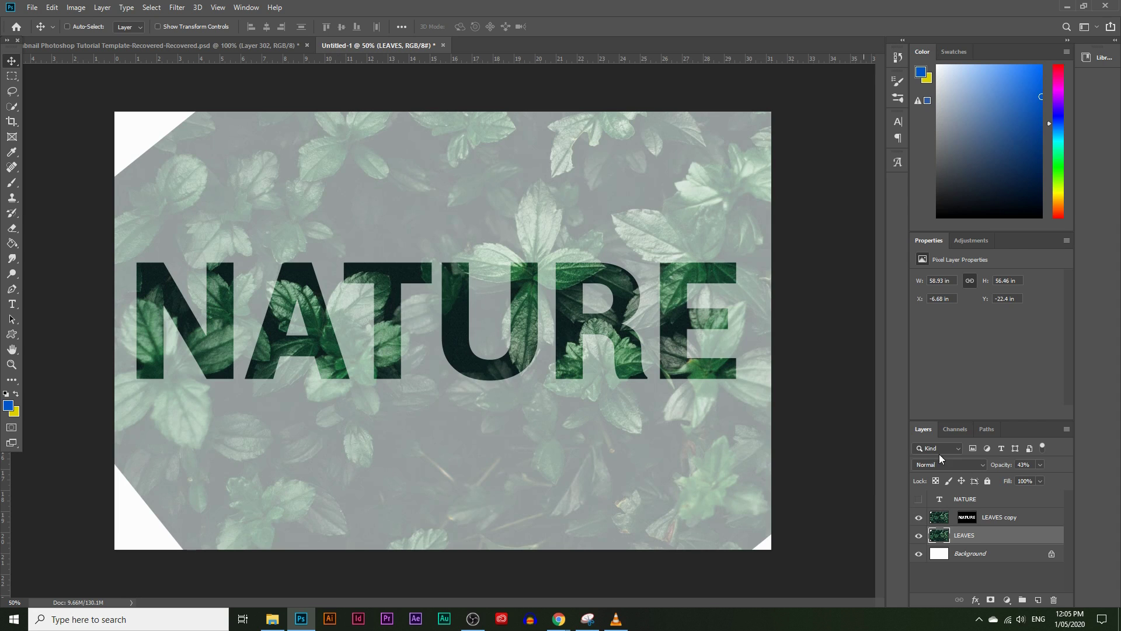
Step: Select LEAVES and LEAVES copy together and shift both leaf photos behind the fixed lettering with Free Transform to about X 524.5, Y 750 px
key(ctrl)
ctrl+click(996, 516)
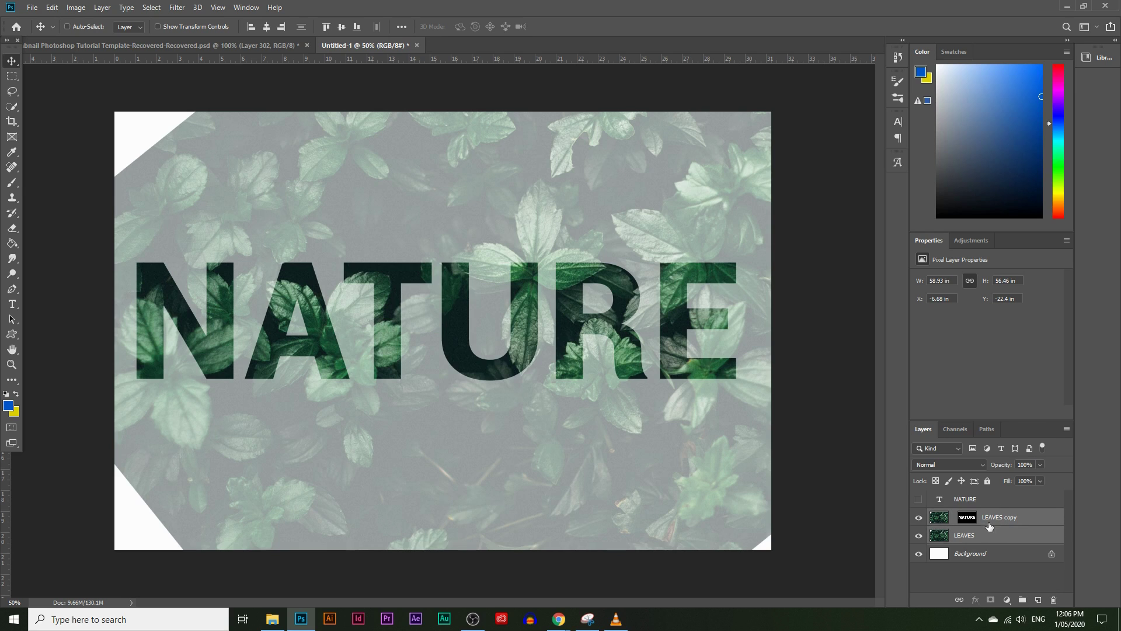
drag(505, 376, 378, 339)
key(ctrl+t)
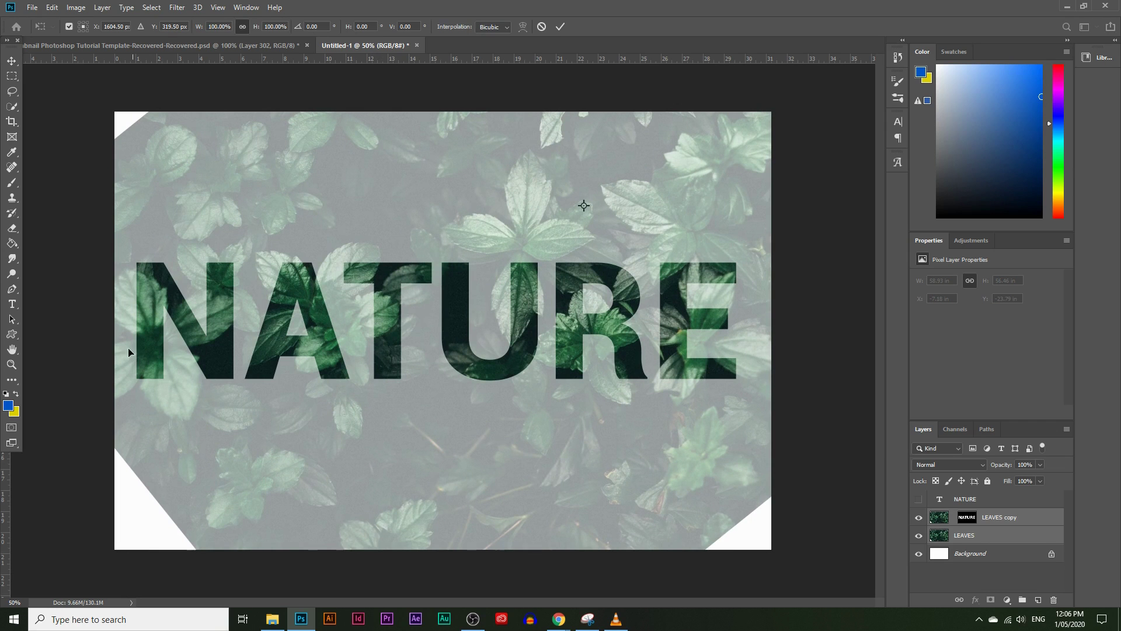
drag(599, 526, 671, 337)
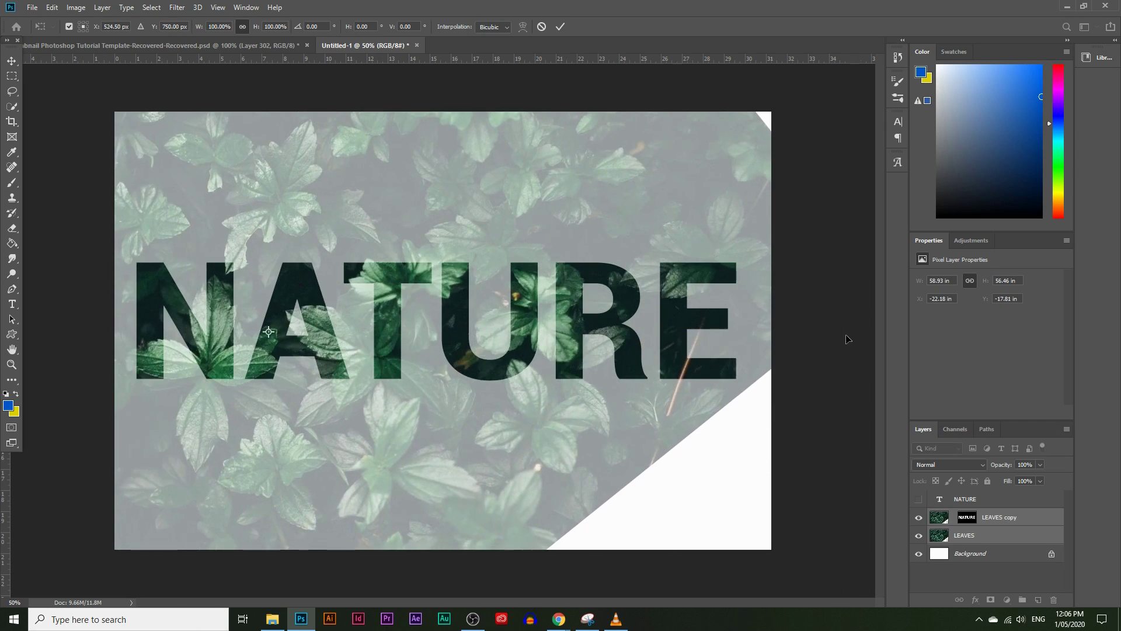
Step: Rotate both leaf photos to about -10° and place them at about X 732.5, Y 696 px, applying the transform
drag(846, 315, 846, 204)
drag(549, 315, 673, 323)
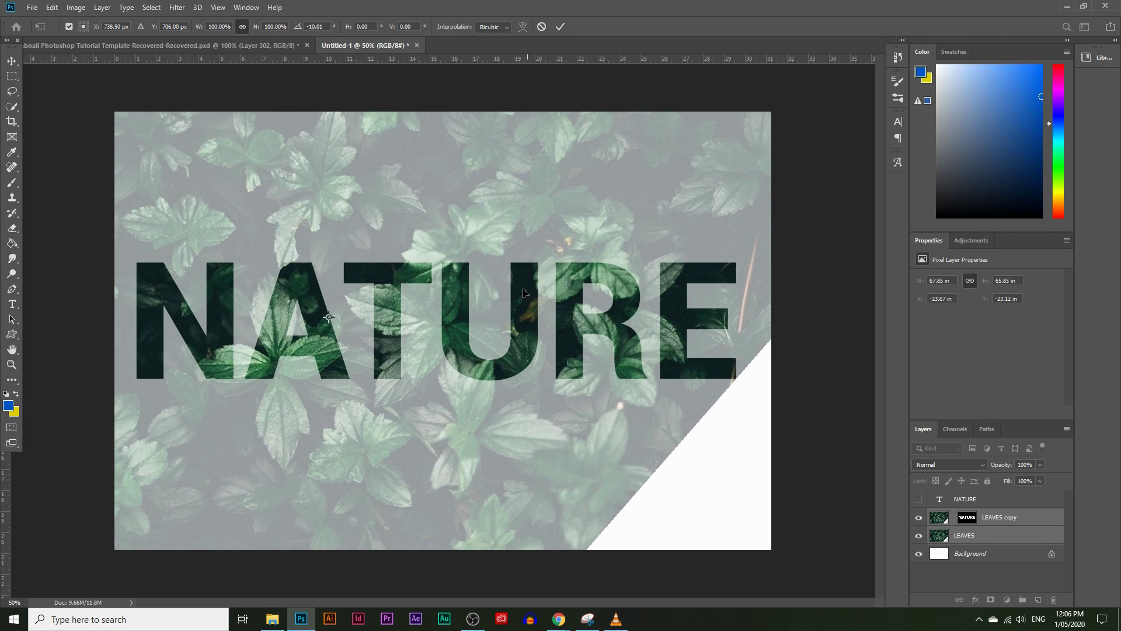
mouse_move(527, 295)
mouse_down()
mouse_move(524, 264)
mouse_move(526, 293)
mouse_up()
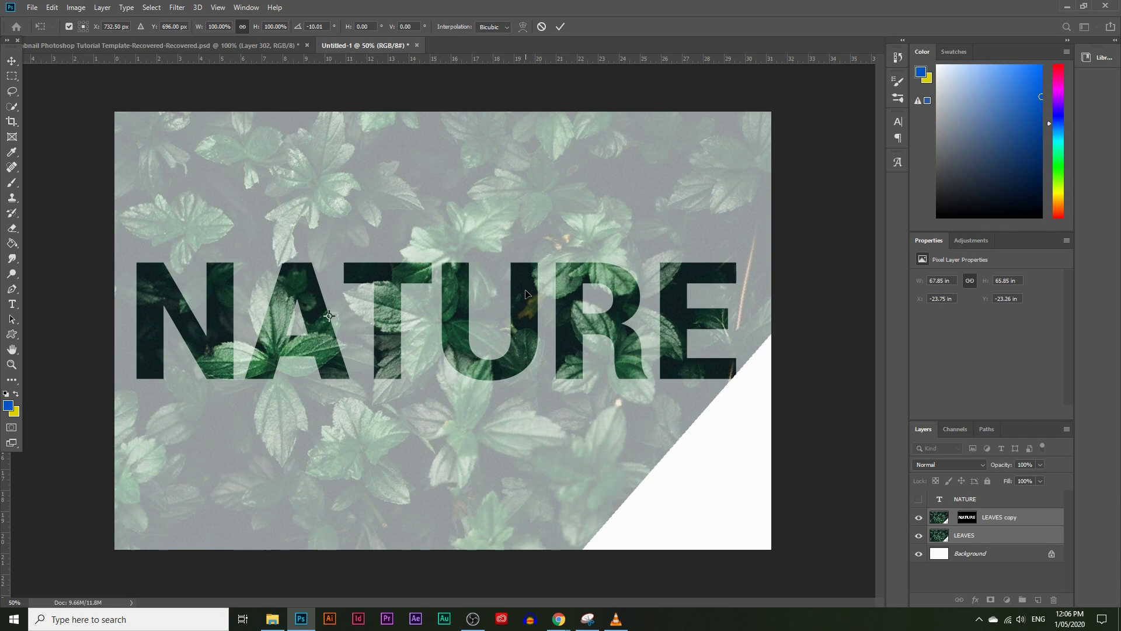
key(Return)
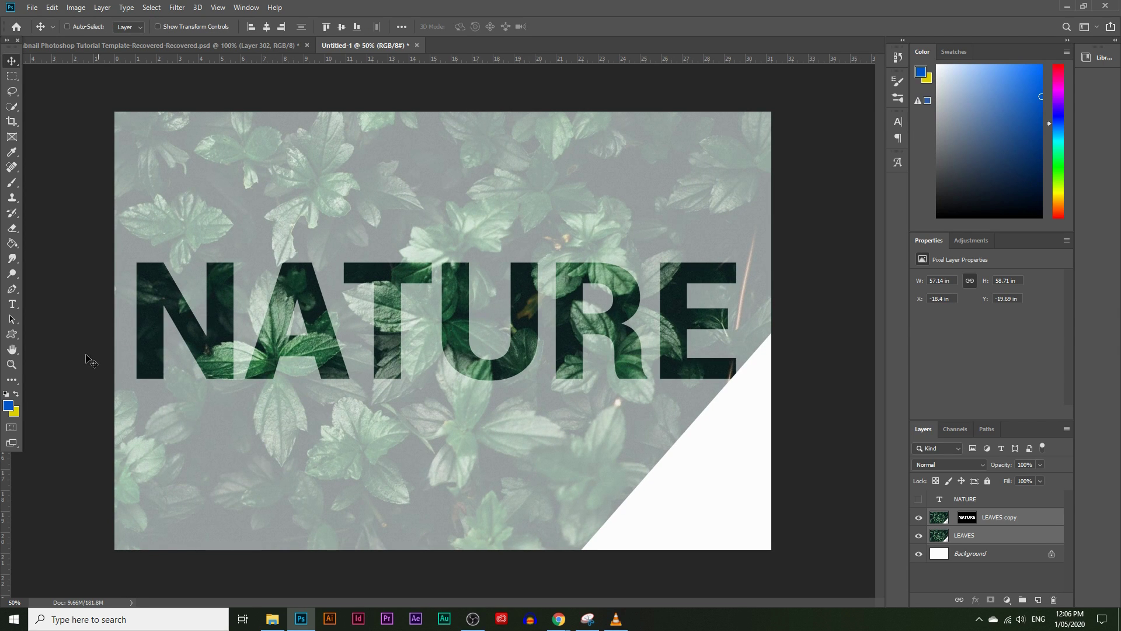
Step: Raise the opacity of the LEAVES layer to 71%, working close up on the letter A
click(11, 365)
click(243, 270)
click(233, 282)
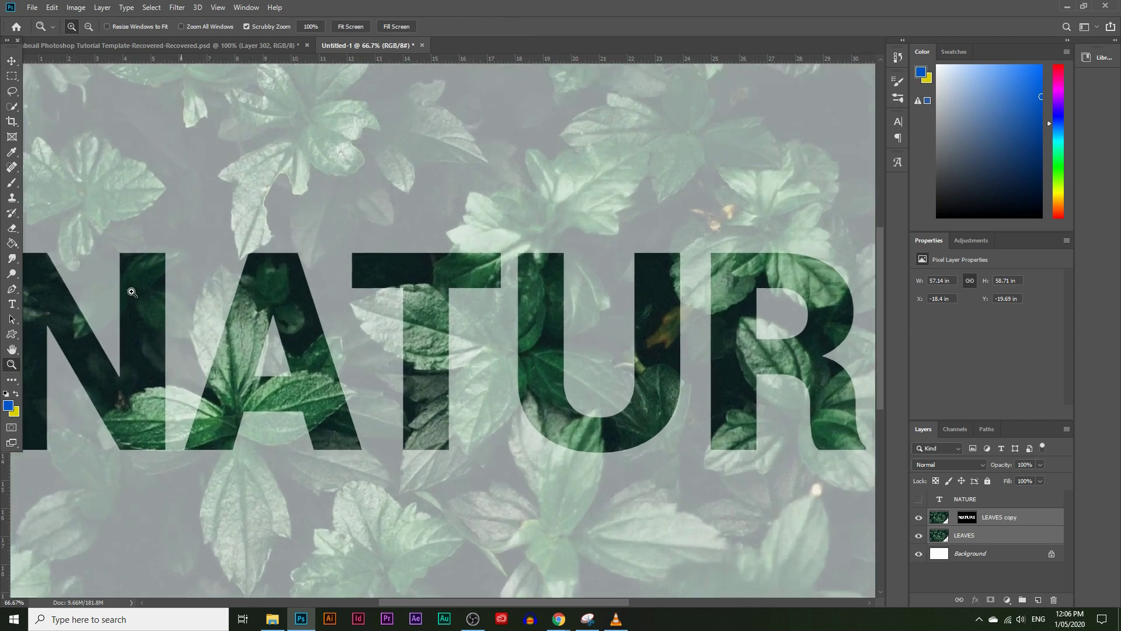
click(374, 354)
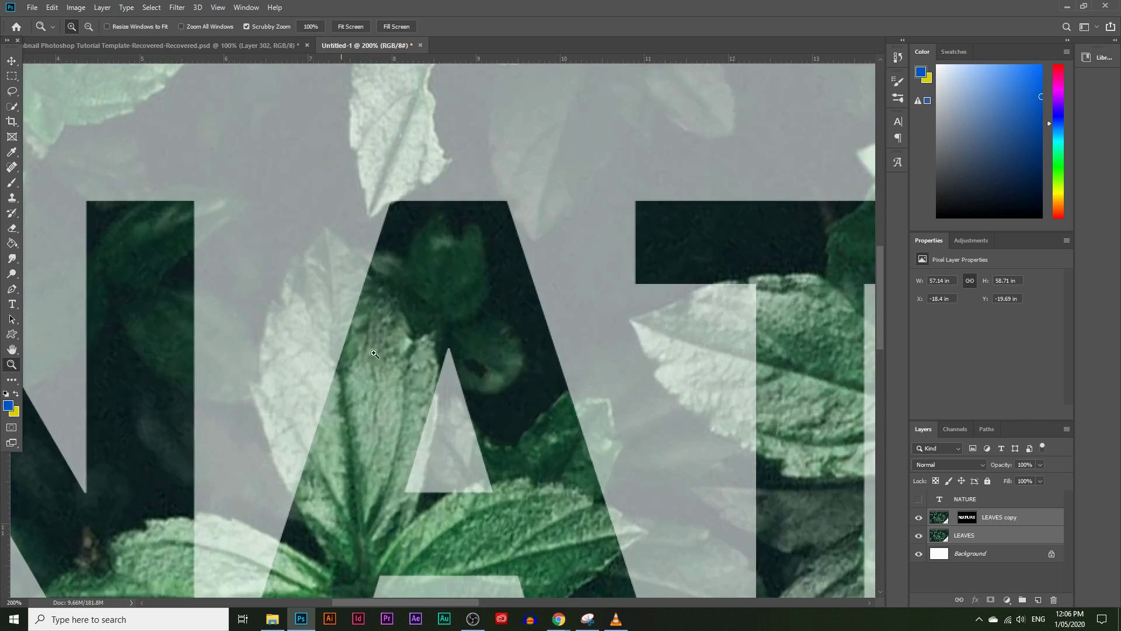
click(998, 536)
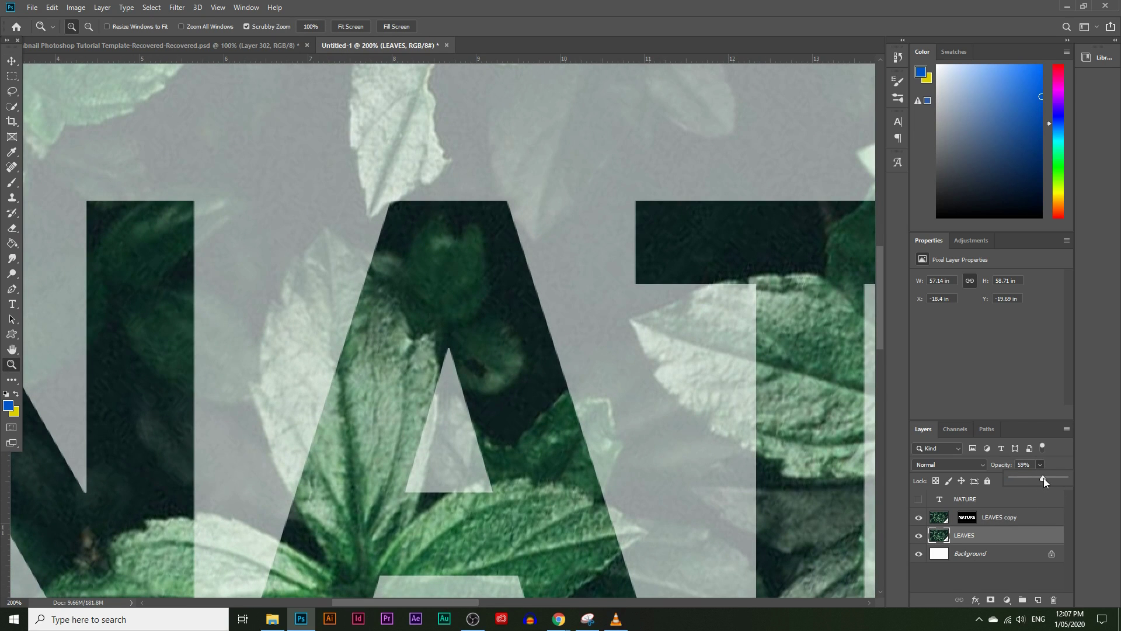
drag(1043, 477, 1046, 478)
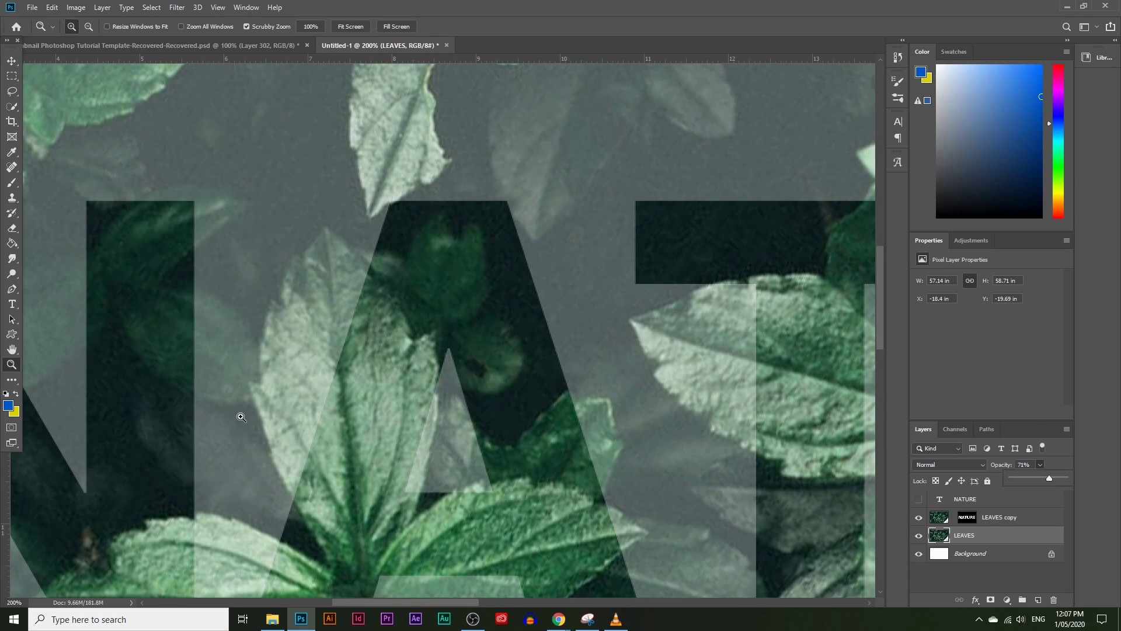
Step: Link the layer mask back to the LEAVES copy image
scroll(689, 515, down, 1)
click(960, 518)
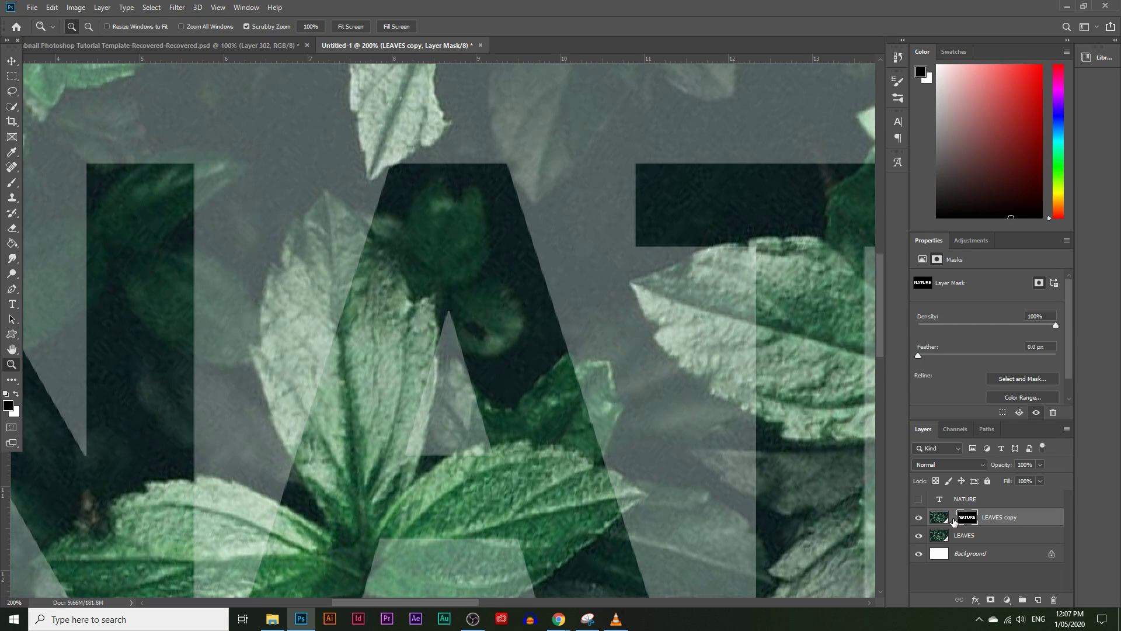
click(953, 518)
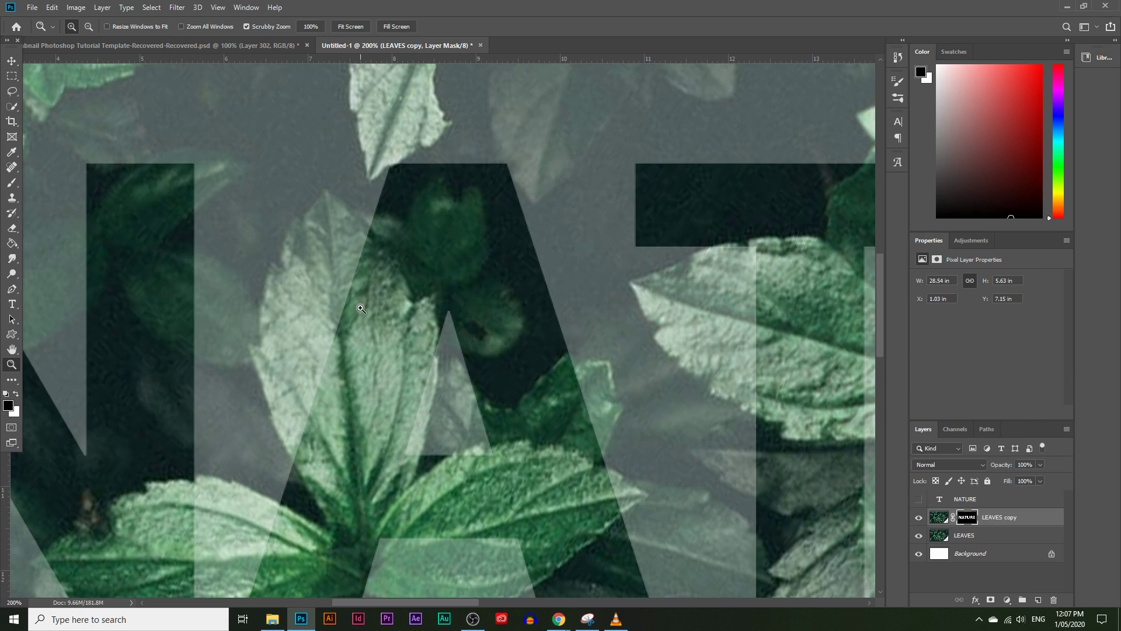
Step: Display the layer mask of LEAVES copy on its own to examine the whole lettering, and return to the normal image view
alt+click(967, 518)
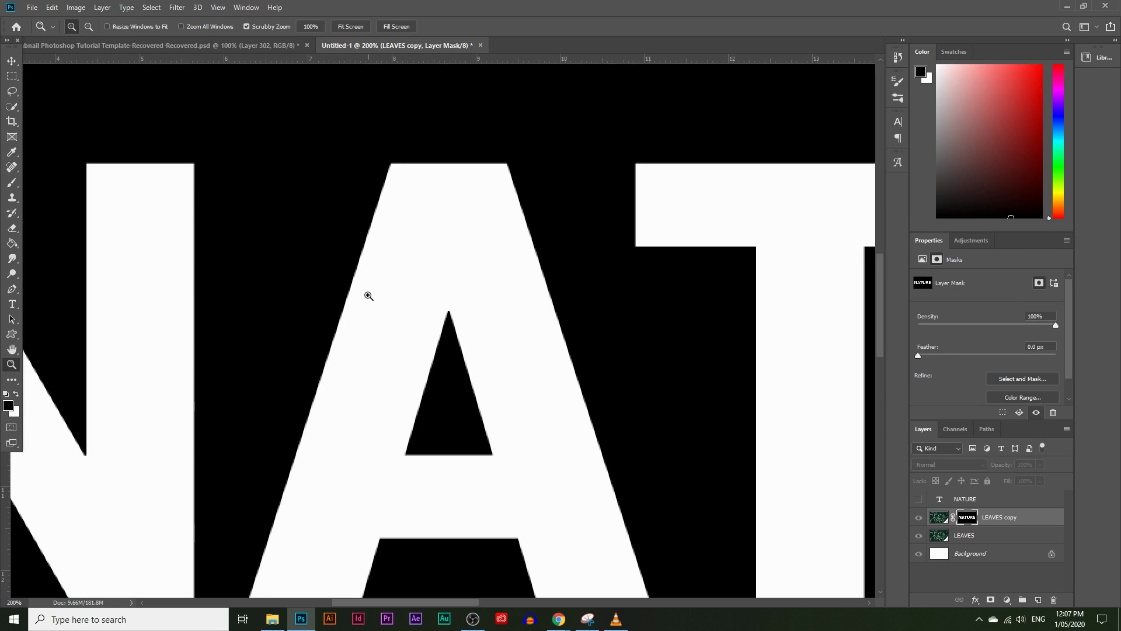
alt+click(453, 261)
alt+click(662, 266)
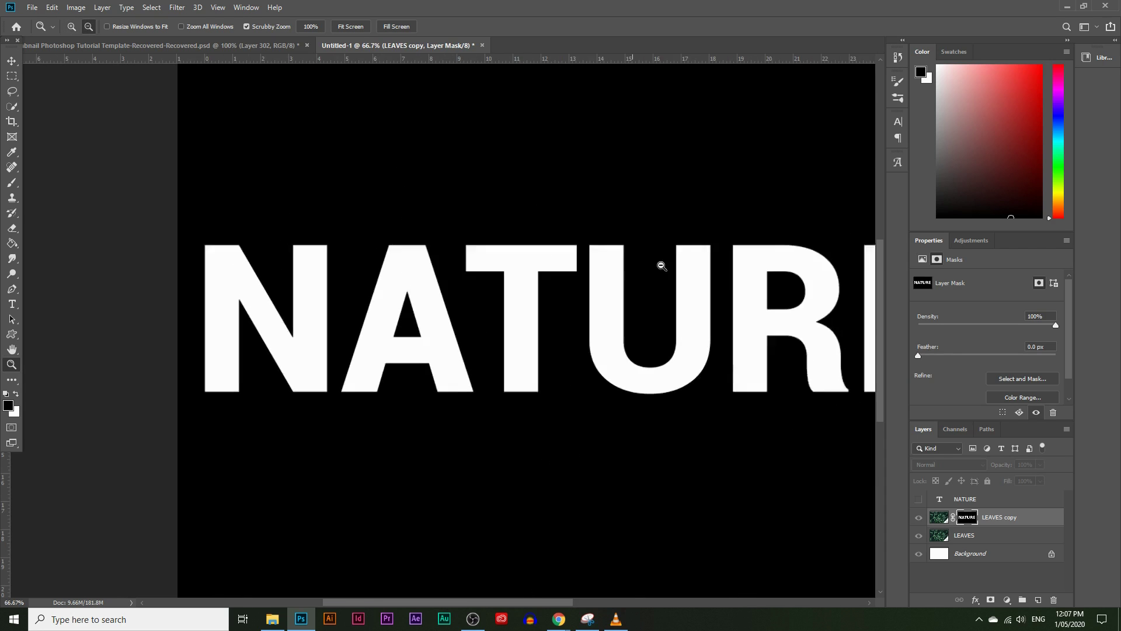
alt+click(661, 266)
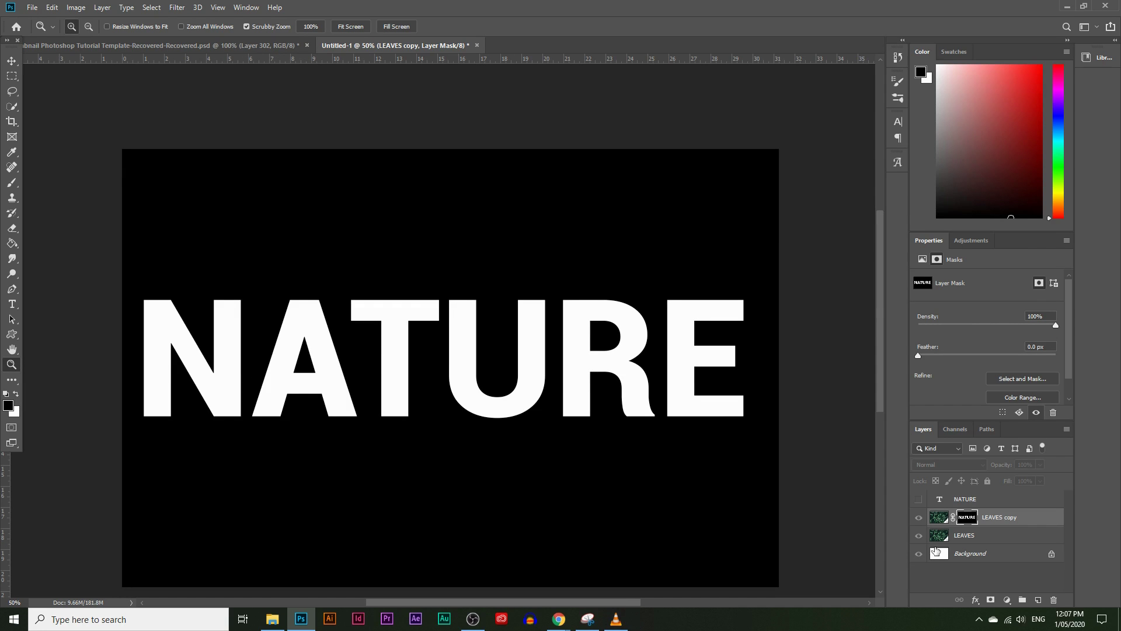
key(alt)
alt+click(970, 518)
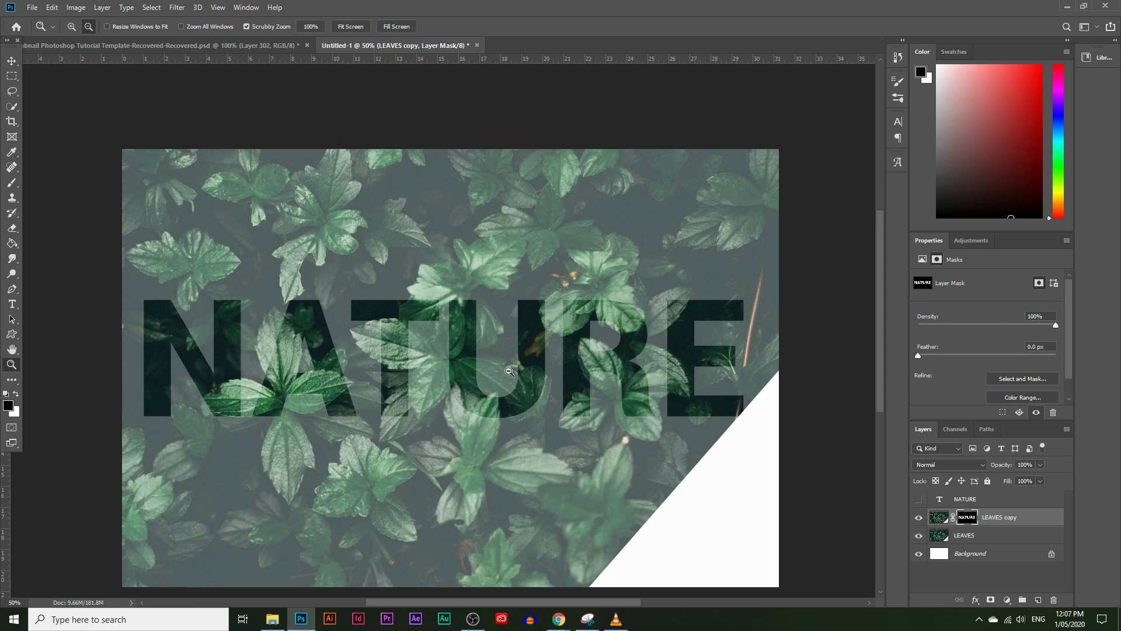
Step: Hide the LEAVES layer to check how its leaves are cut by the letter edges, and show it again
click(283, 320)
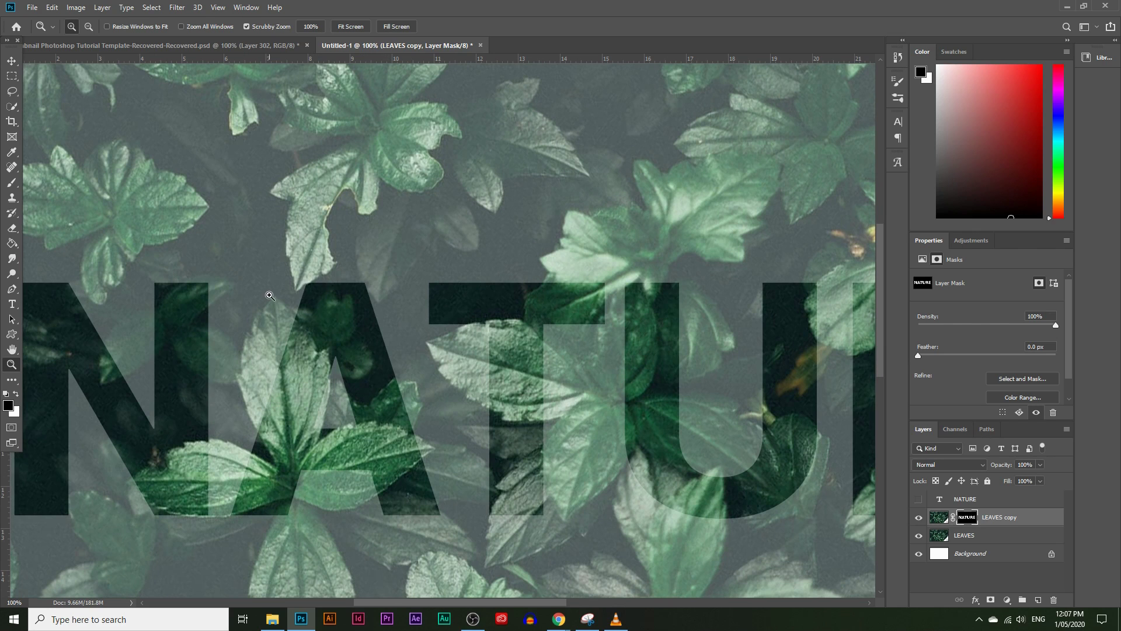
click(961, 535)
click(919, 535)
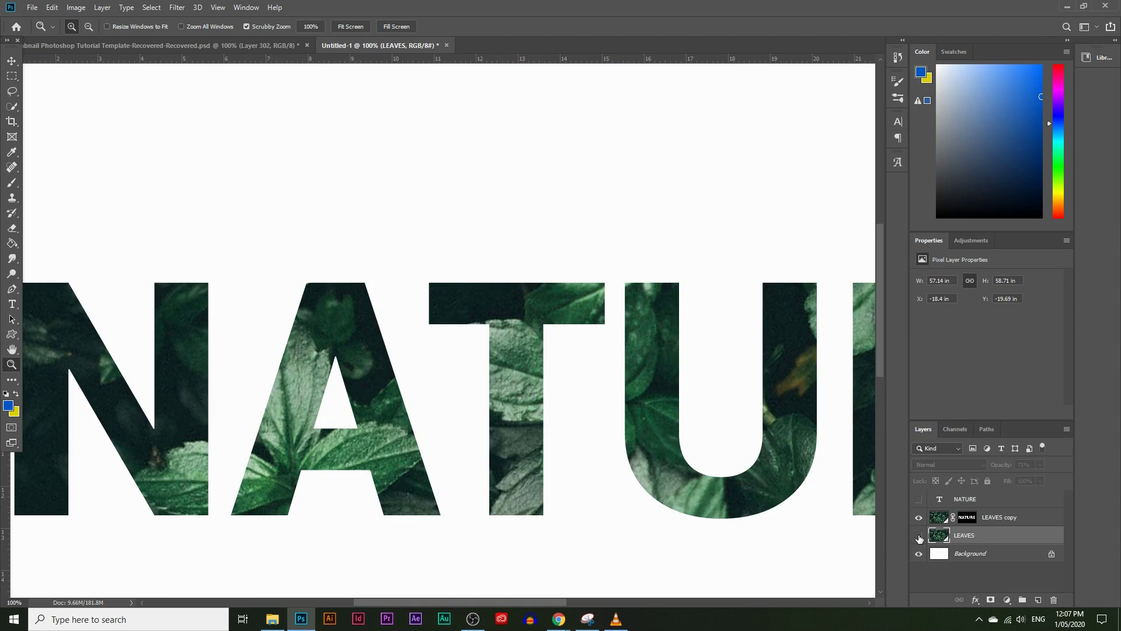
click(918, 536)
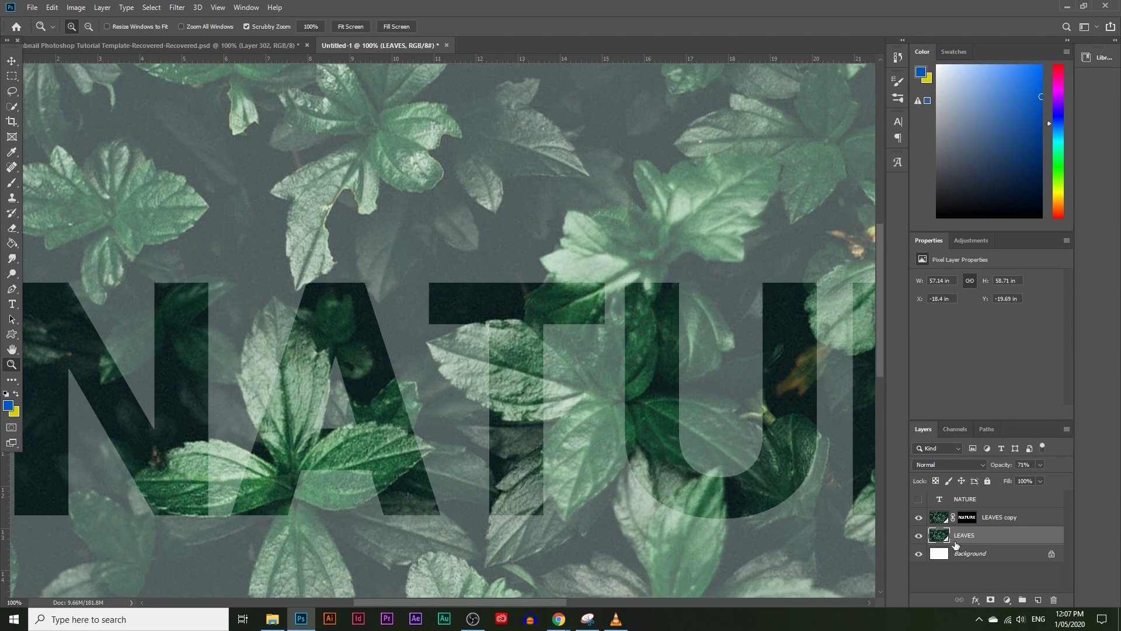
Step: Target the image of the LEAVES copy layer and set up a 20 px Soft Round brush with raised hardness
click(218, 343)
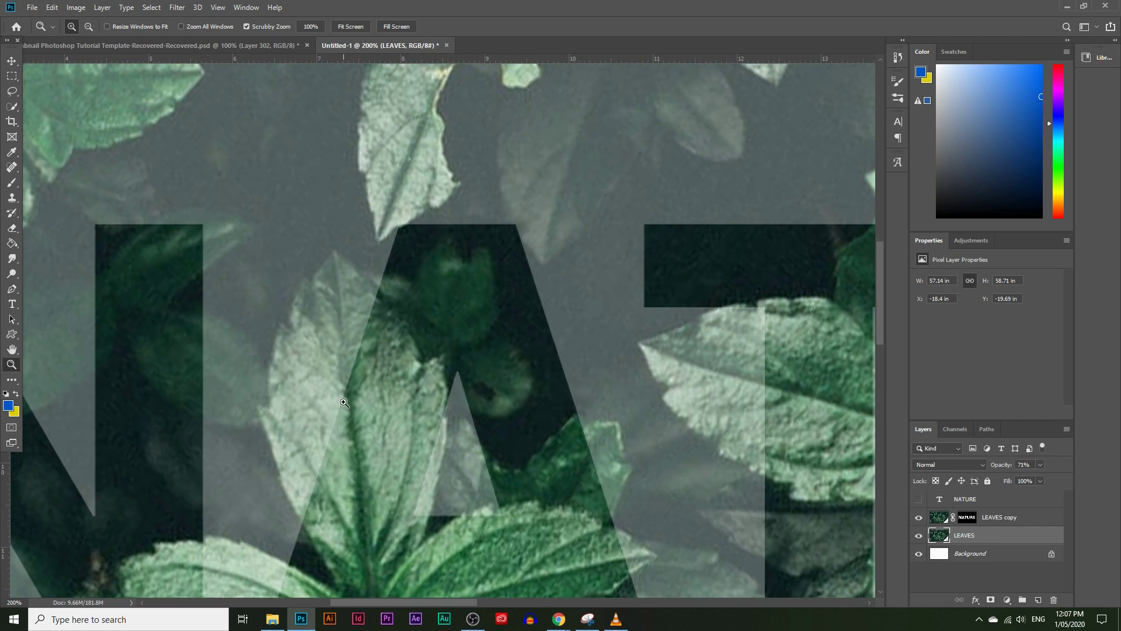
scroll(345, 403, down, 2)
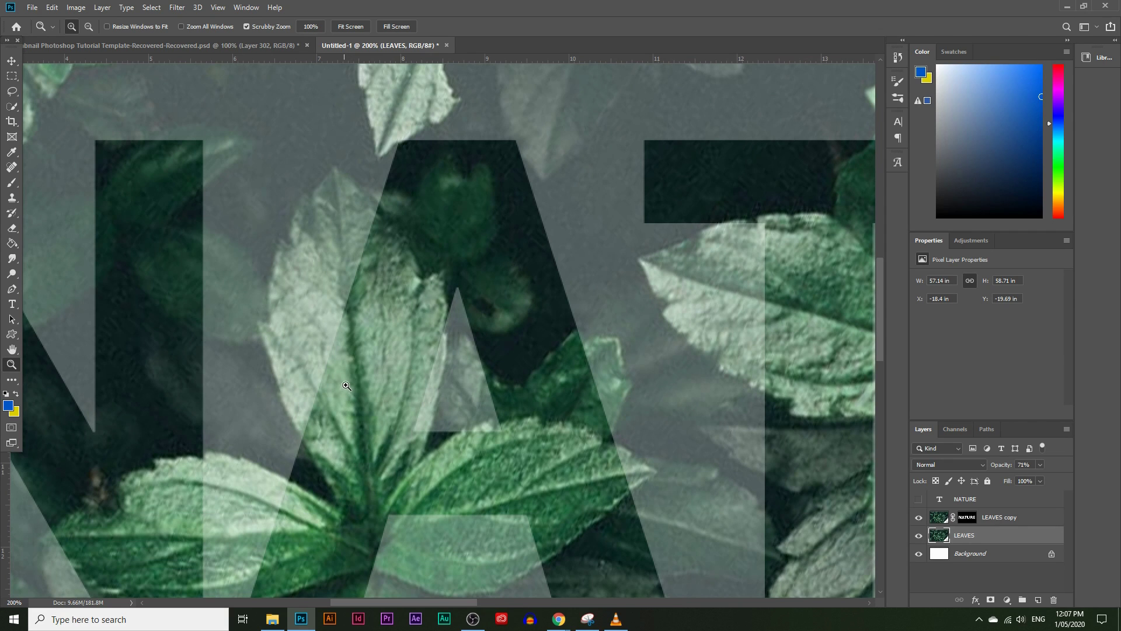
click(967, 514)
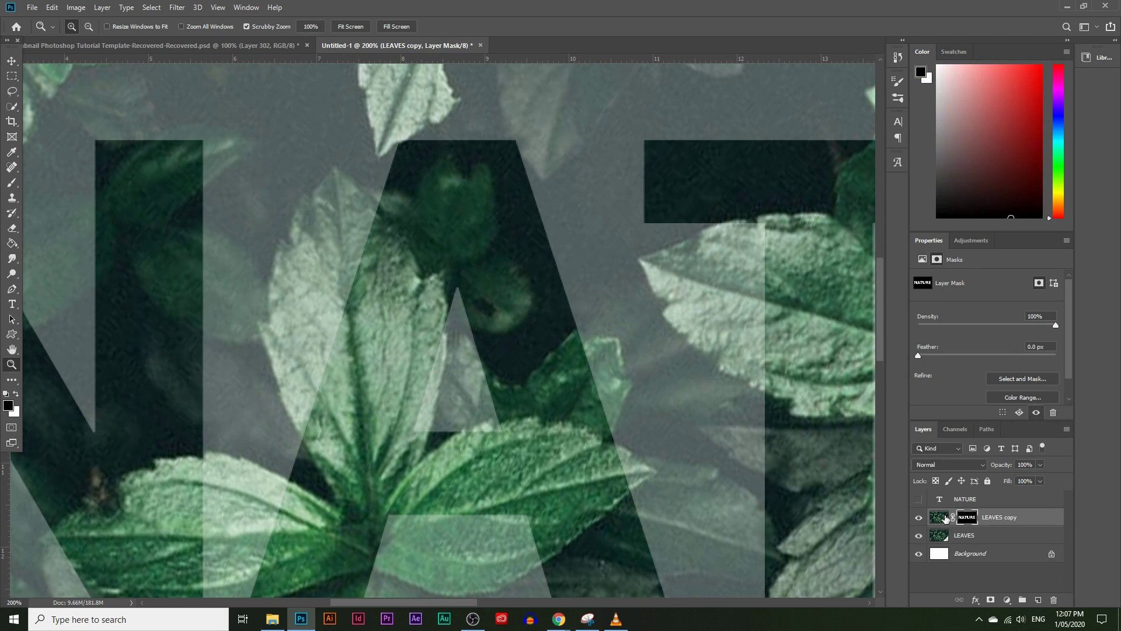
click(946, 518)
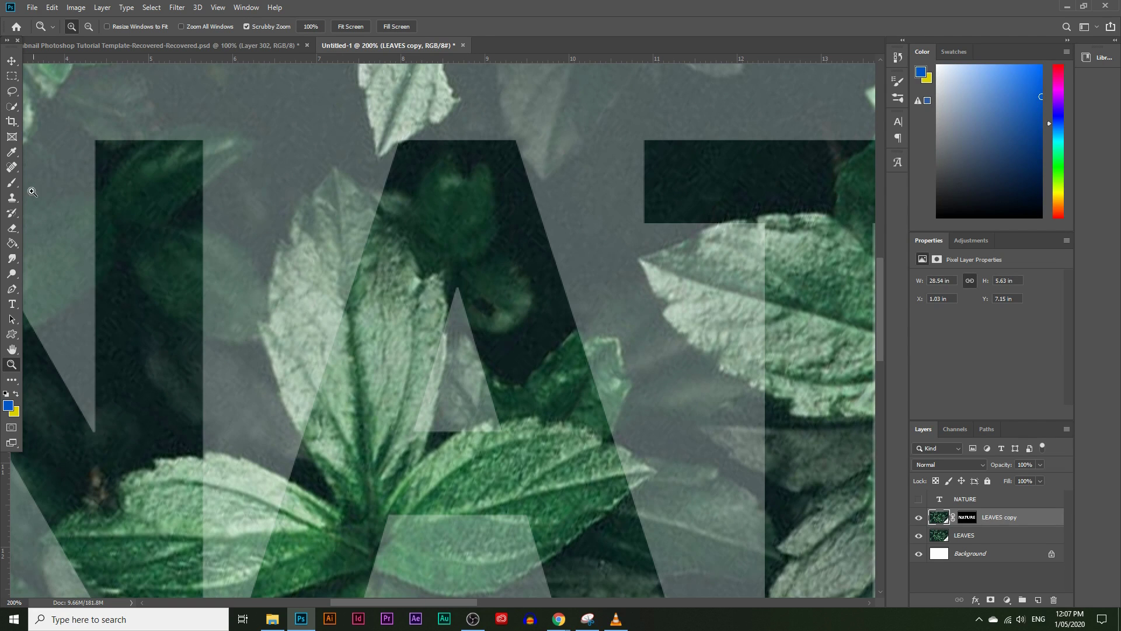
click(12, 183)
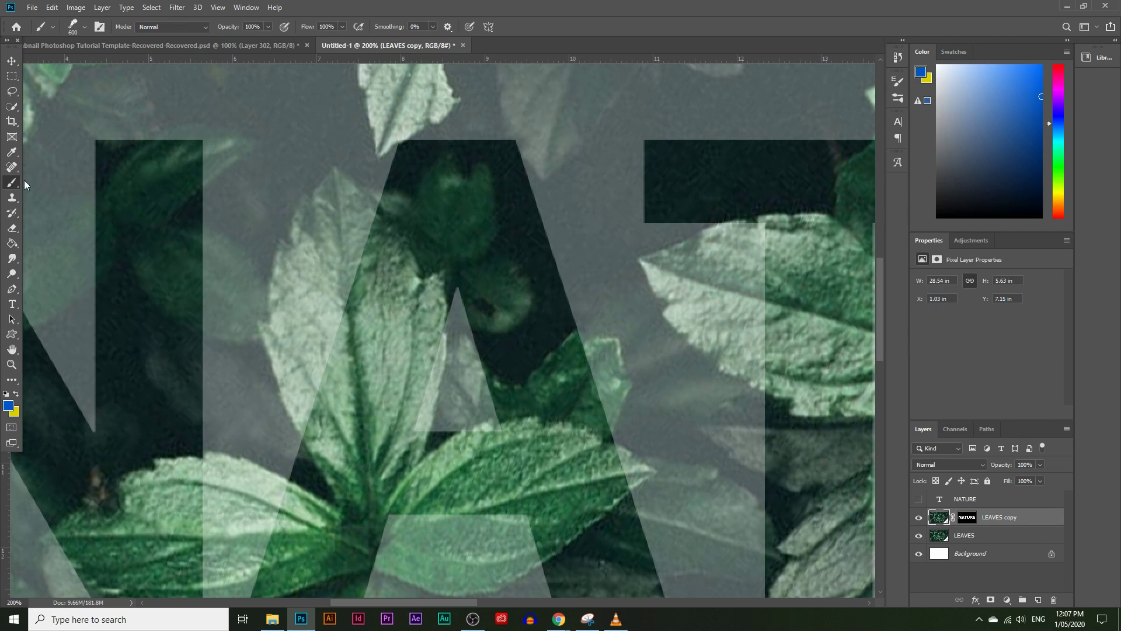
click(85, 27)
drag(146, 179, 142, 127)
click(82, 159)
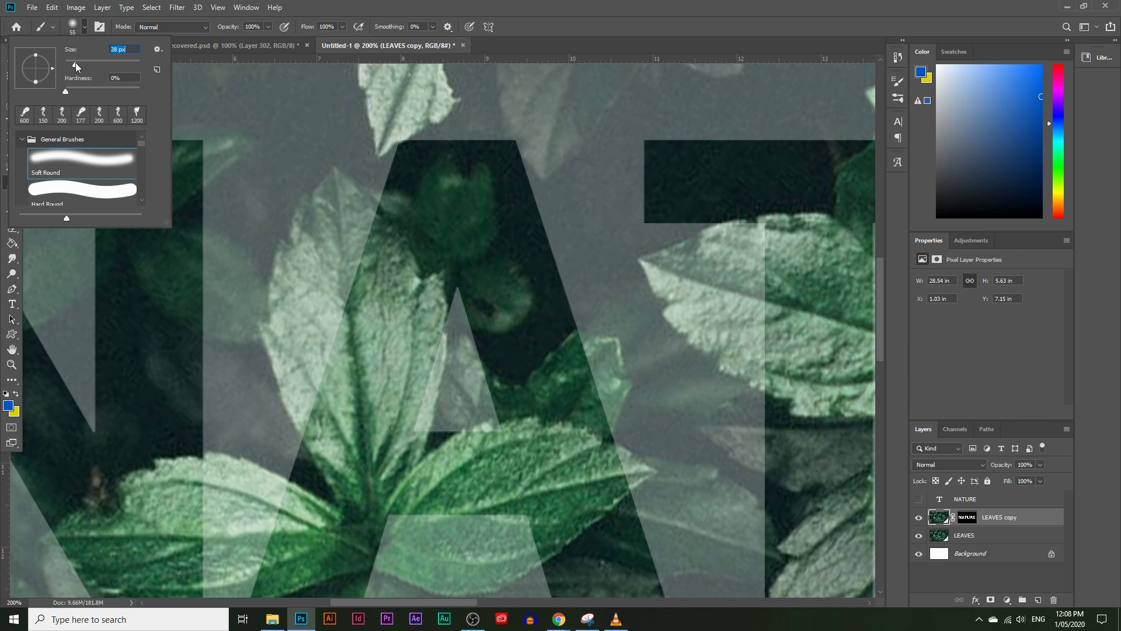
drag(72, 62, 96, 91)
drag(131, 87, 131, 88)
key(Return)
Step: Set the foreground colour to white while the LEAVES copy image is targeted
click(5, 404)
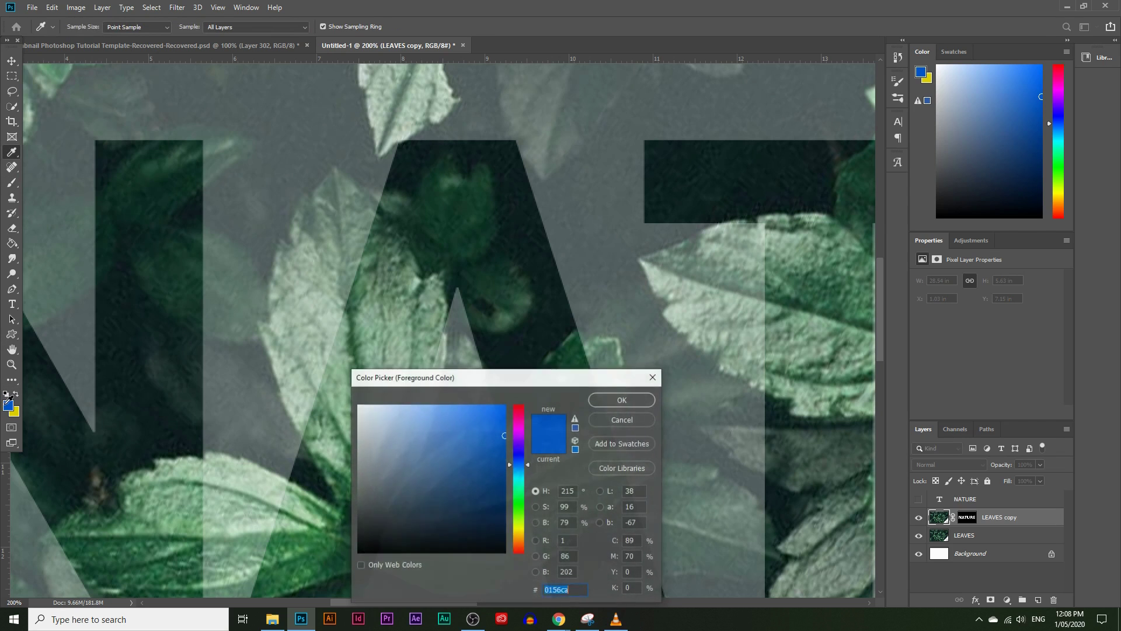
click(358, 406)
click(597, 402)
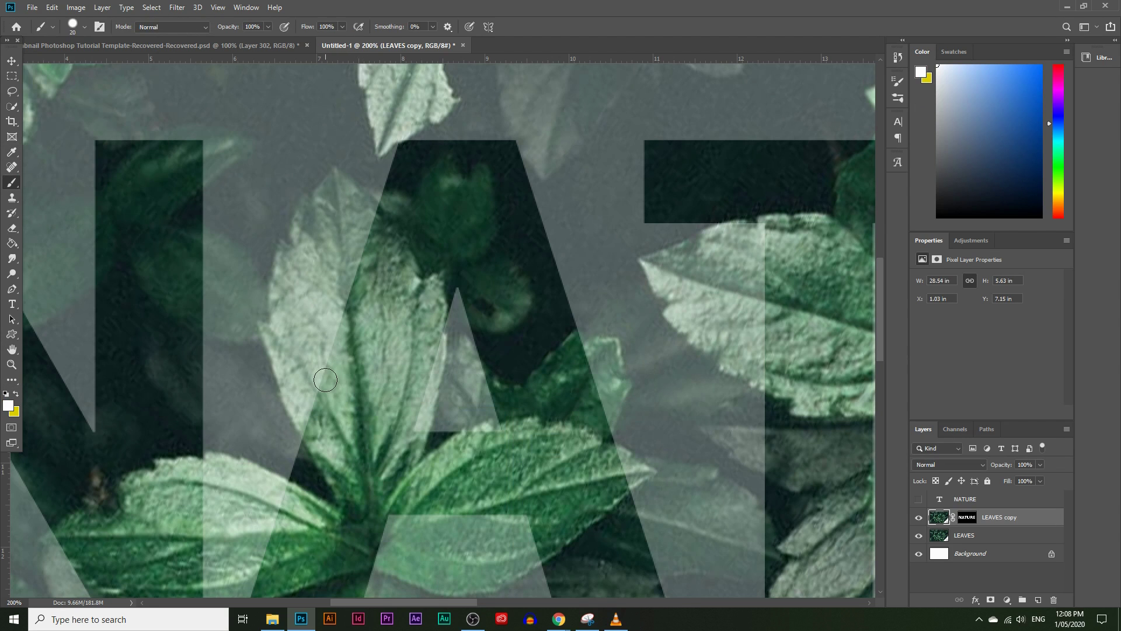
Step: Switch between the image and mask of LEAVES copy to compare their painting colours, ending with the layer mask targeted
click(967, 518)
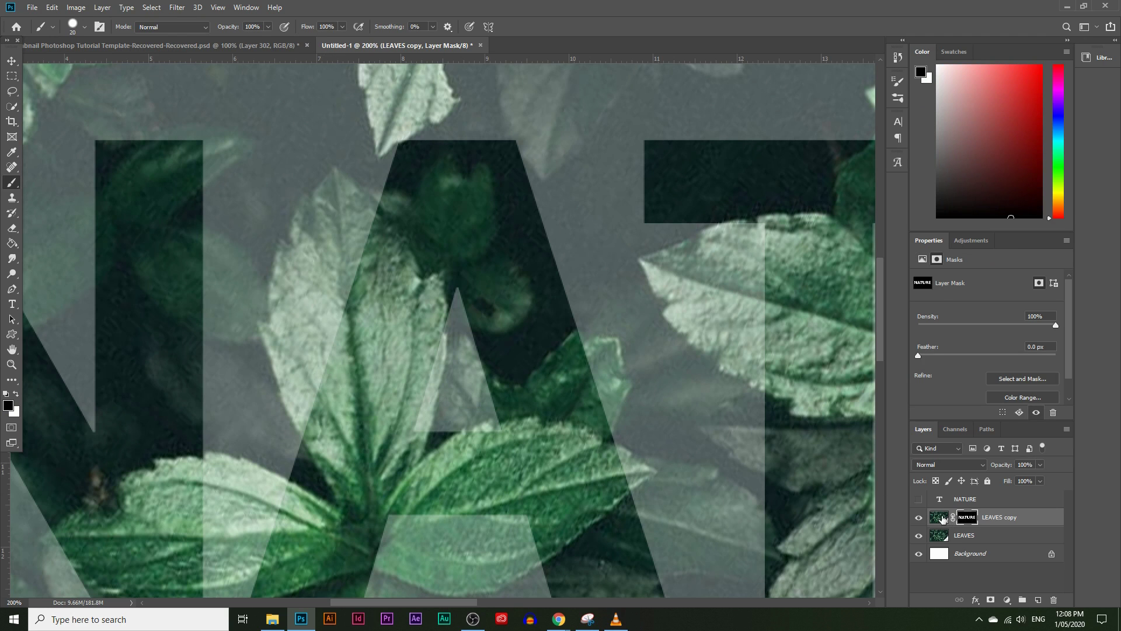
click(943, 518)
click(960, 518)
click(941, 518)
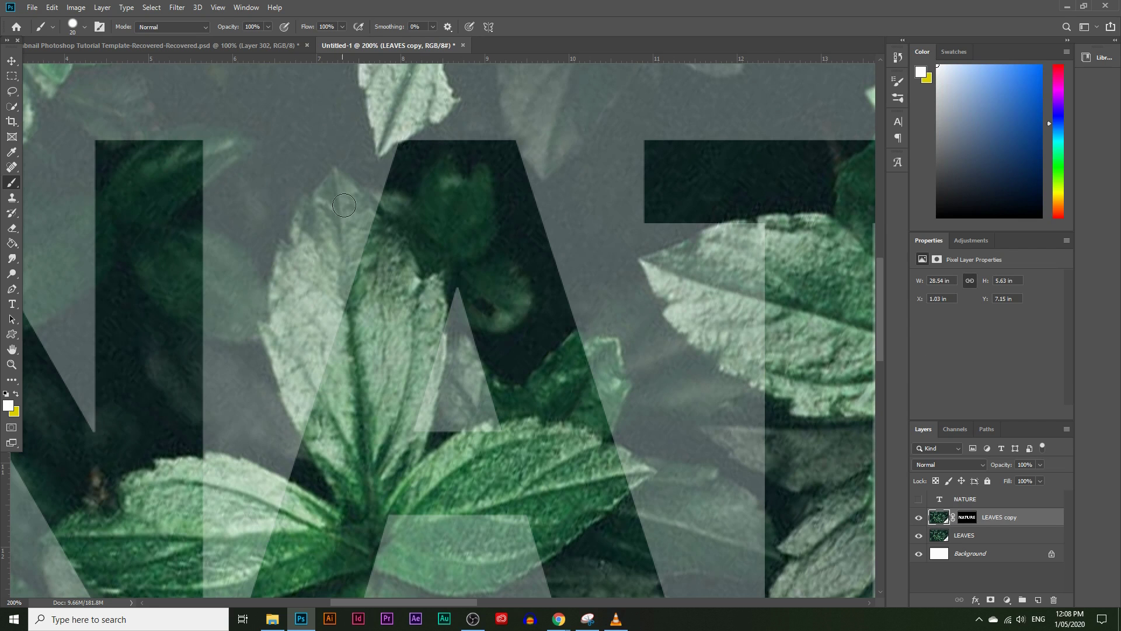
click(967, 518)
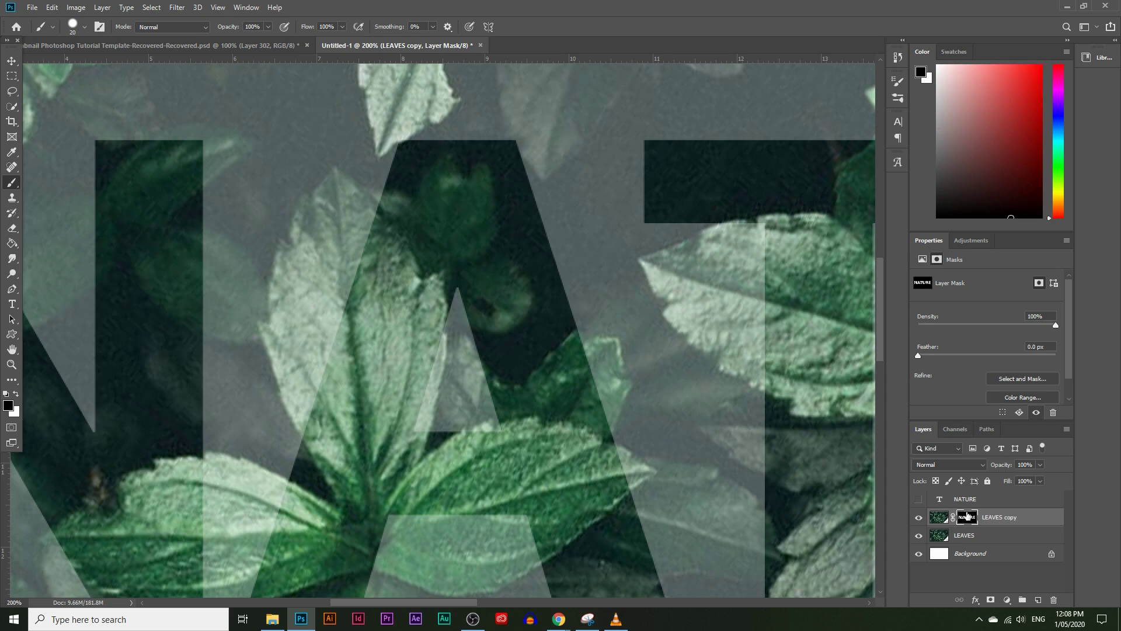
Step: Brush black on the layer mask over the upright leaf where it overlaps the A's left leg
mouse_move(326, 374)
mouse_down()
mouse_move(323, 404)
mouse_move(331, 324)
mouse_up()
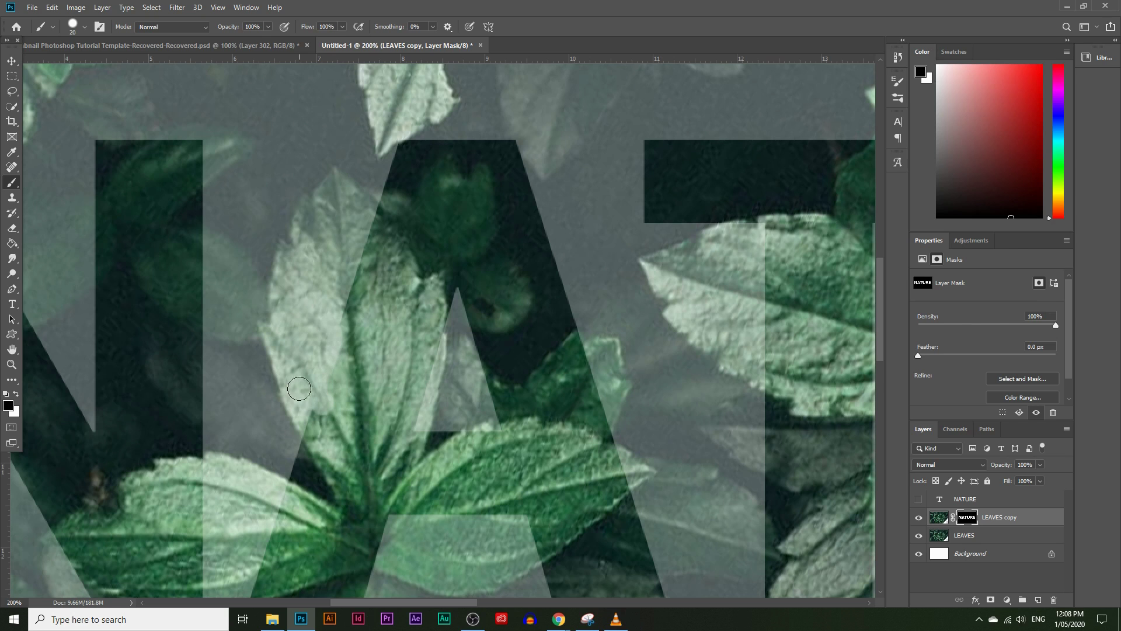
mouse_move(312, 403)
mouse_down()
mouse_move(334, 420)
mouse_move(348, 377)
mouse_move(388, 438)
mouse_move(355, 318)
mouse_move(350, 360)
mouse_move(362, 347)
mouse_move(372, 377)
mouse_move(335, 380)
mouse_up()
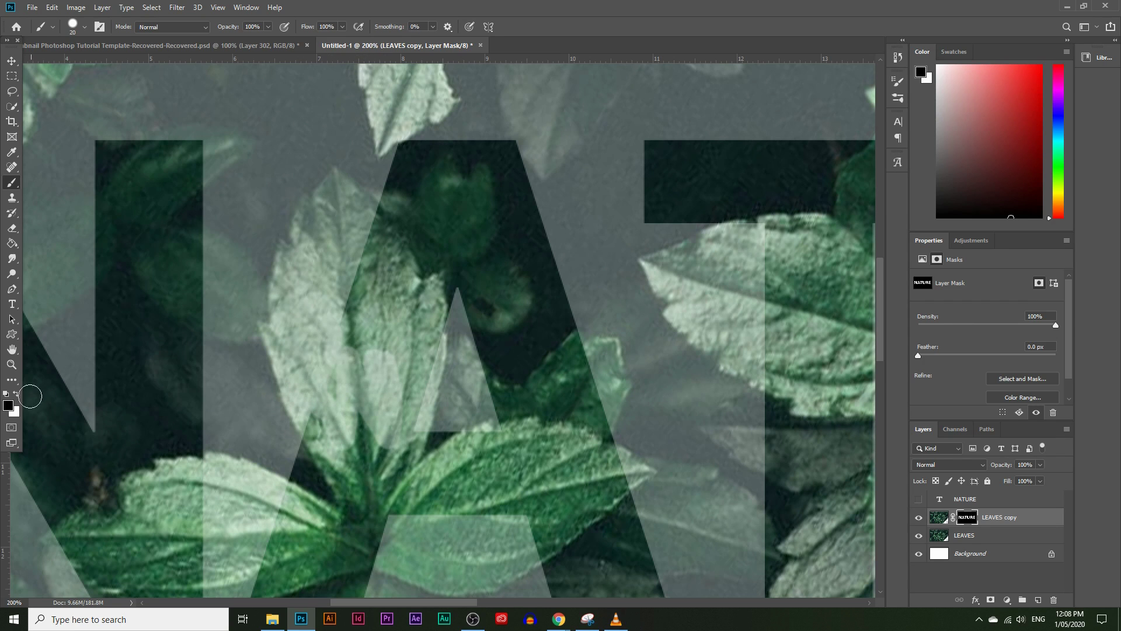
Step: Set the foreground colour to white (ffffff) and paint the upright leaf beside the A into the layer mask
click(8, 406)
drag(370, 435, 338, 387)
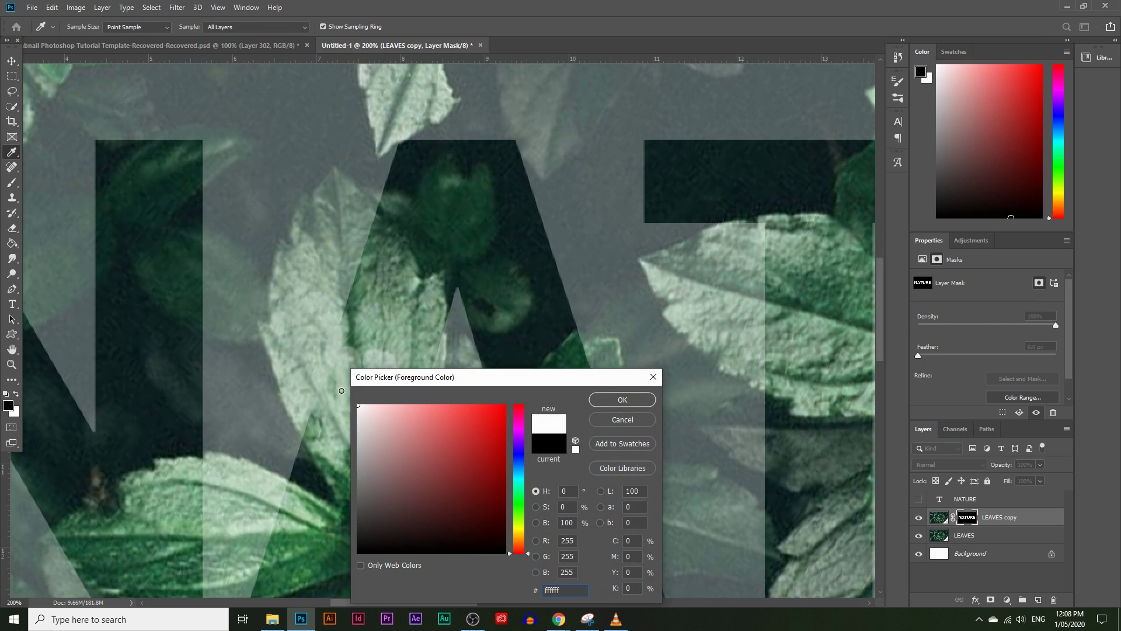
click(623, 399)
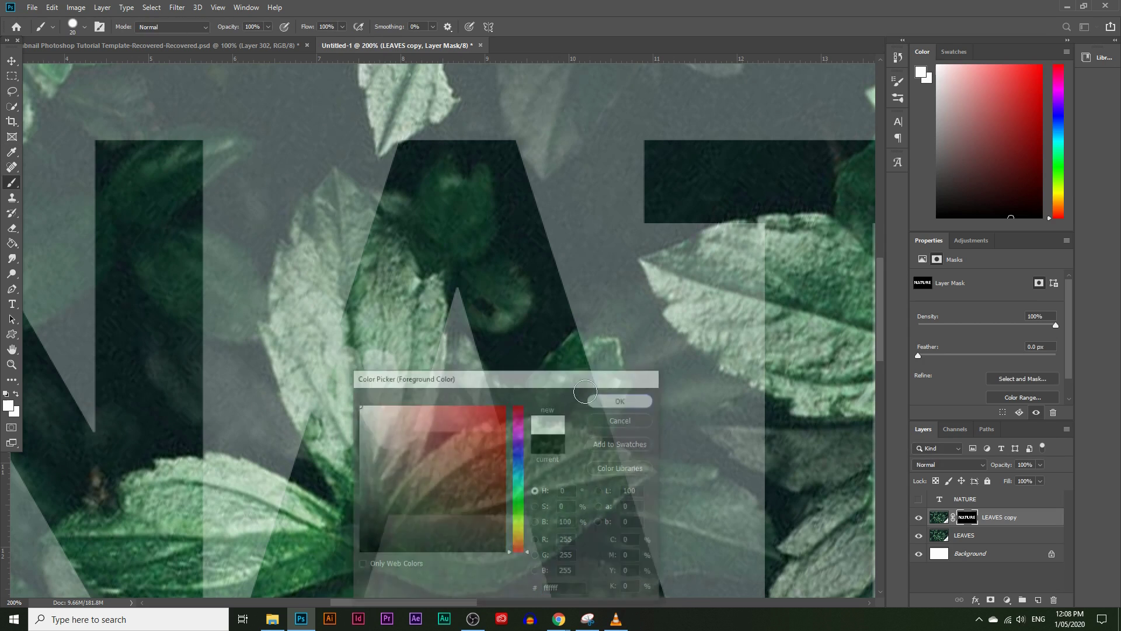
mouse_move(397, 429)
mouse_down()
mouse_move(379, 452)
mouse_move(400, 365)
mouse_move(352, 444)
mouse_move(370, 353)
mouse_move(340, 416)
mouse_move(313, 416)
mouse_move(313, 428)
mouse_move(304, 366)
mouse_move(331, 303)
mouse_move(339, 351)
mouse_move(297, 387)
mouse_move(290, 372)
mouse_move(307, 412)
mouse_move(281, 355)
mouse_move(326, 235)
mouse_move(318, 385)
mouse_move(367, 216)
mouse_move(348, 191)
mouse_move(369, 210)
mouse_move(323, 250)
mouse_move(315, 228)
mouse_up()
Step: Paint the leaf's upper part into the mask in white up to near its tip, working at 400% zoom
click(10, 364)
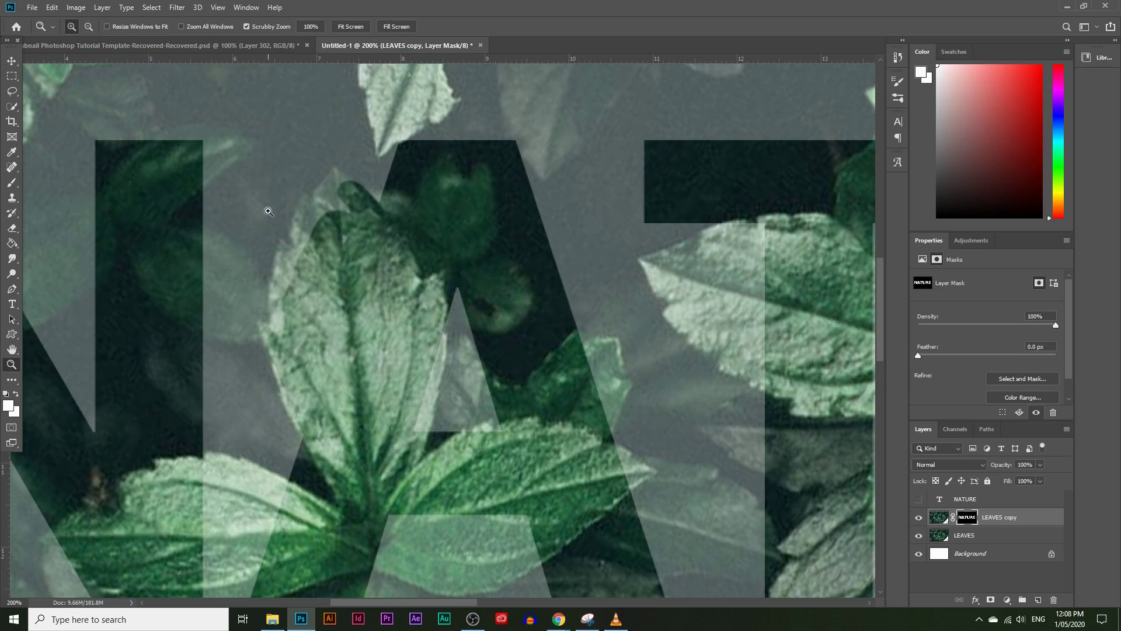
click(285, 203)
click(285, 203)
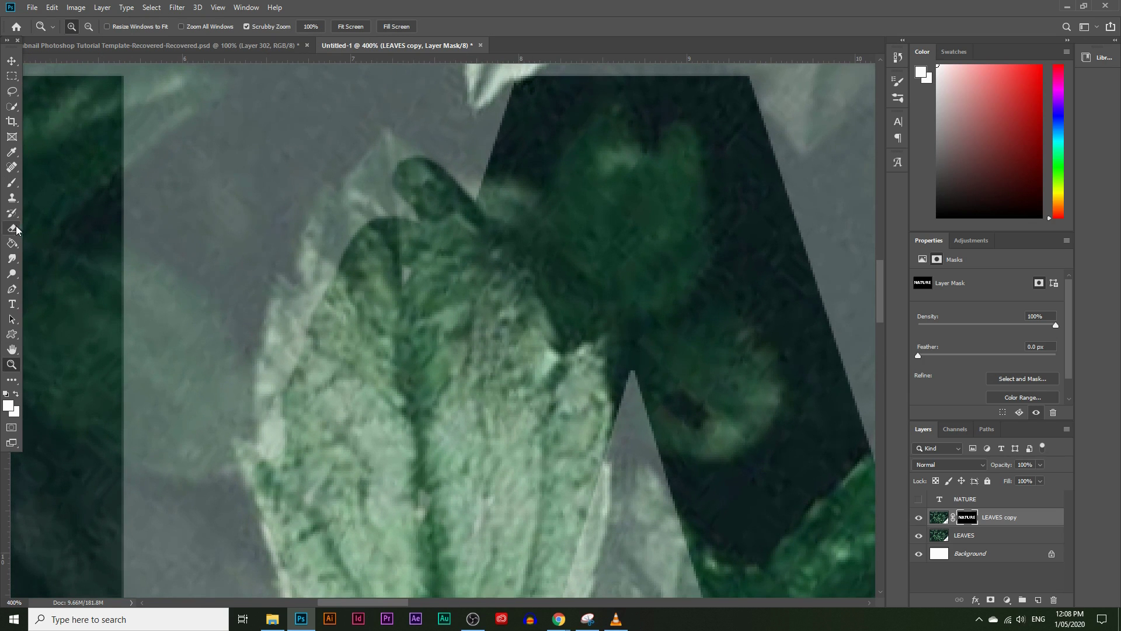
click(12, 182)
mouse_move(383, 211)
mouse_down()
mouse_move(387, 183)
mouse_move(420, 243)
mouse_move(418, 303)
mouse_move(398, 203)
mouse_up()
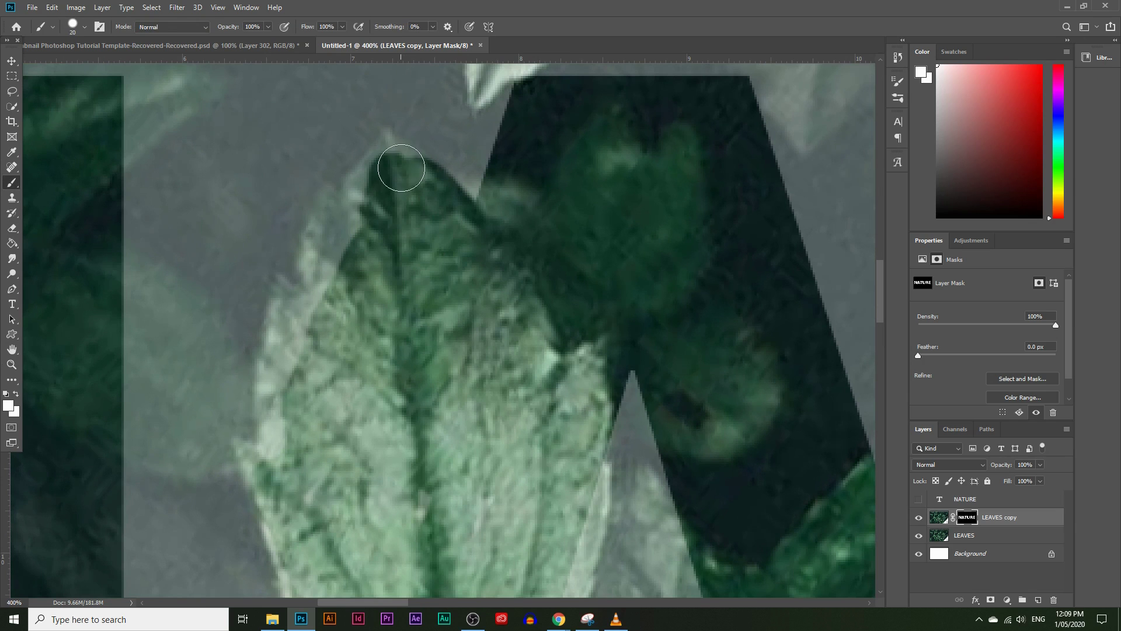
Step: Reduce the brush size and trace the leaf's tip and left edge in white down to the A's left leg
key(bracketleft)
key(bracketleft)
key(bracketleft)
mouse_move(418, 161)
mouse_down()
mouse_move(388, 142)
mouse_move(360, 173)
mouse_move(347, 195)
mouse_move(369, 179)
mouse_move(329, 282)
mouse_move(317, 241)
mouse_move(328, 188)
mouse_move(334, 242)
mouse_move(321, 211)
mouse_move(309, 234)
mouse_move(305, 329)
mouse_move(284, 284)
mouse_move(271, 343)
mouse_move(257, 429)
mouse_move(270, 471)
mouse_move(282, 347)
mouse_move(295, 329)
mouse_move(279, 442)
mouse_up()
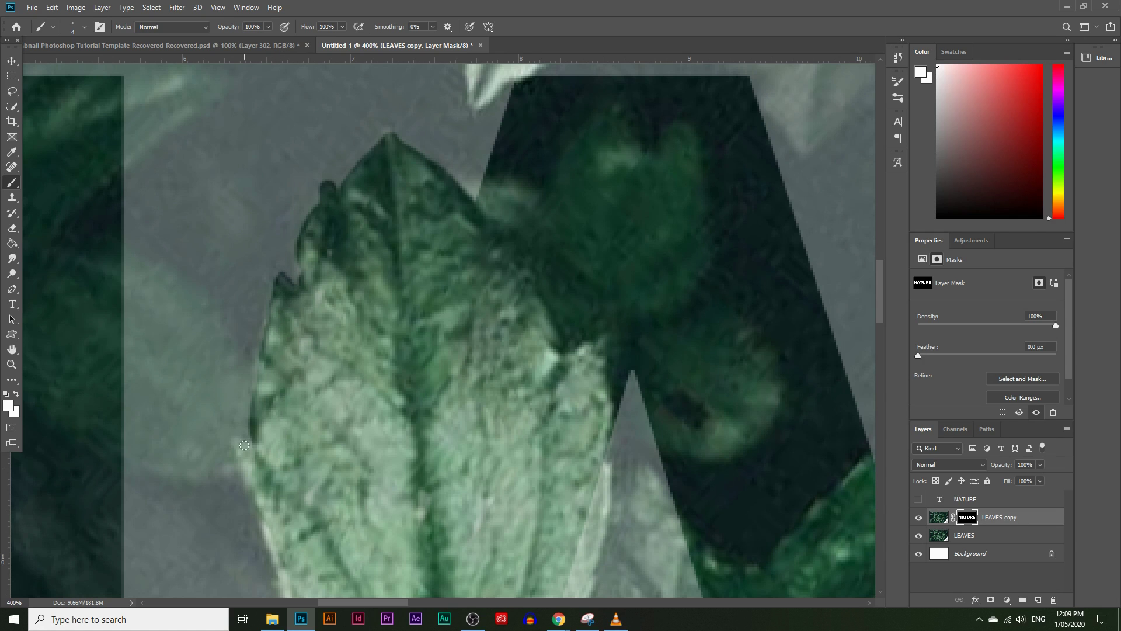
drag(244, 445, 256, 475)
scroll(292, 582, down, 5)
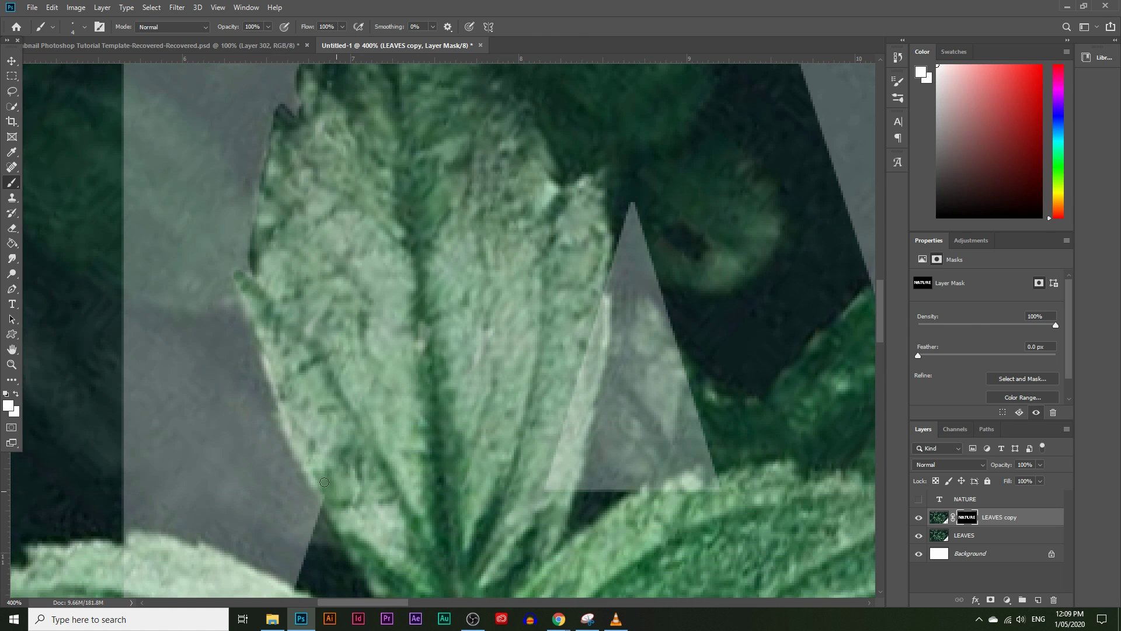
drag(292, 428, 275, 392)
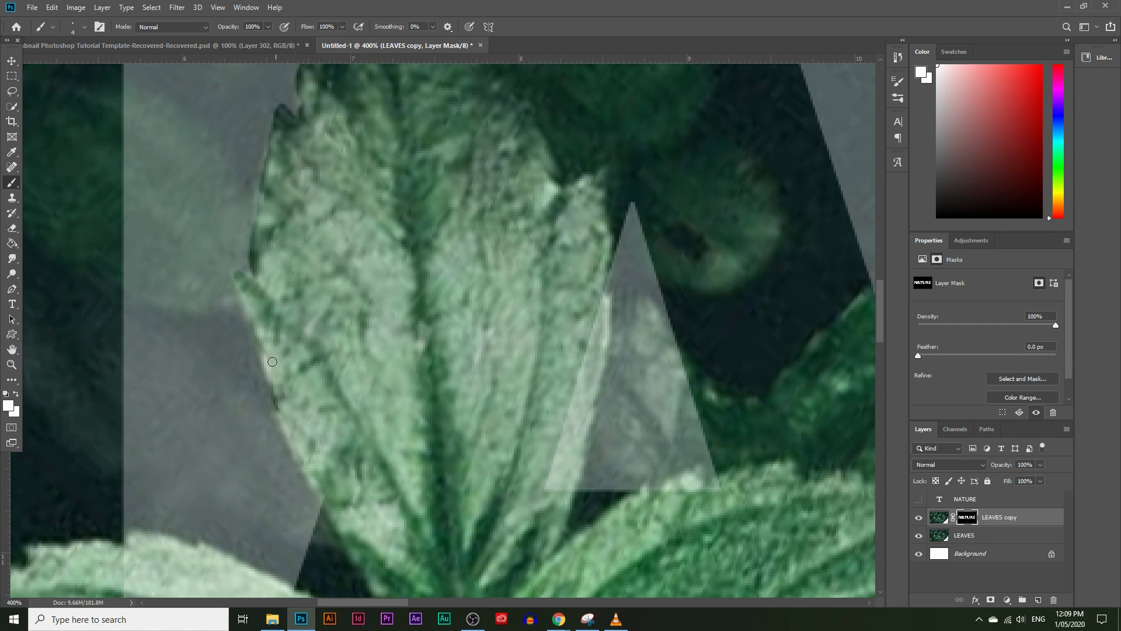
Step: Hide the LEAVES layer and paint over the small mask gaps in the leaf's upper left part
click(918, 536)
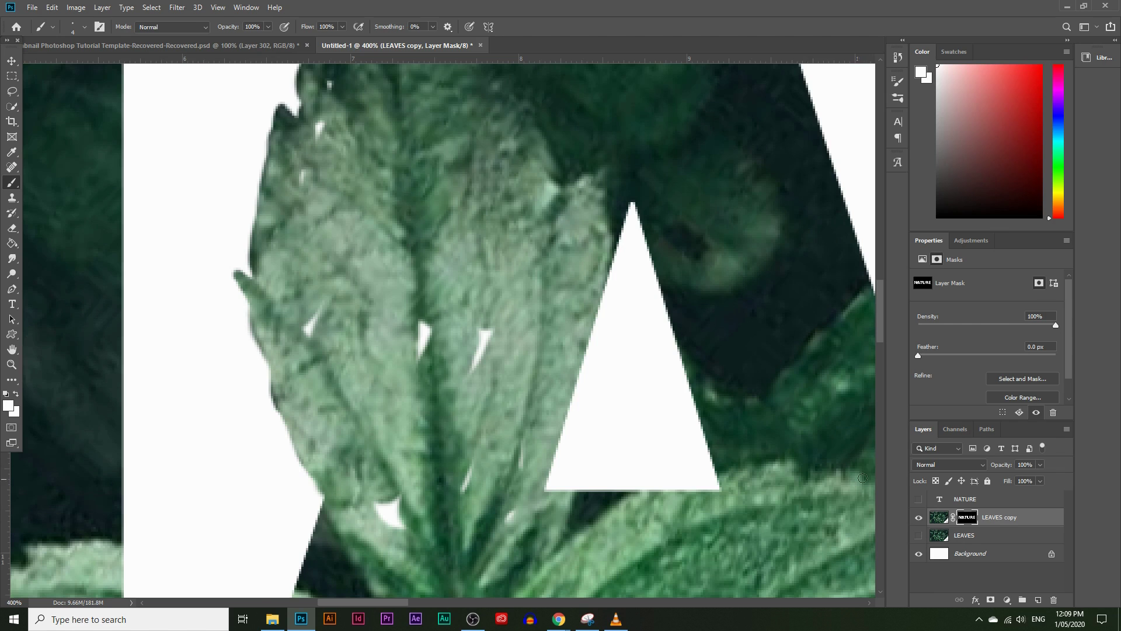
scroll(412, 363, up, 1)
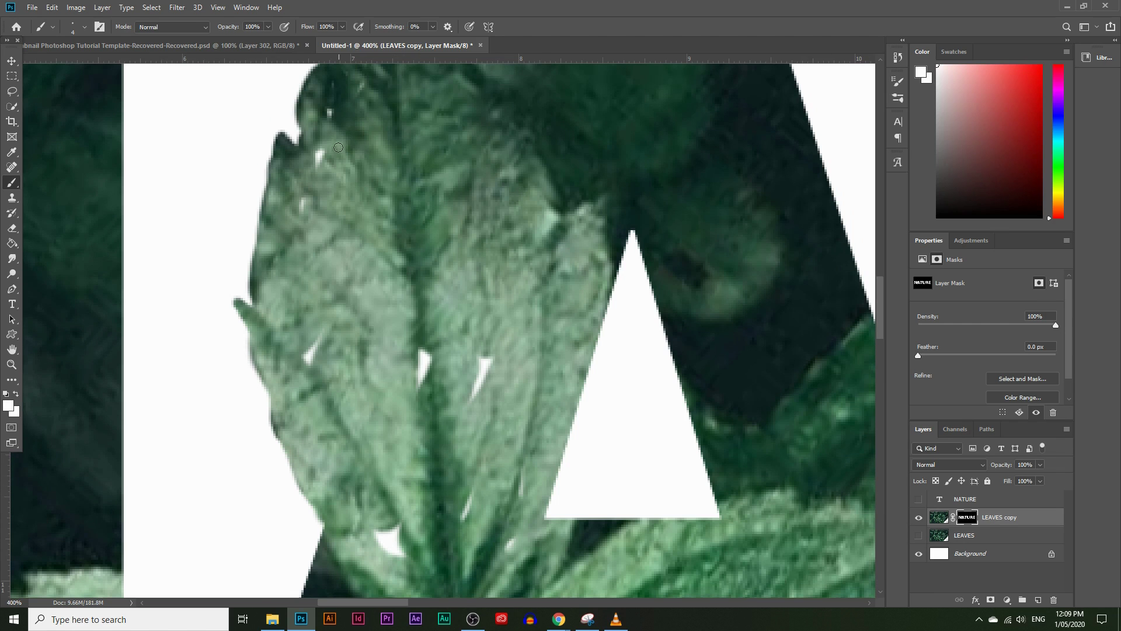
drag(320, 153, 302, 209)
Step: Enlarge the brush to 25 px and fill the remaining white gaps inside the leaf on the layer mask
key(bracketright)
key(bracketright)
key(bracketright)
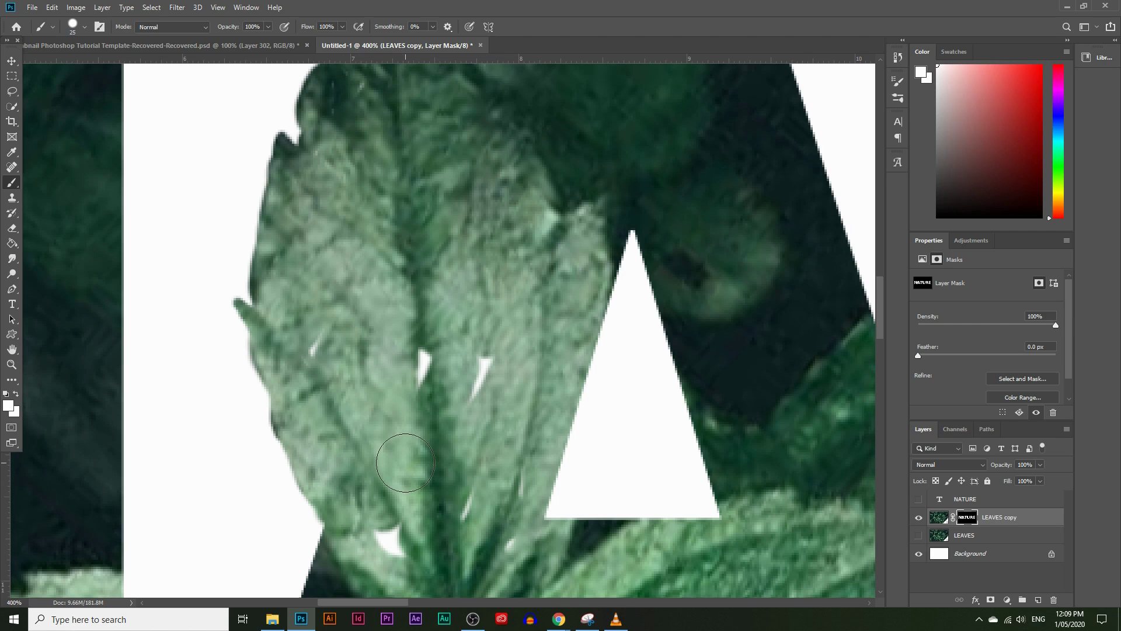
scroll(400, 463, down, 2)
drag(394, 502, 380, 450)
mouse_move(469, 455)
mouse_down()
mouse_move(503, 417)
mouse_move(476, 510)
mouse_move(499, 499)
mouse_move(454, 431)
mouse_move(451, 315)
mouse_move(390, 322)
mouse_move(472, 307)
mouse_up()
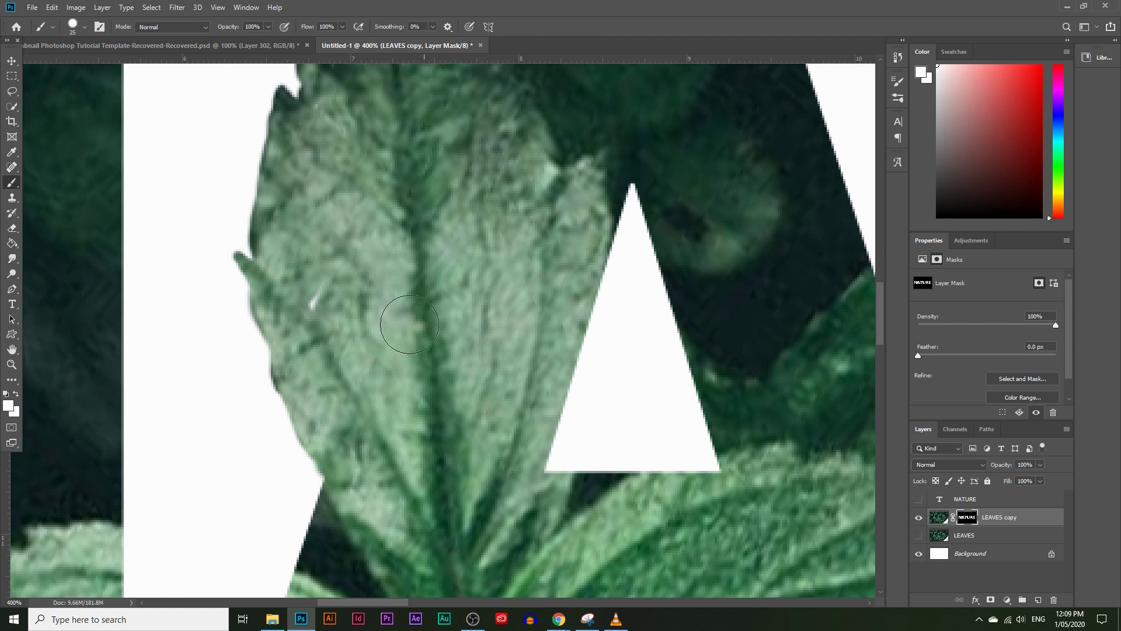
scroll(333, 345, up, 5)
drag(352, 178, 345, 187)
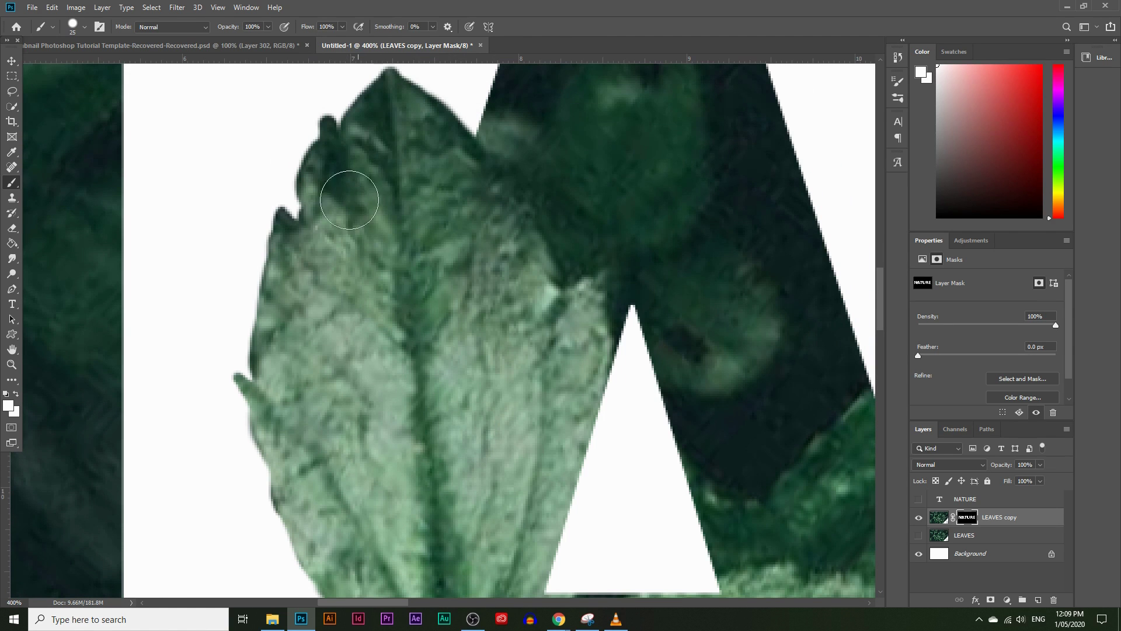
Step: Examine the leaf within the whole lettering, and display the layer mask on its own around the letter A
click(11, 364)
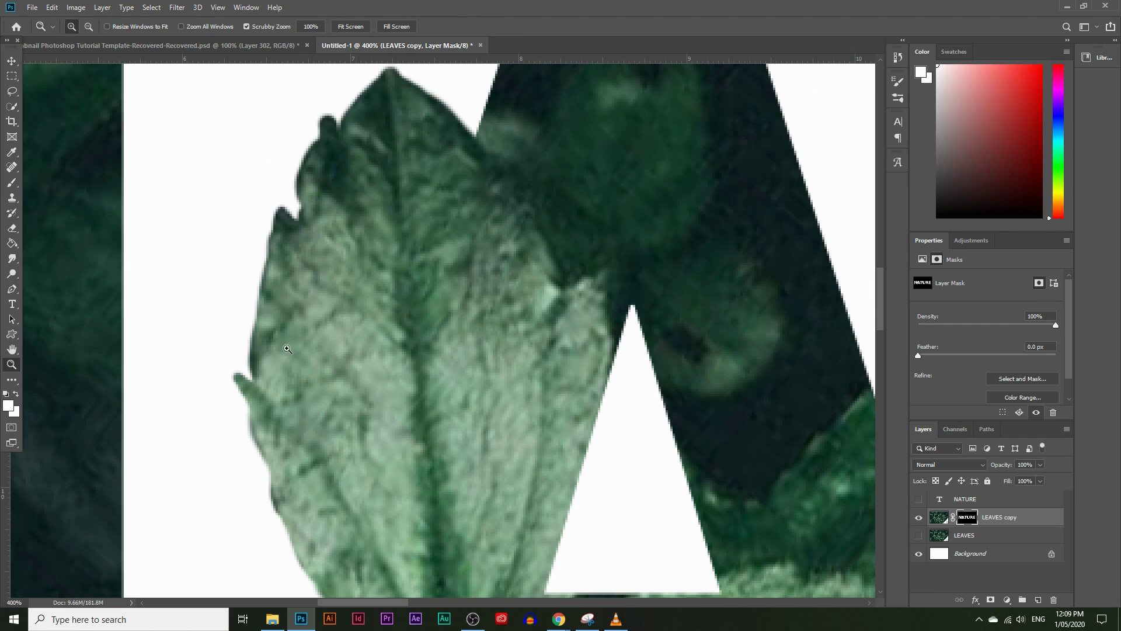
alt+click(415, 355)
alt+click(421, 357)
alt+click(425, 359)
alt+click(426, 357)
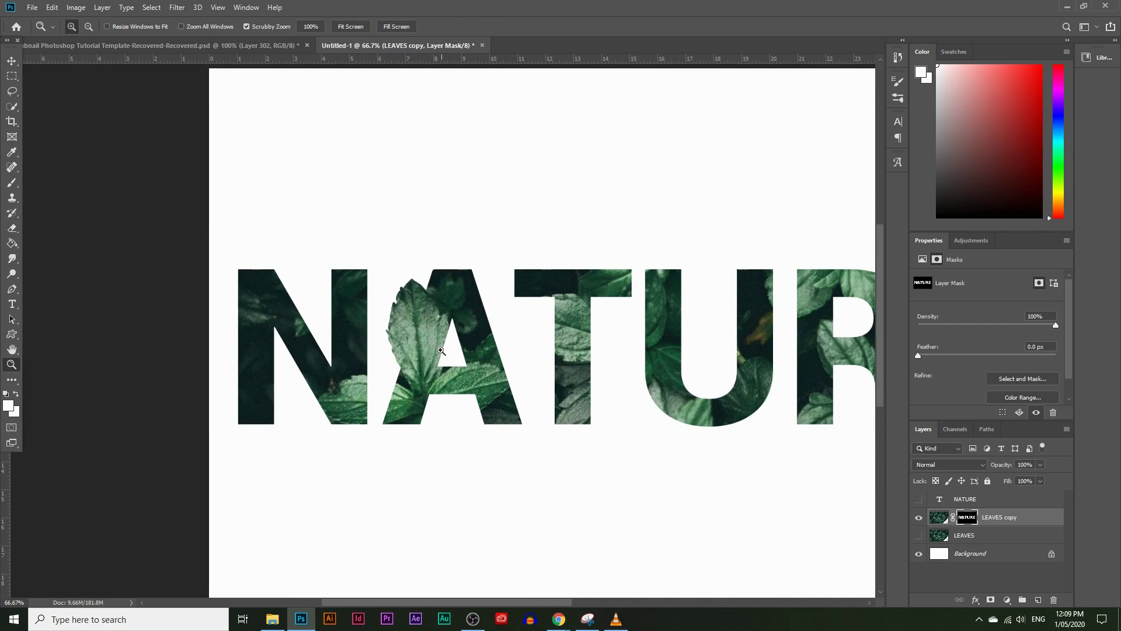
alt+click(444, 333)
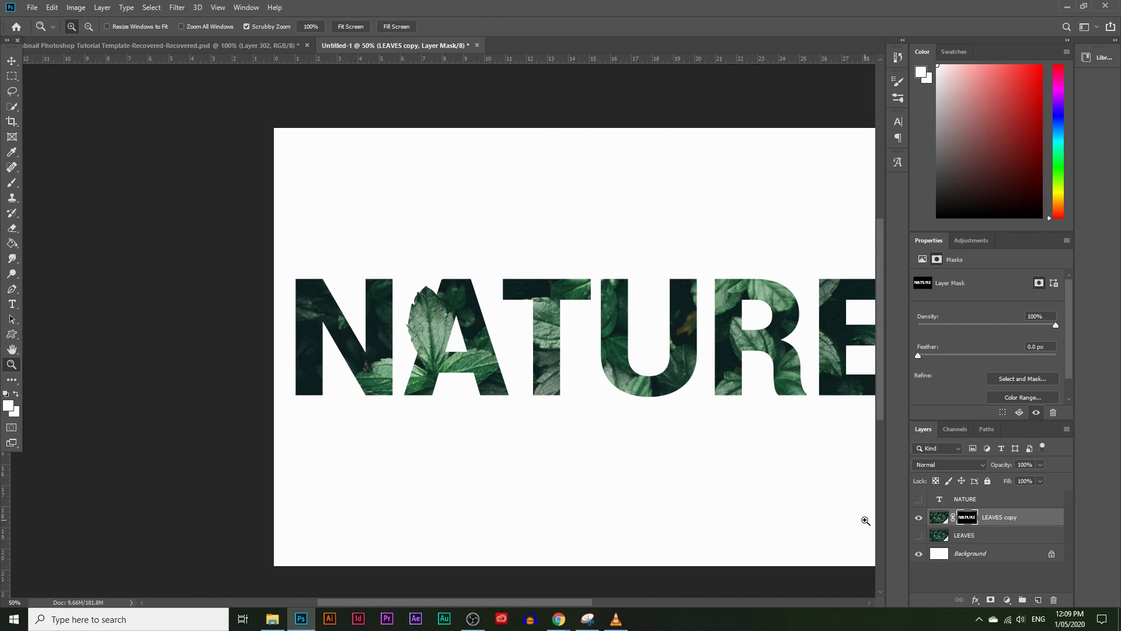
alt+click(967, 519)
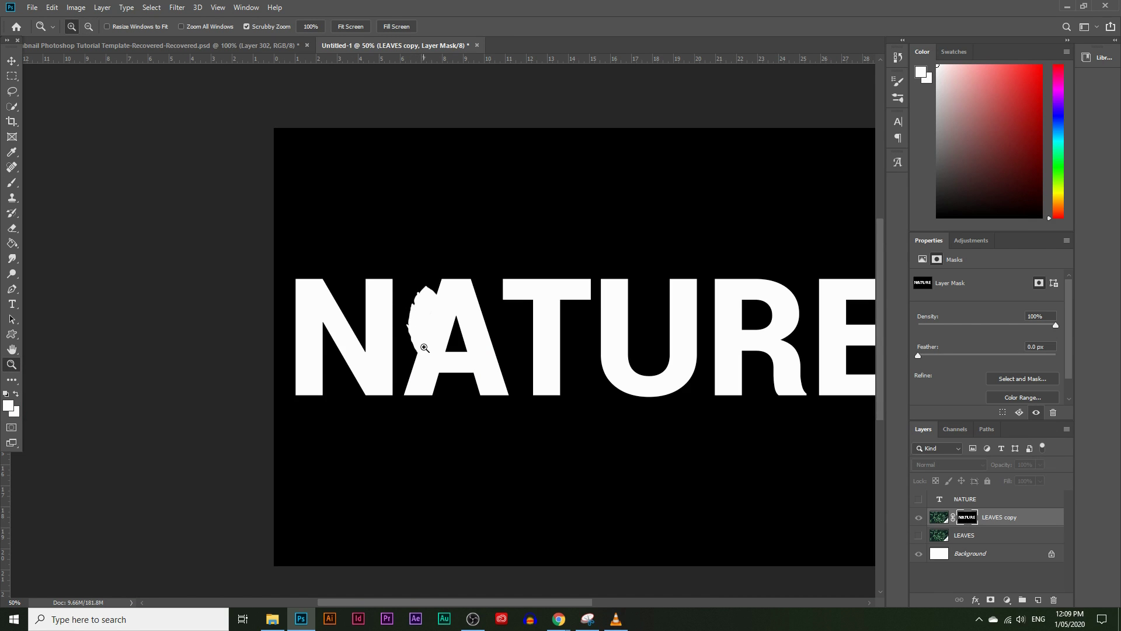
click(434, 290)
click(429, 318)
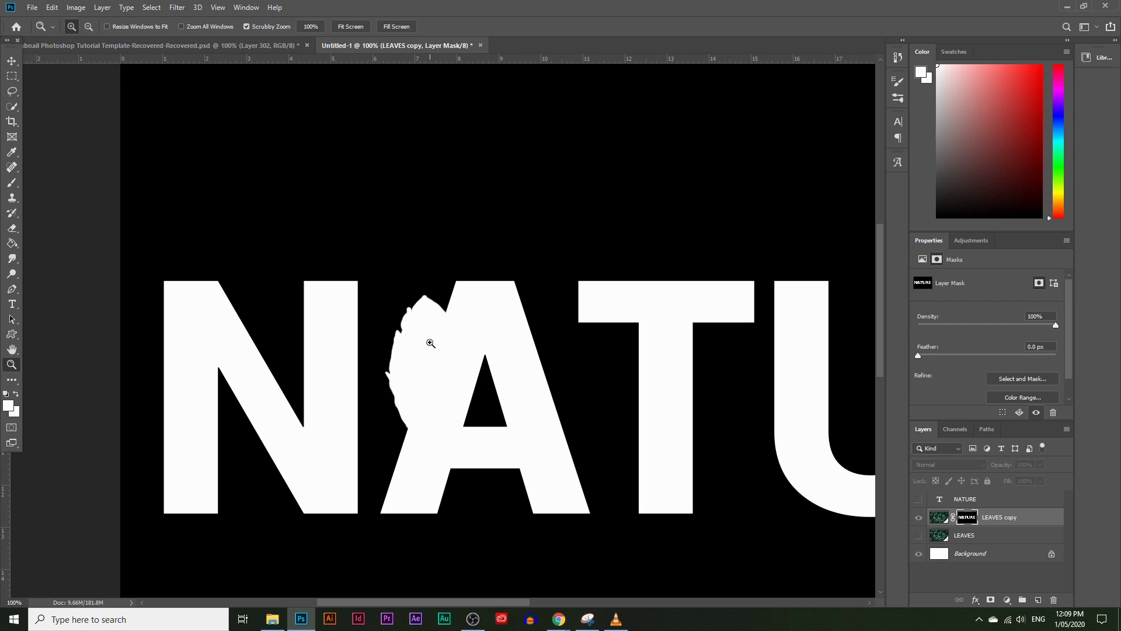
Step: Compare the normal image with the mask-only view of LEAVES copy, and show the LEAVES layer again
click(917, 536)
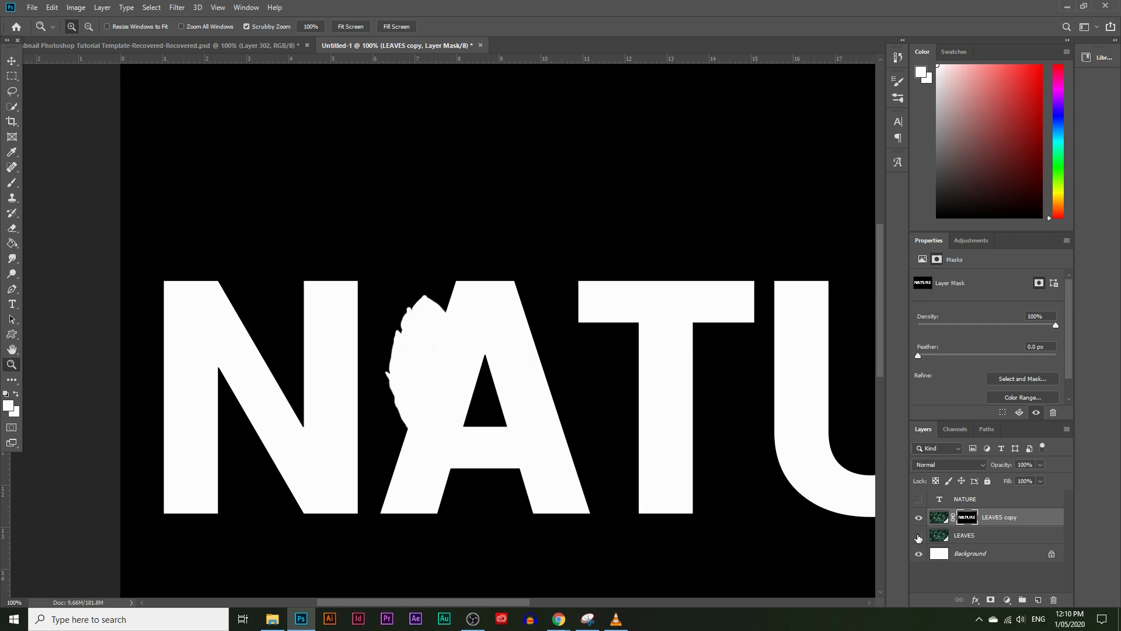
key(alt)
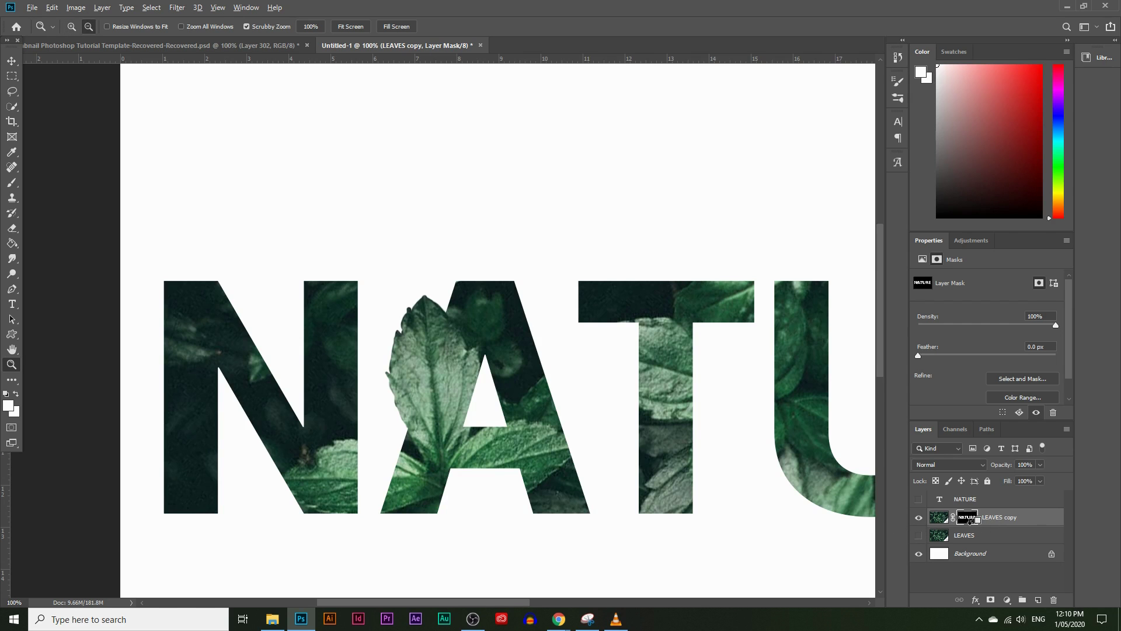
alt+click(969, 524)
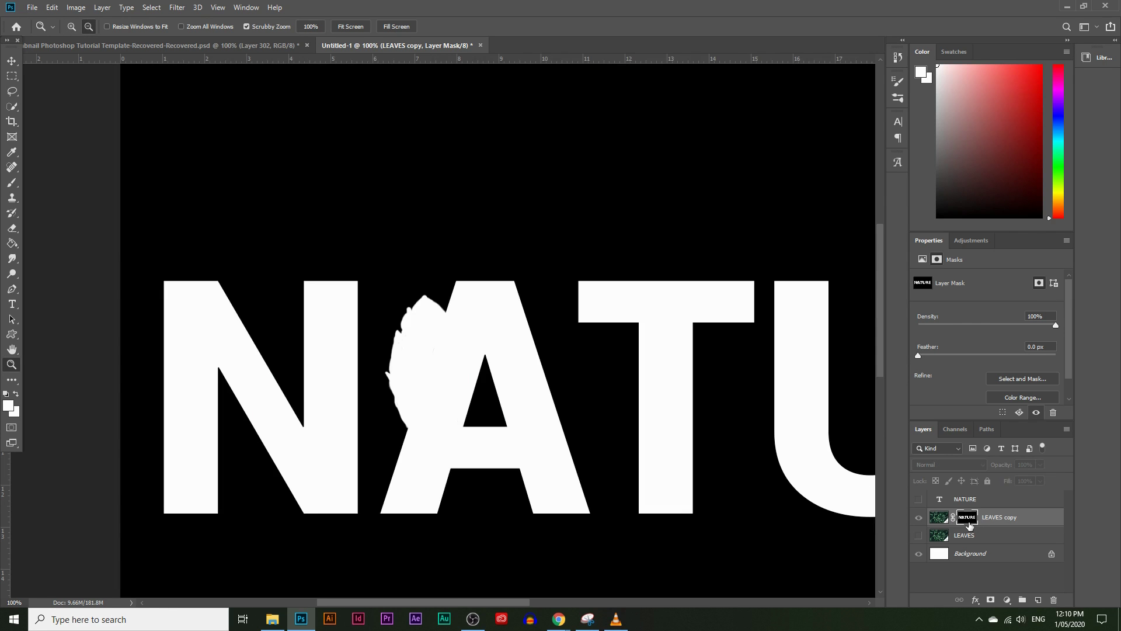
alt+click(970, 523)
click(919, 536)
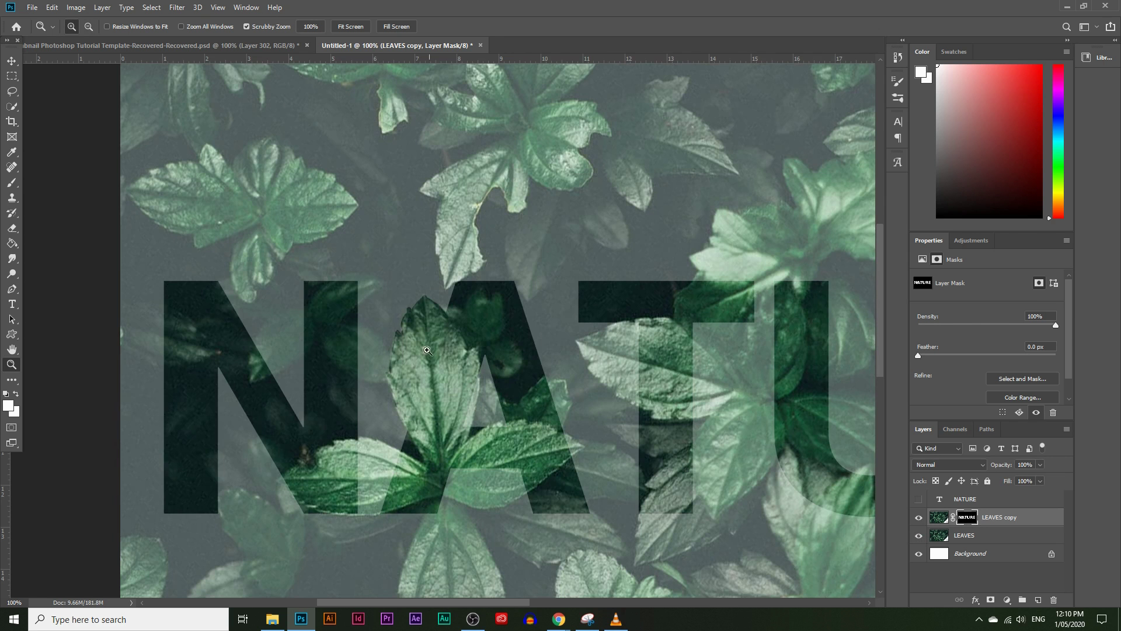
Step: Paint white with the Brush on the LEAVES copy mask over the leaf that spans the gap between N and A
scroll(405, 332, down, 5)
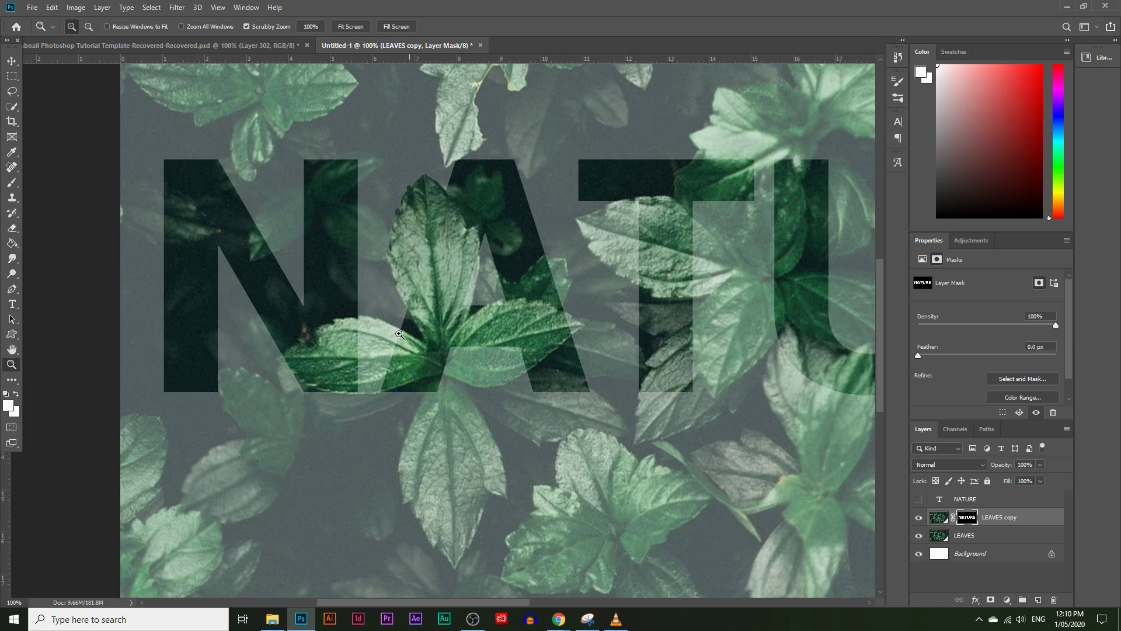
click(400, 334)
click(366, 325)
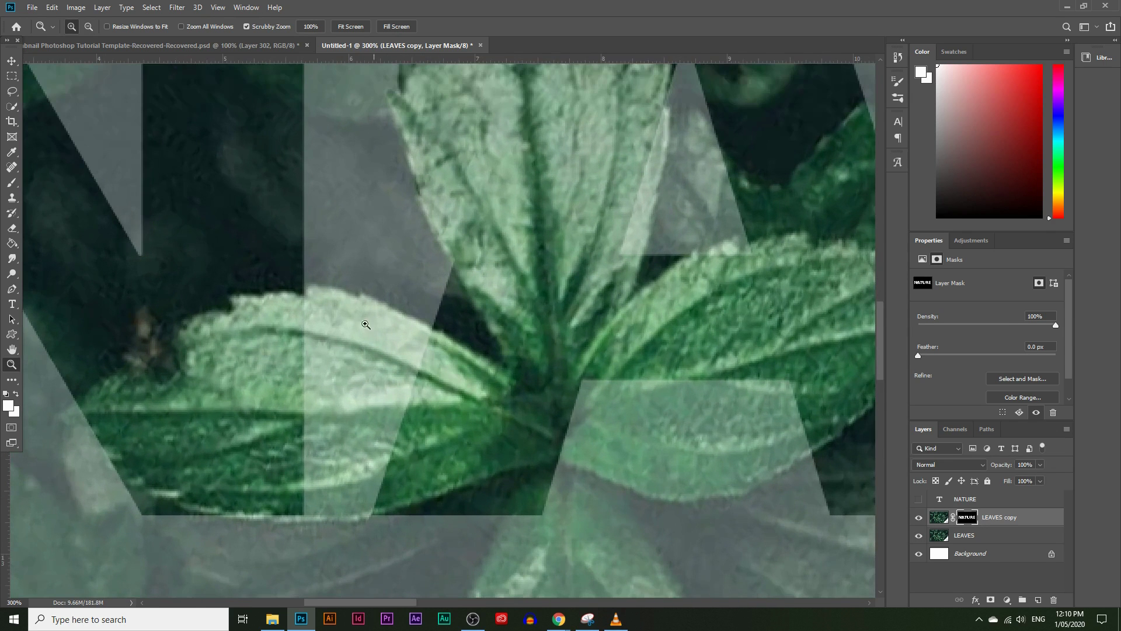
click(12, 183)
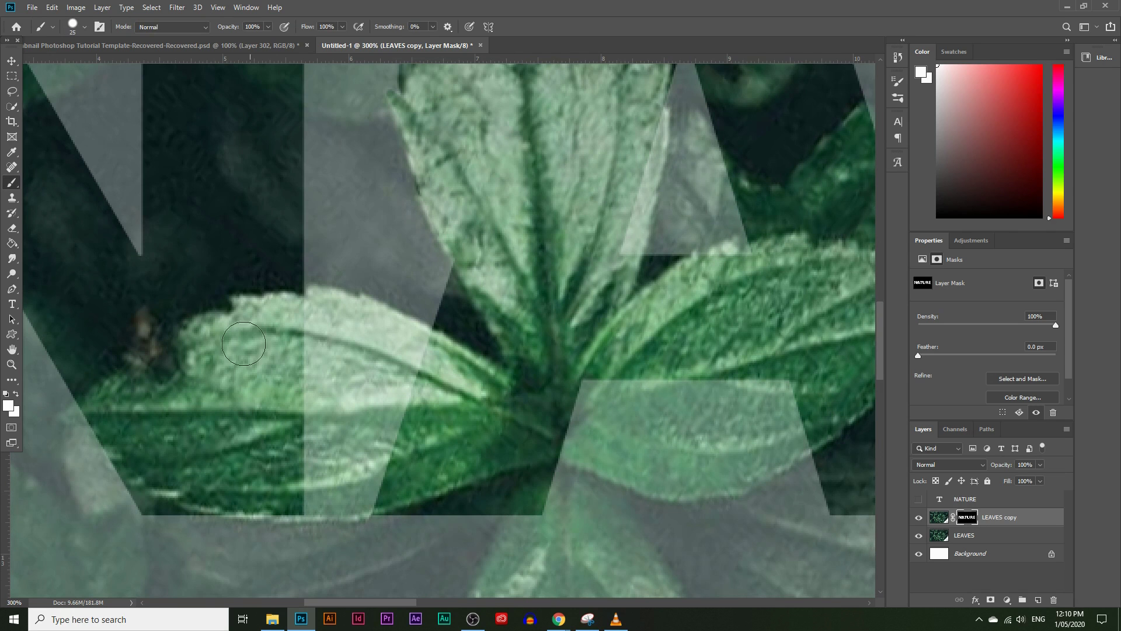
click(8, 405)
drag(339, 408, 331, 386)
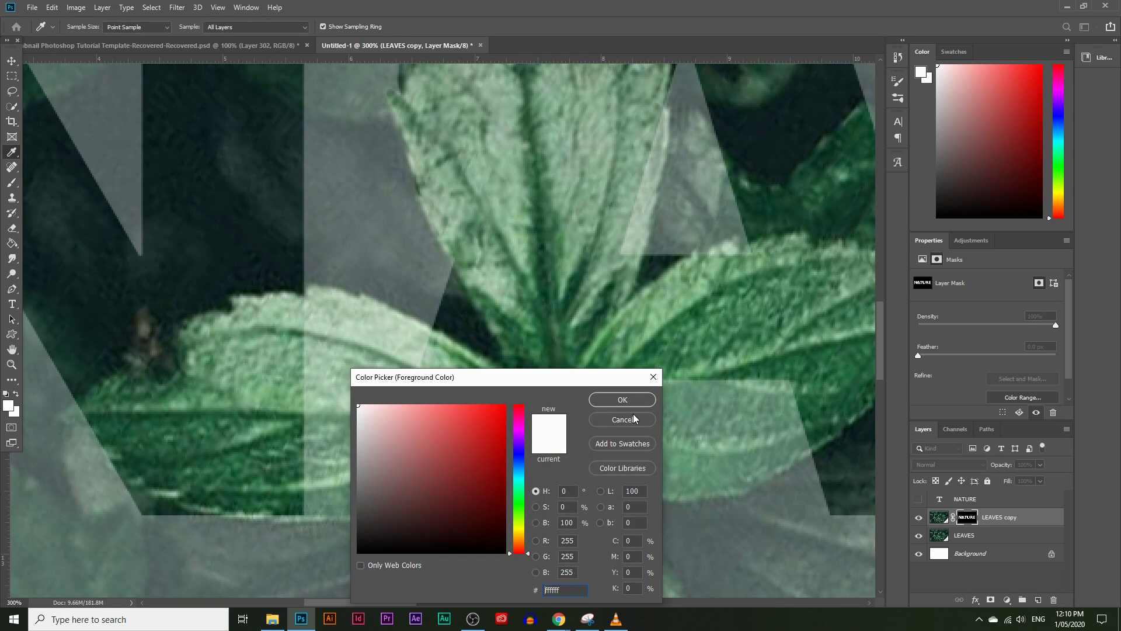
click(623, 399)
mouse_move(428, 391)
mouse_down()
mouse_move(374, 366)
mouse_move(427, 368)
mouse_move(369, 325)
mouse_move(416, 352)
mouse_move(412, 400)
mouse_move(357, 488)
mouse_move(367, 488)
mouse_move(336, 498)
mouse_move(310, 465)
mouse_move(315, 493)
mouse_up()
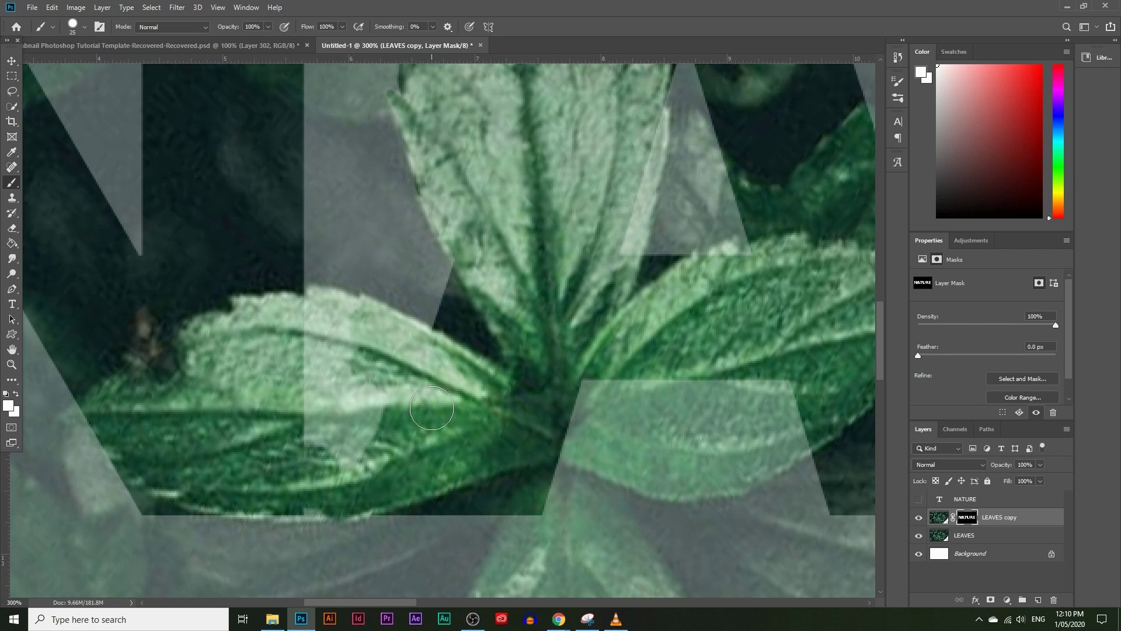
mouse_move(377, 408)
mouse_down()
mouse_move(350, 433)
mouse_move(358, 444)
mouse_move(326, 424)
mouse_move(556, 401)
mouse_move(760, 444)
mouse_move(584, 403)
mouse_up()
Step: Reveal the plant's right leaf across the A and the body of the leaf hanging below it by painting the mask white
scroll(519, 377, down, 3)
scroll(521, 377, down, 1)
mouse_move(521, 377)
mouse_down()
mouse_move(568, 317)
mouse_move(467, 304)
mouse_move(671, 292)
mouse_move(551, 249)
mouse_move(461, 432)
mouse_move(730, 409)
mouse_up()
scroll(568, 318, down, 3)
scroll(730, 408, down, 2)
mouse_move(520, 280)
mouse_down()
mouse_move(584, 513)
mouse_move(671, 350)
mouse_up()
Step: Shrink the brush and reveal the jagged edges and pointed tip of the leaf hanging below the A
key(bracketleft)
key(bracketleft)
key(bracketleft)
key(bracketleft)
key(bracketleft)
mouse_move(734, 238)
mouse_down()
mouse_move(709, 321)
mouse_move(590, 543)
mouse_move(503, 427)
mouse_move(443, 304)
mouse_up()
key(bracketleft)
key(bracketleft)
key(bracketleft)
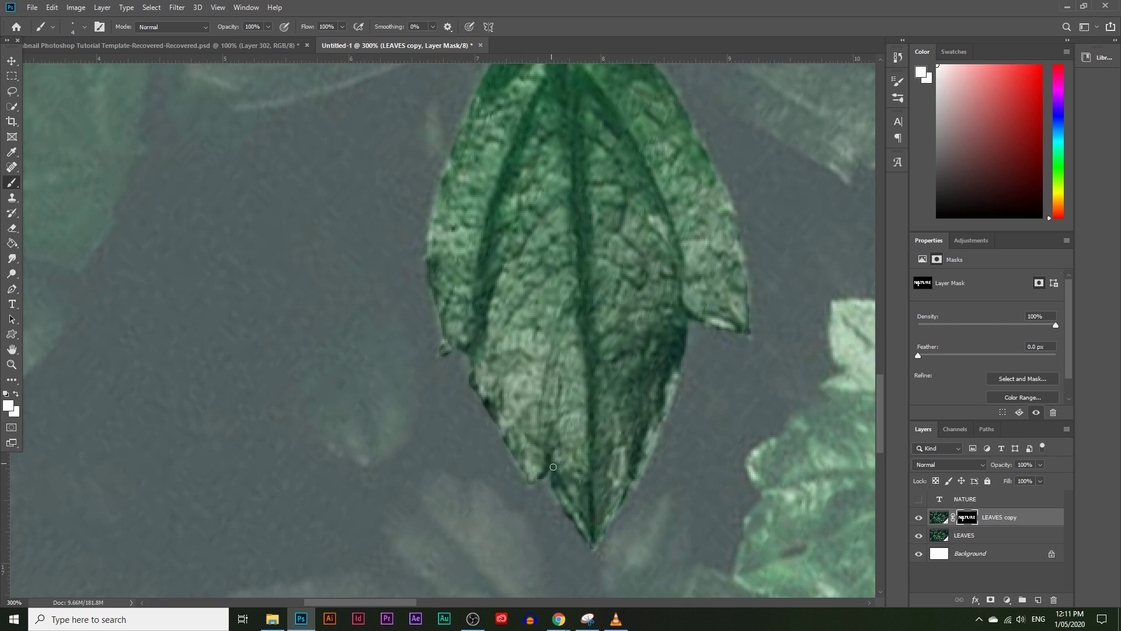
drag(537, 464, 592, 540)
drag(593, 540, 646, 455)
Step: Paint white on the mask over the upper-left and lower-right leaves of the plant in front of the R
key(ctrl+0)
key(z)
click(533, 296)
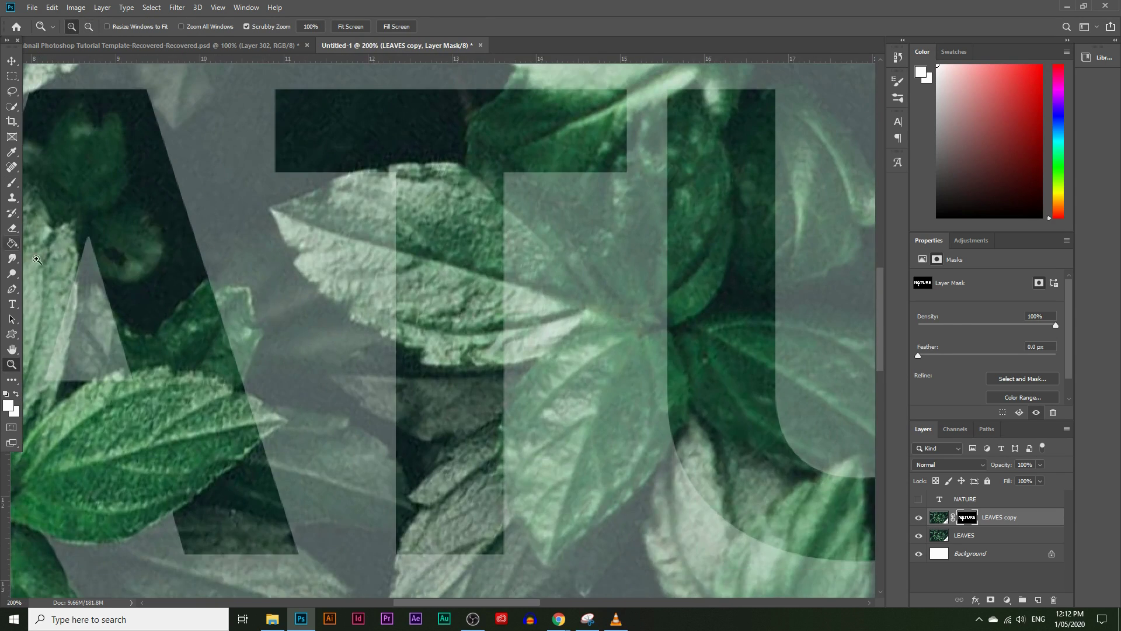
key(ctrl+0)
click(810, 331)
click(810, 331)
key(b)
mouse_move(442, 212)
mouse_down()
mouse_move(472, 312)
mouse_move(423, 296)
mouse_move(483, 467)
mouse_move(604, 432)
mouse_move(613, 551)
mouse_move(591, 525)
mouse_move(521, 516)
mouse_up()
scroll(520, 516, up, 1)
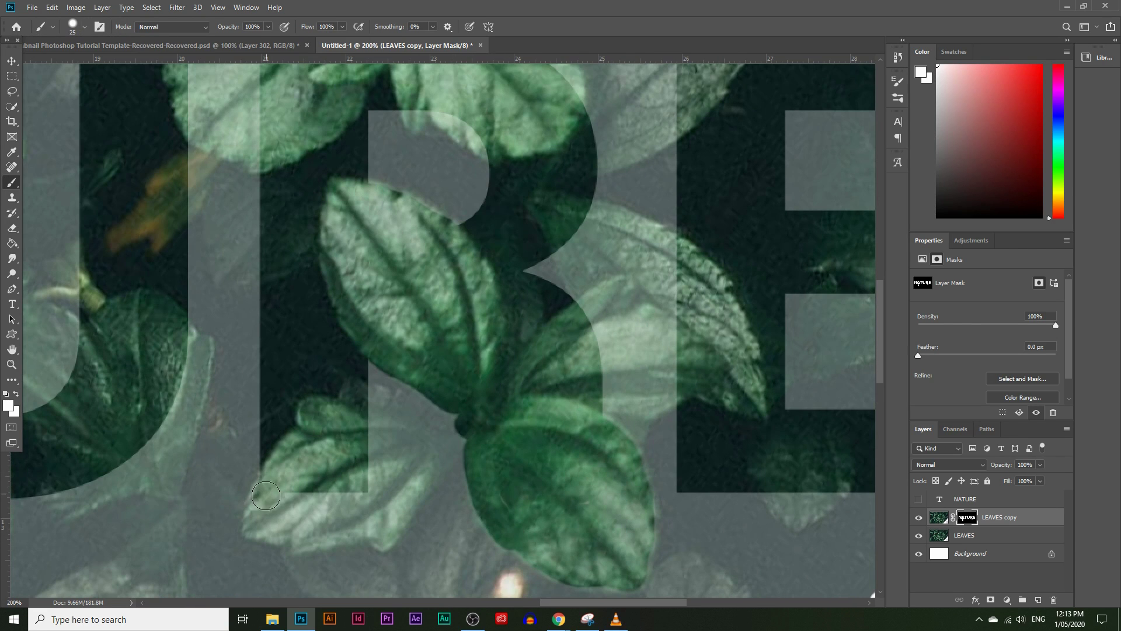
Step: Reveal the lower-left leaf at the foot of the R, and enlarge the brush to 78 px for the plant's centre
key(bracketleft)
key(bracketleft)
drag(421, 491, 369, 408)
mouse_move(369, 432)
mouse_down()
mouse_move(397, 455)
mouse_move(445, 446)
mouse_move(388, 450)
mouse_move(362, 508)
mouse_move(315, 508)
mouse_up()
key(bracketright)
key(bracketright)
click(85, 27)
click(458, 425)
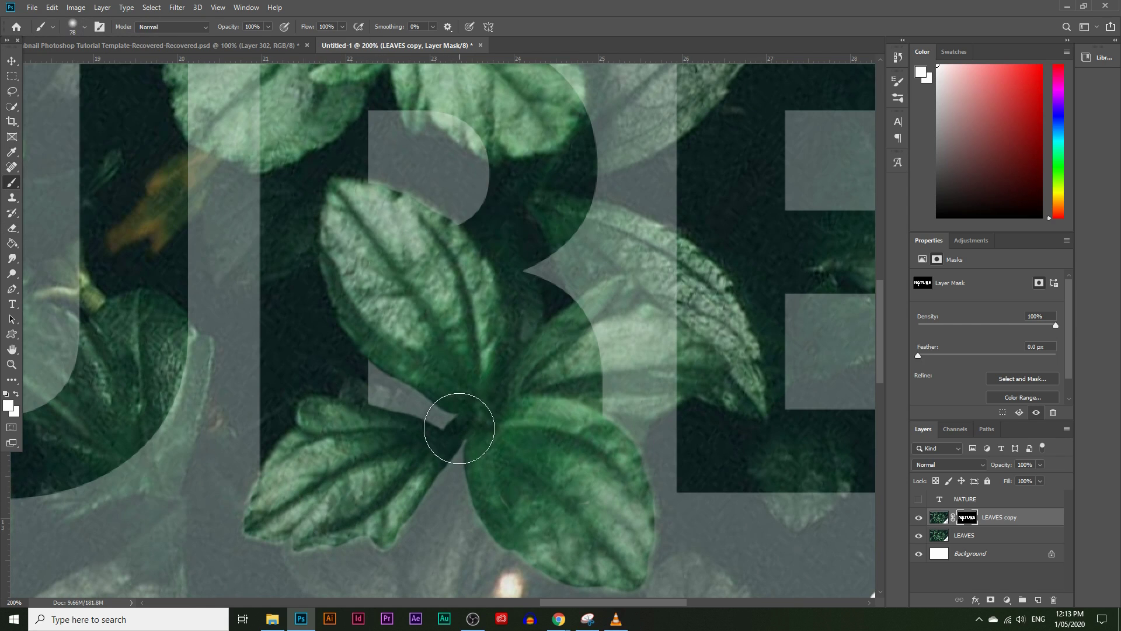
Step: Paint white on the mask over the large leaf crossing the T and the lower leaf between T and U
key(z)
key(ctrl+minus)
key(ctrl+minus)
key(ctrl+minus)
key(ctrl+minus)
click(431, 312)
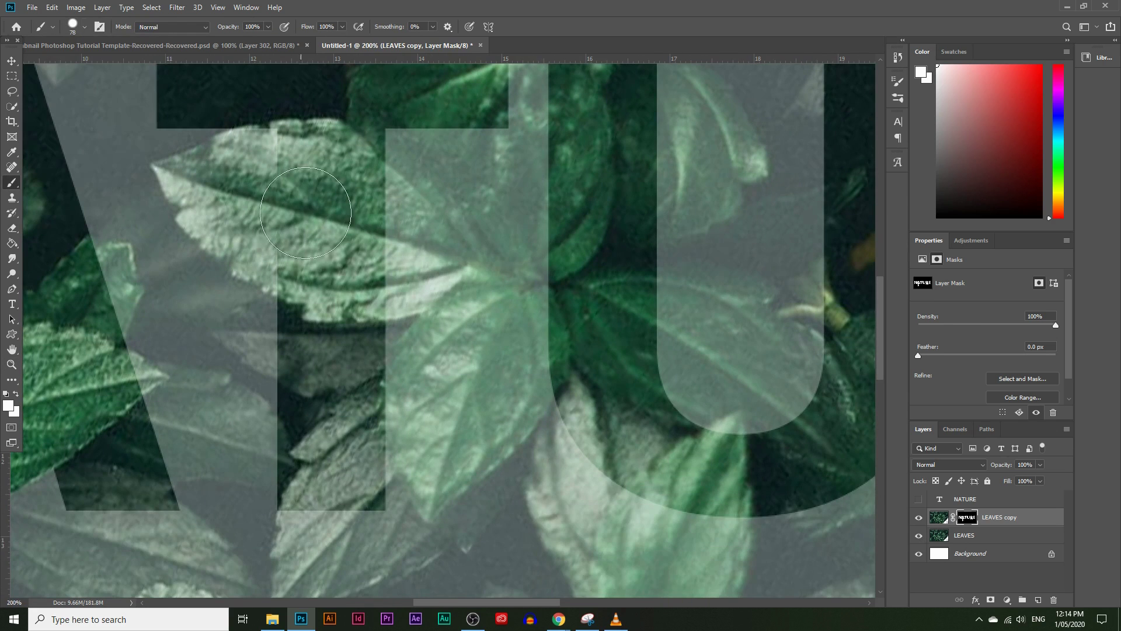
drag(305, 212, 467, 281)
scroll(525, 300, up, 1)
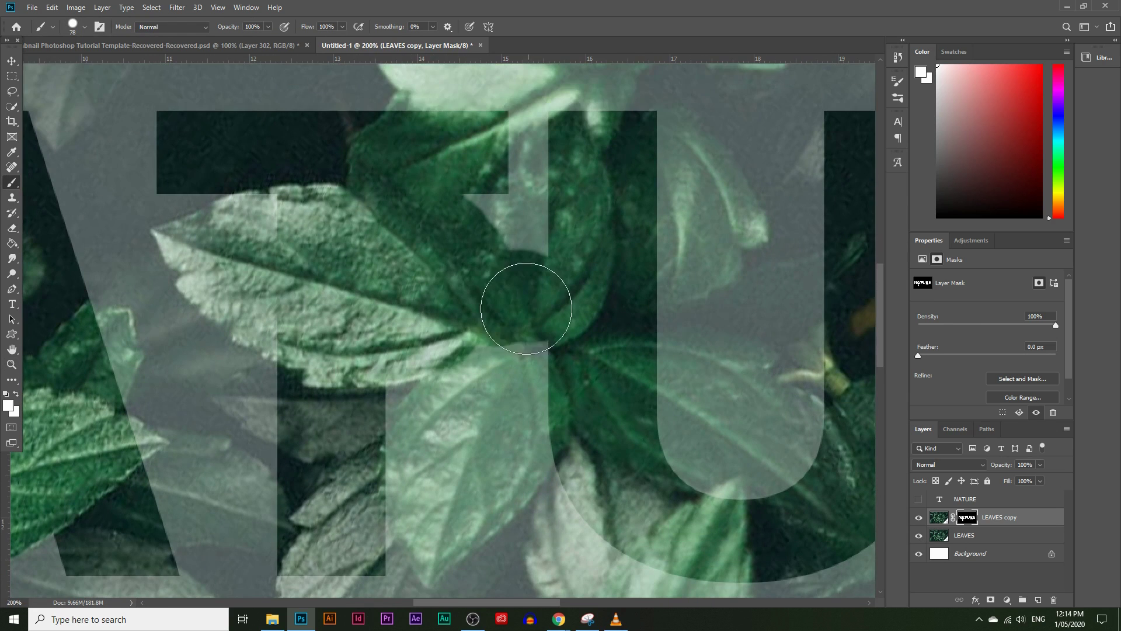
drag(525, 300, 479, 408)
Step: Reduce the brush size and reveal the upright leaf between T and U and the pointed tip of the T's large leaf
key(bracketleft)
key(bracketleft)
key(bracketleft)
mouse_move(525, 233)
mouse_down()
mouse_move(563, 180)
mouse_move(533, 194)
mouse_up()
key(bracketleft)
key(bracketleft)
key(bracketleft)
key(bracketleft)
key(bracketleft)
key(bracketleft)
key(bracketleft)
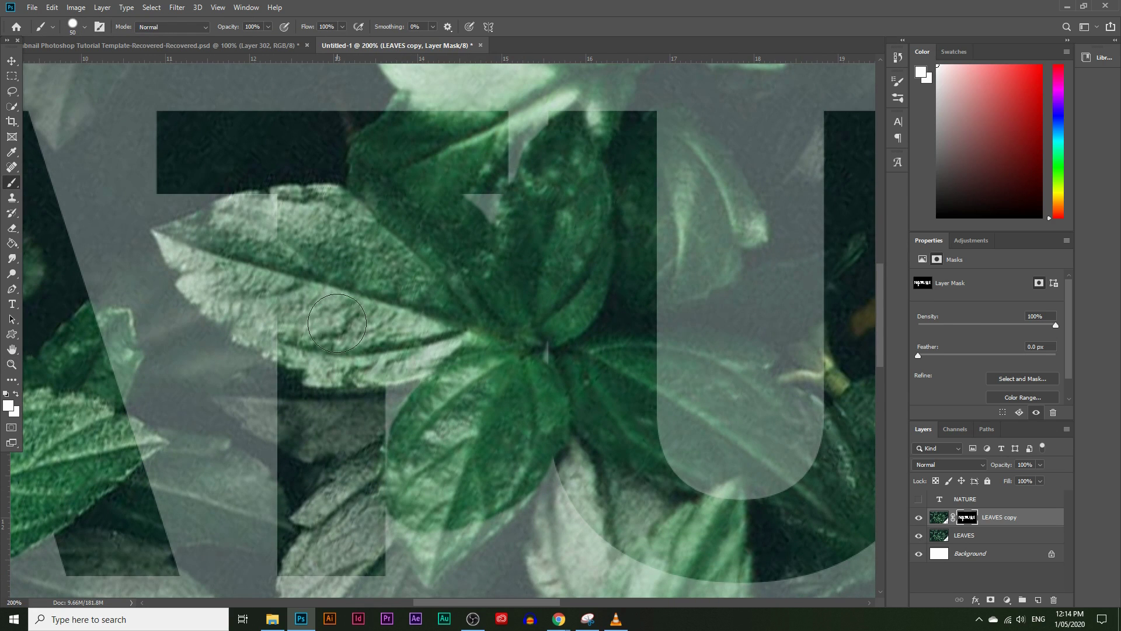
mouse_move(153, 231)
mouse_down()
mouse_move(258, 194)
mouse_move(163, 247)
mouse_move(194, 300)
mouse_move(248, 314)
mouse_move(194, 281)
mouse_move(245, 210)
mouse_move(194, 252)
mouse_up()
Step: Fill in the remaining parts of the lower leaf between T and U on the mask, adjusting the brush size as needed
key(bracketright)
key(bracketright)
key(bracketright)
key(bracketright)
key(bracketright)
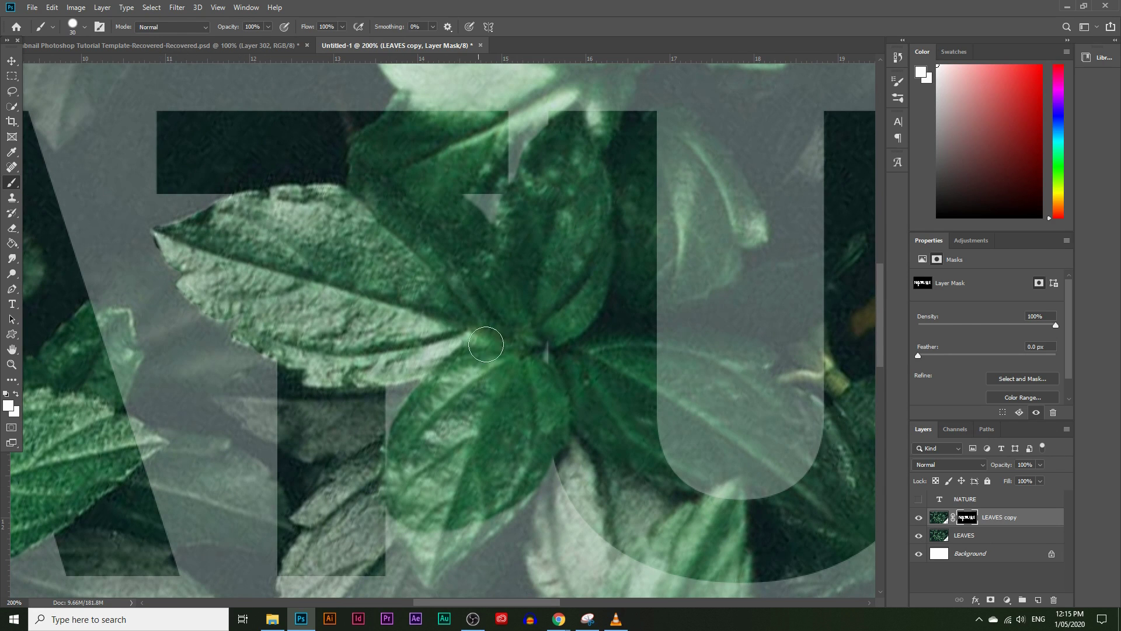
scroll(409, 362, down, 1)
mouse_move(444, 444)
mouse_down()
mouse_move(420, 496)
mouse_move(493, 451)
mouse_up()
key(bracketleft)
key(bracketleft)
key(bracketleft)
Step: Check the whole lettering with the LEAVES layer hidden, and show the layer again
key(z)
key(ctrl+minus)
key(ctrl+minus)
key(ctrl+minus)
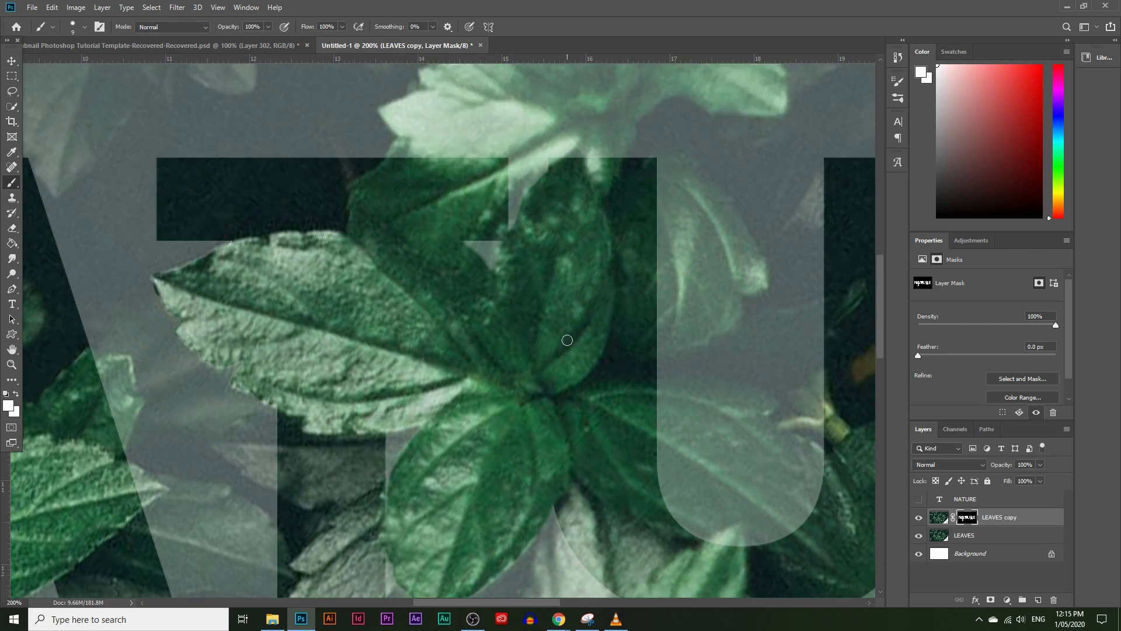
click(918, 534)
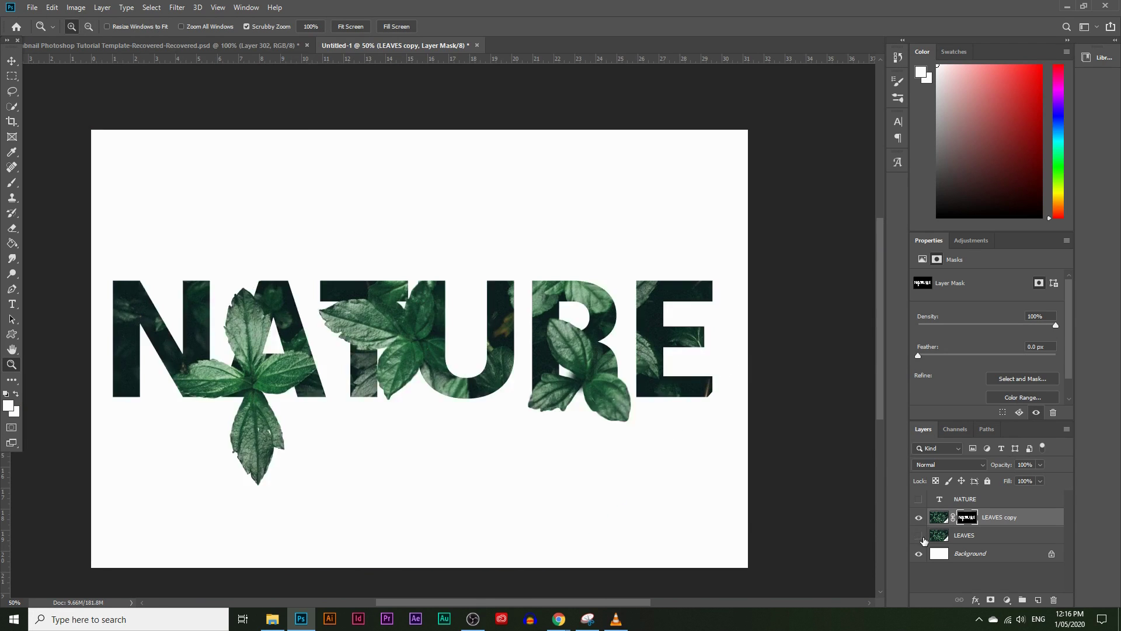
click(919, 535)
Step: Paint white on the mask over the leaf between R and E to complete the plant in front of the R
key(ctrl+plus)
key(ctrl+plus)
key(ctrl+plus)
key(ctrl+plus)
key(b)
drag(575, 257, 409, 385)
scroll(574, 429, down, 1)
mouse_move(574, 430)
mouse_down()
mouse_move(432, 180)
mouse_move(538, 388)
mouse_move(501, 388)
mouse_up()
Step: Hide the LEAVES layer and examine the leaf-filled NATURE lettering on the white background
key(z)
key(ctrl+minus)
key(ctrl+minus)
key(ctrl+minus)
key(ctrl+minus)
click(918, 535)
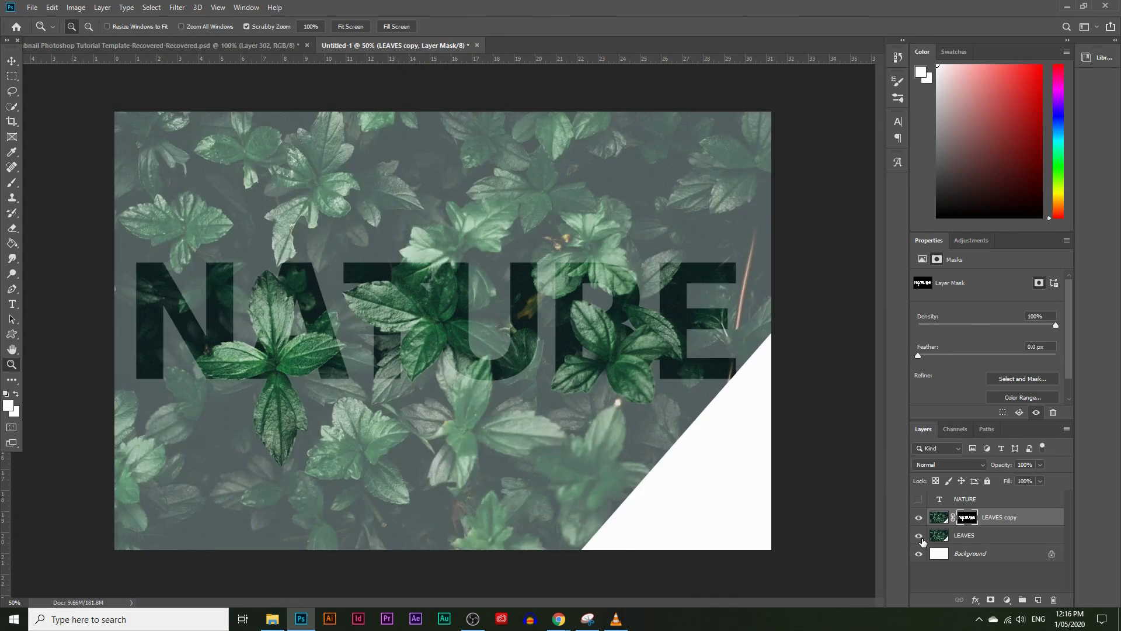
click(456, 278)
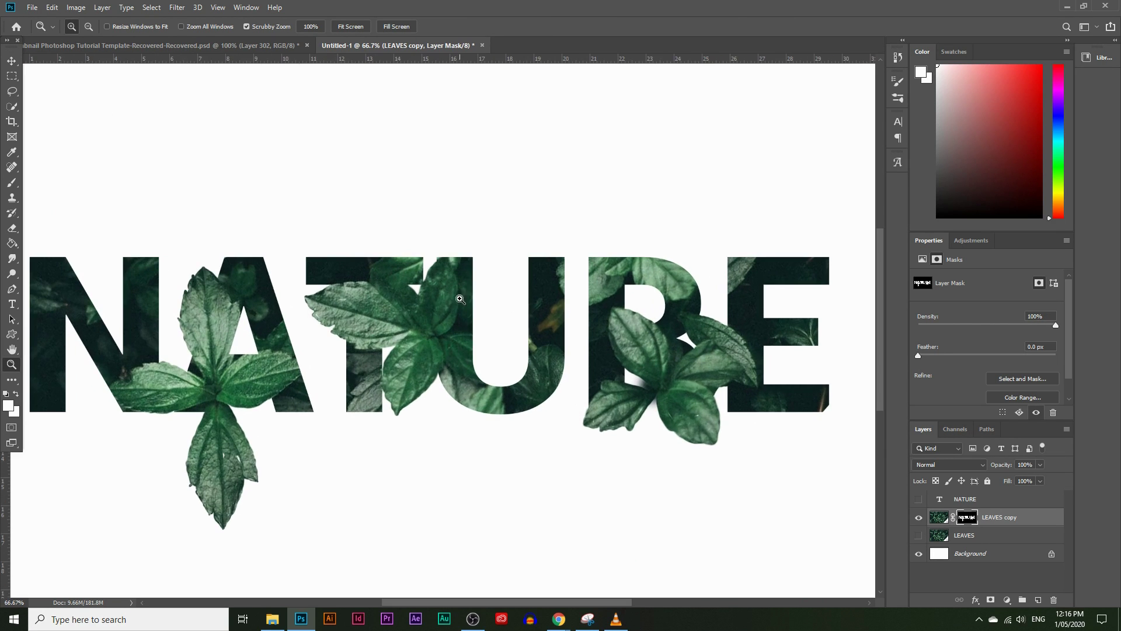
alt+click(571, 349)
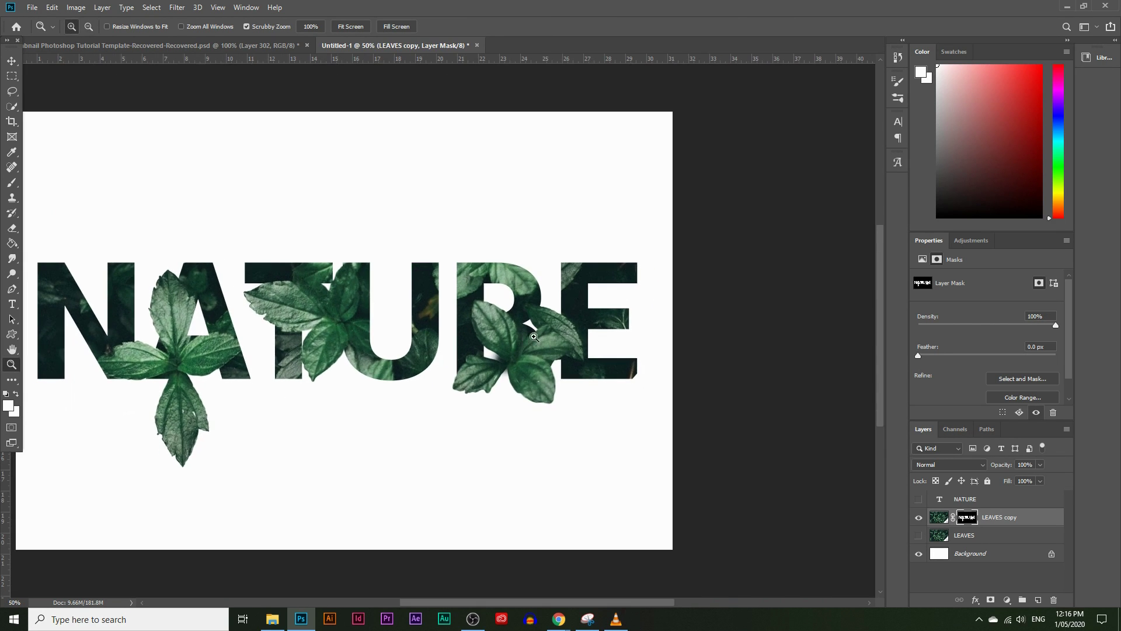
alt+click(385, 301)
click(384, 312)
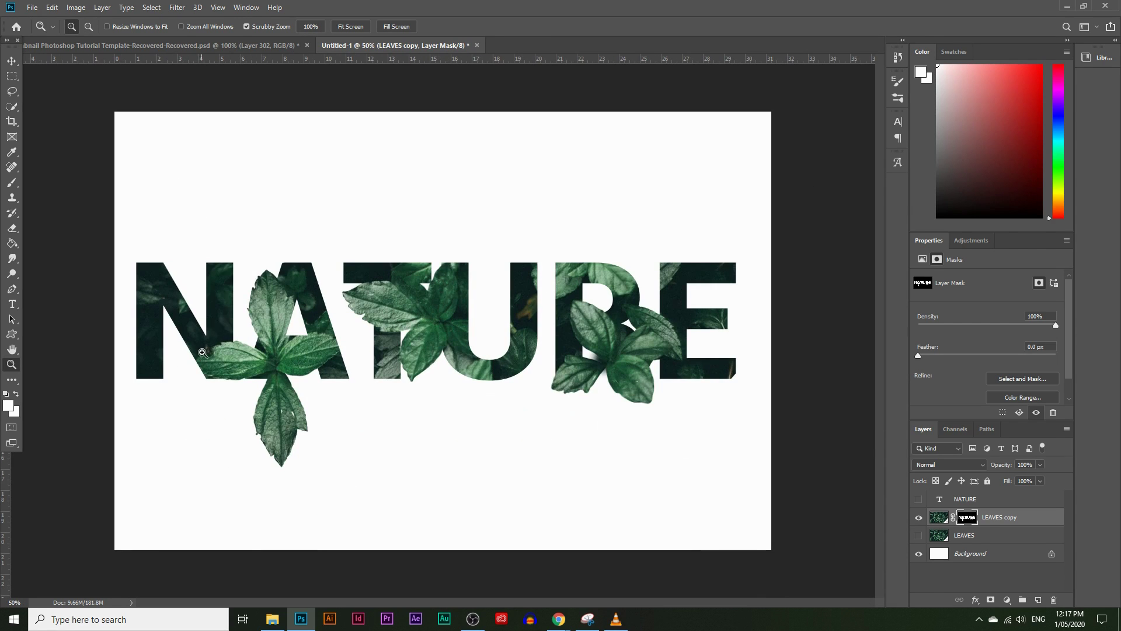
click(418, 266)
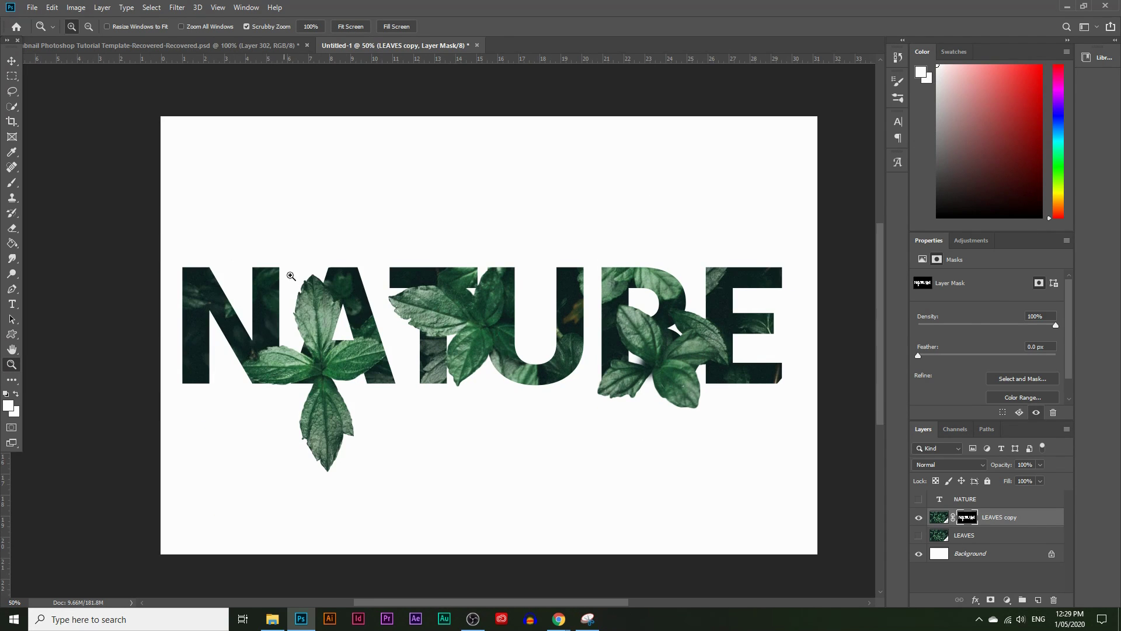
Step: Add a new layer directly above Background and name it "grey background"
click(981, 554)
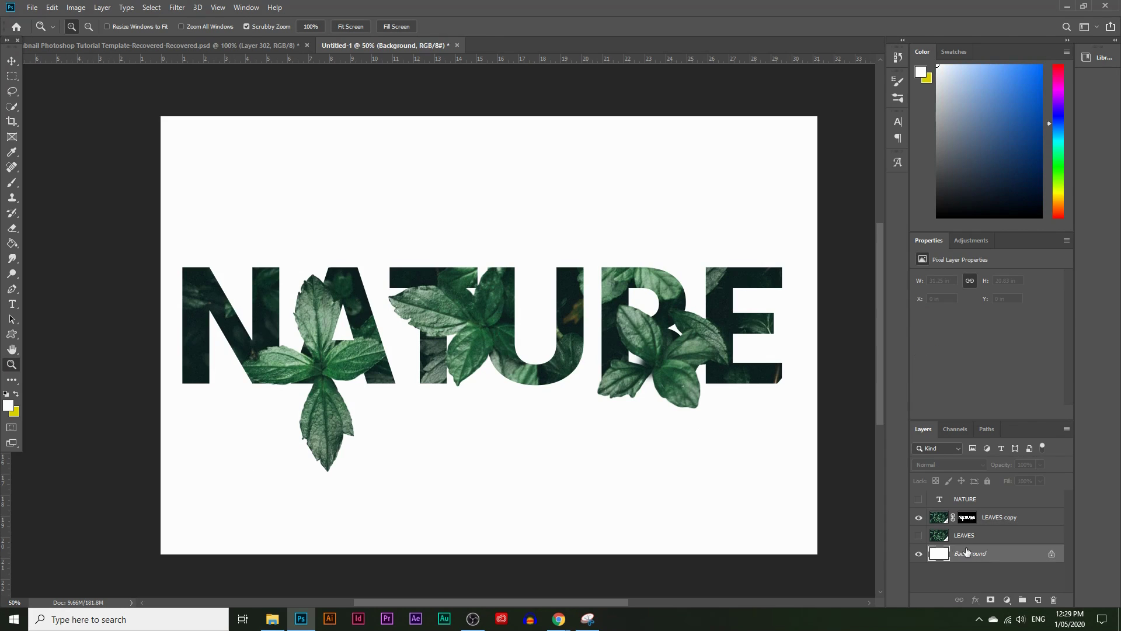
click(1037, 599)
double_click(971, 554)
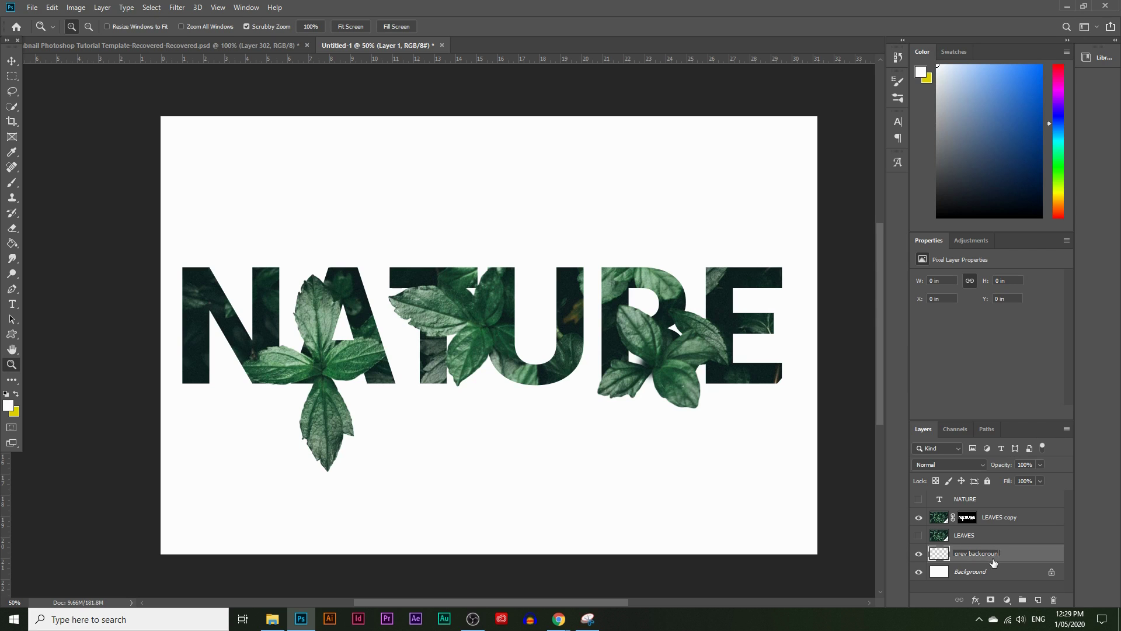
text(grey background)
key(Return)
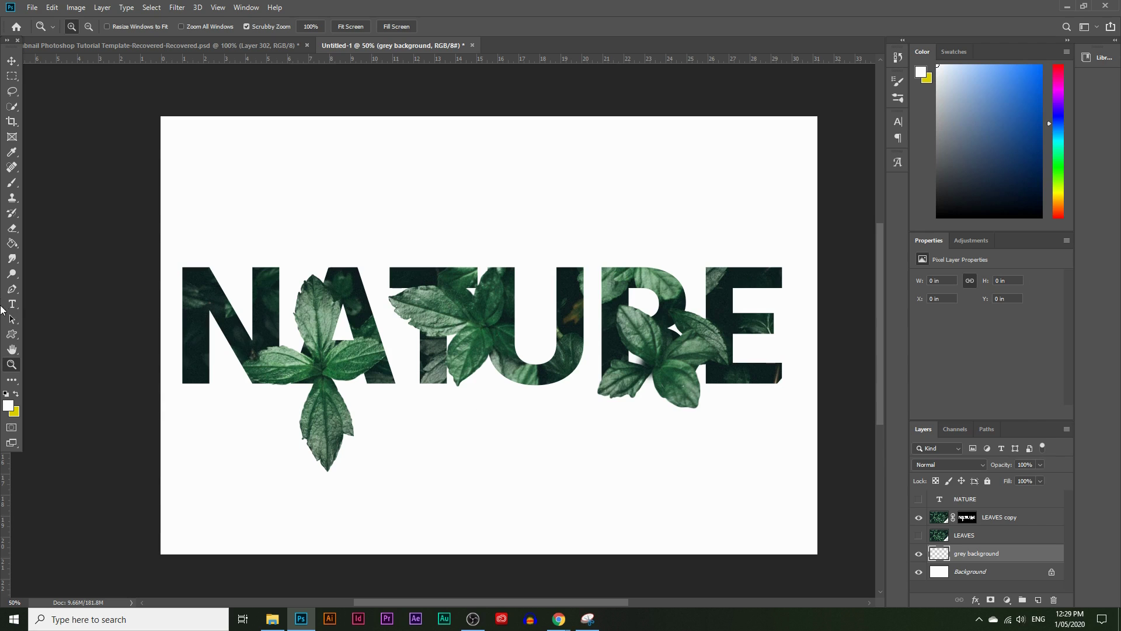
Step: Set the foreground colour to light grey #d1d1d1 and fill the grey background layer with the Paint Bucket
click(8, 405)
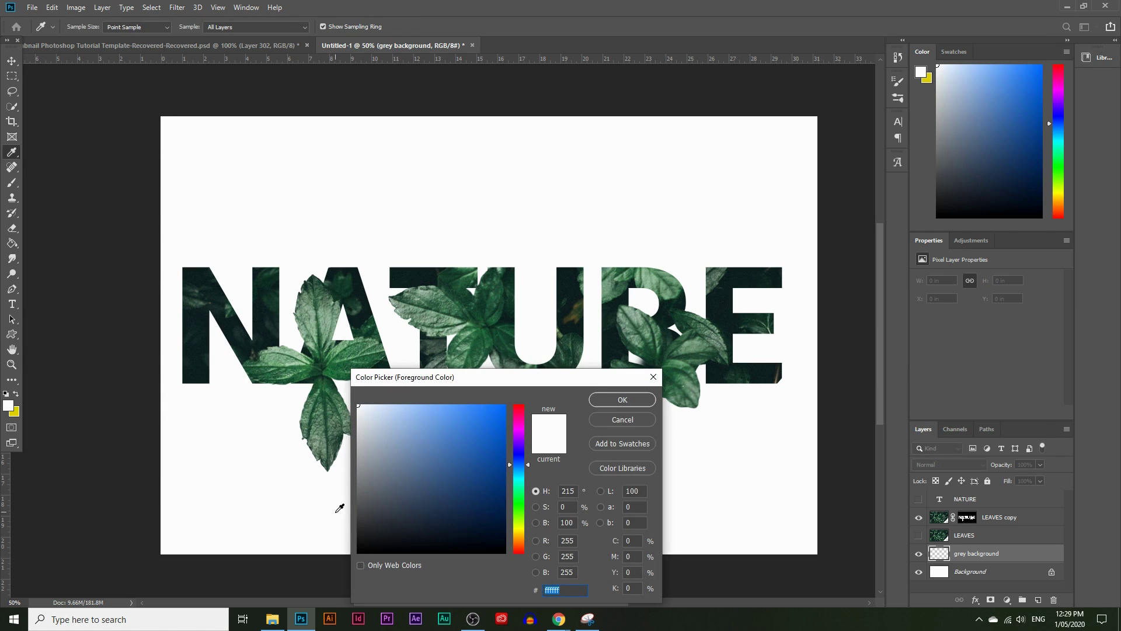
drag(374, 502, 342, 434)
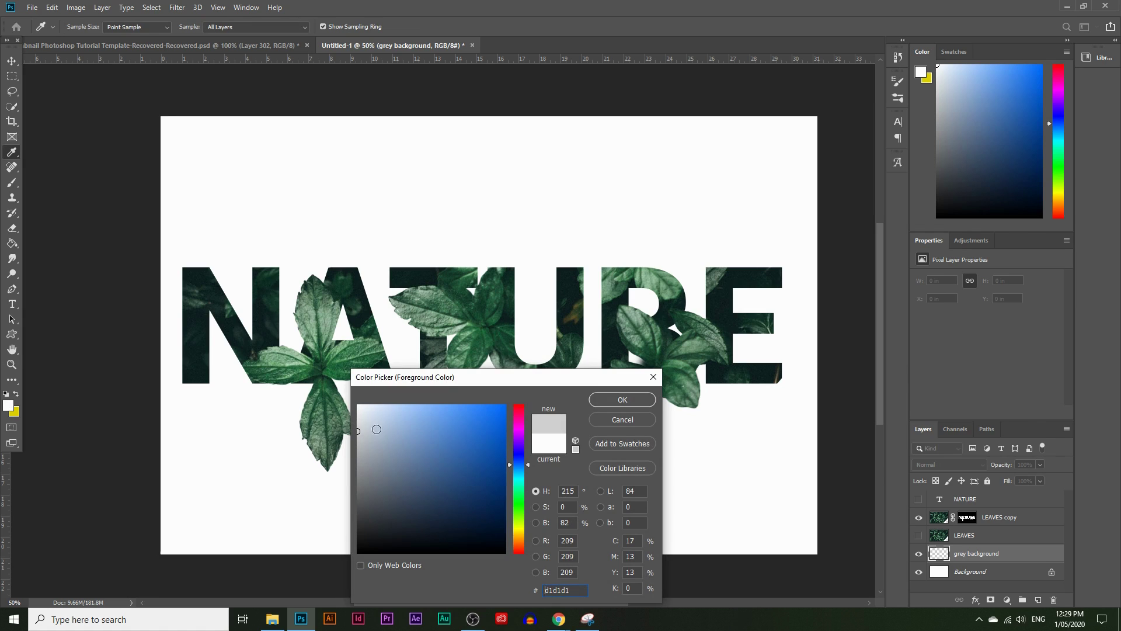
click(646, 403)
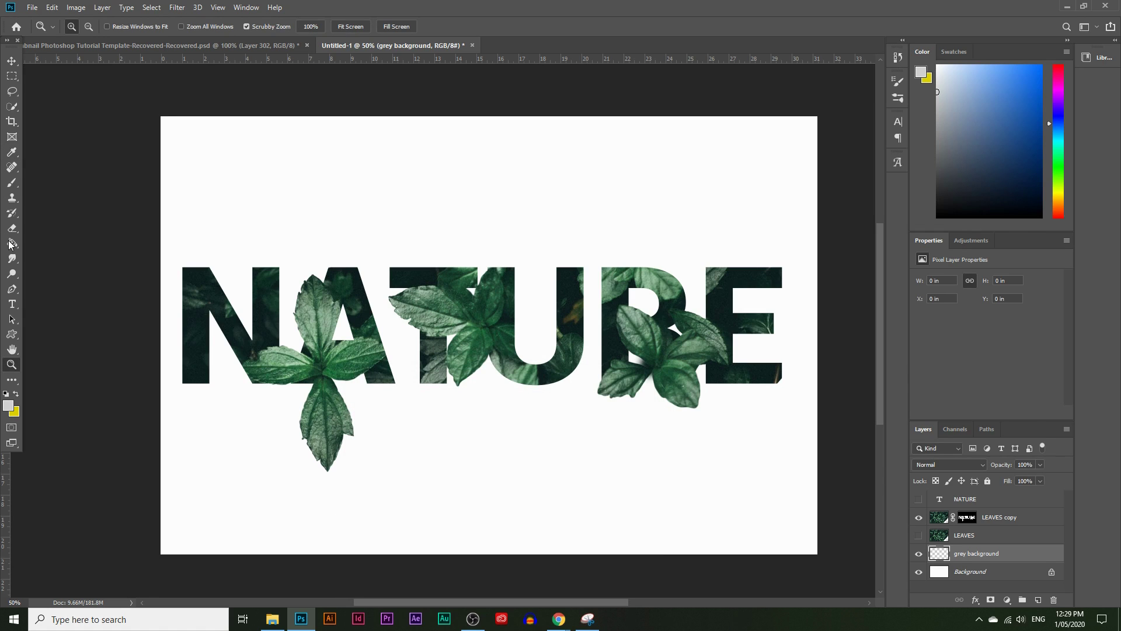
click(11, 244)
click(354, 225)
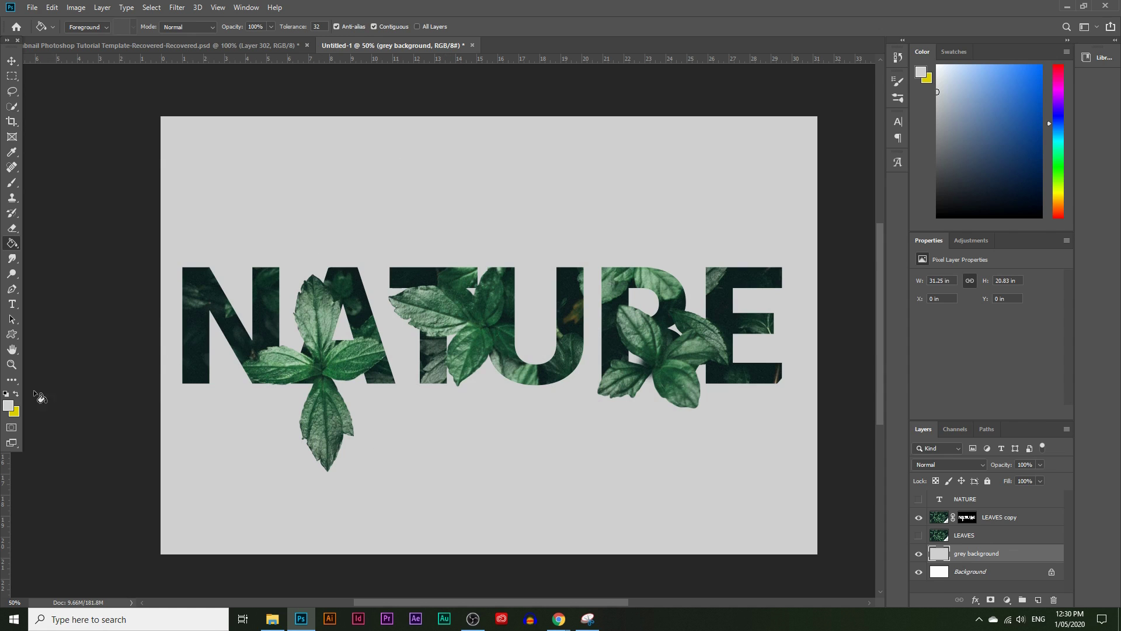
Step: Choose a darker neutral grey, about #bababa, as the foreground colour and refill the grey background layer
click(9, 405)
drag(359, 447, 347, 445)
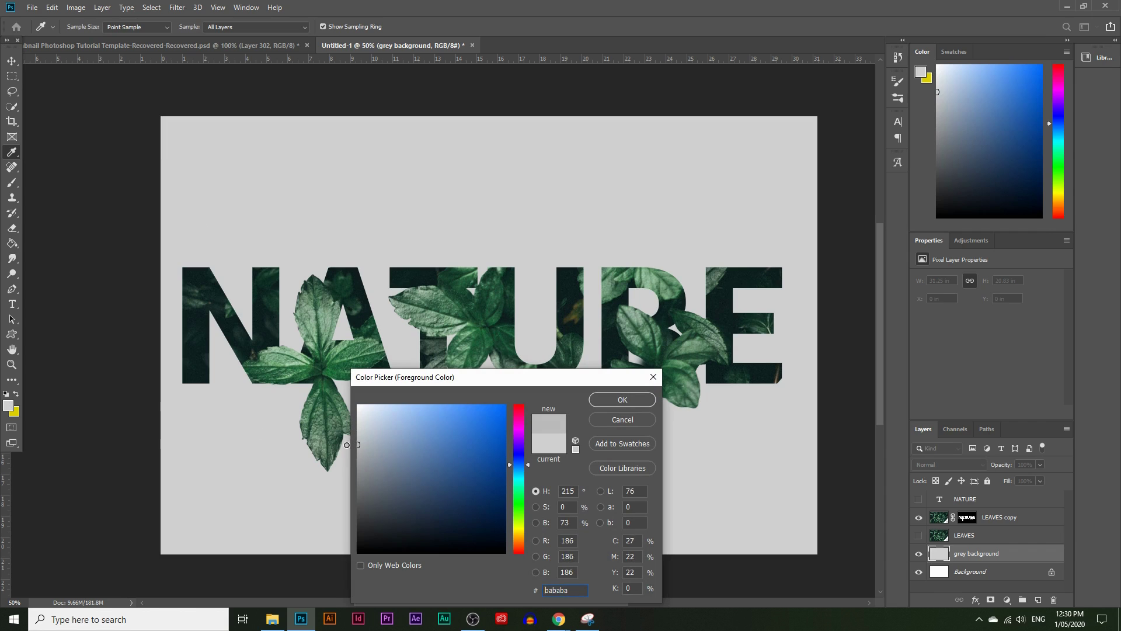
click(652, 403)
click(581, 174)
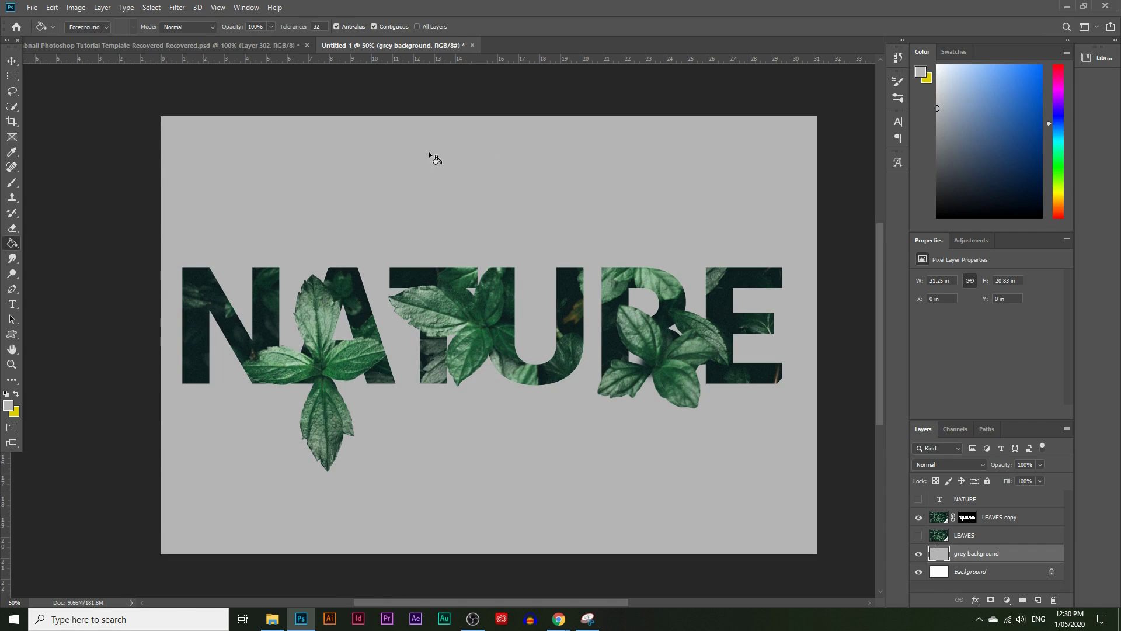
Step: Load the outline of the NATURE text layer as a selection and hide the text layer
click(959, 501)
click(919, 499)
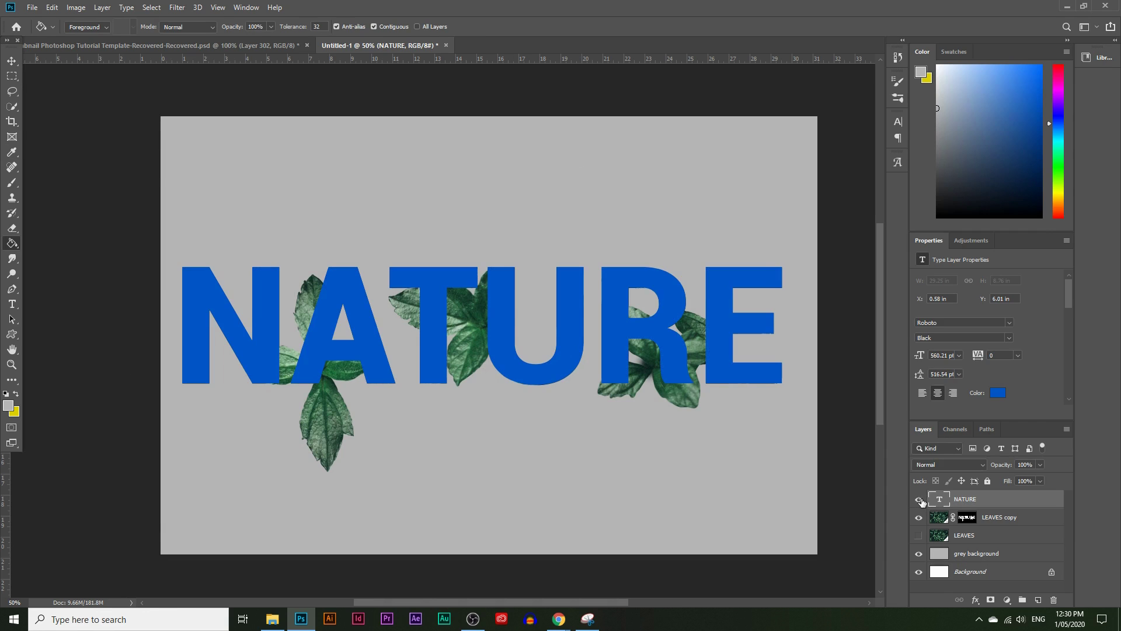
click(920, 500)
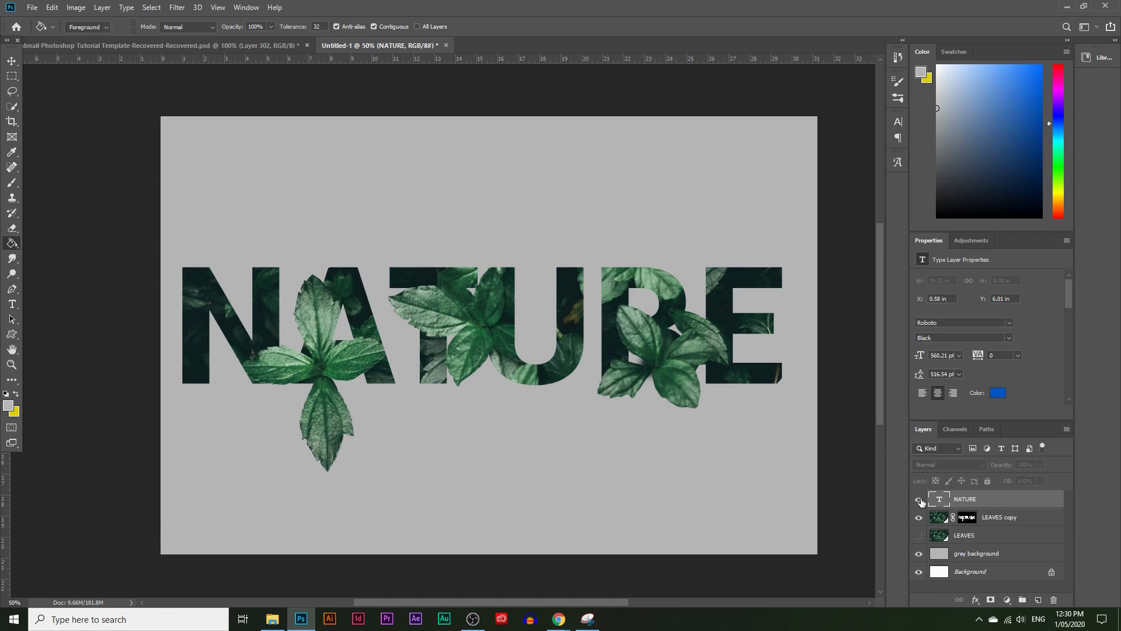
click(919, 500)
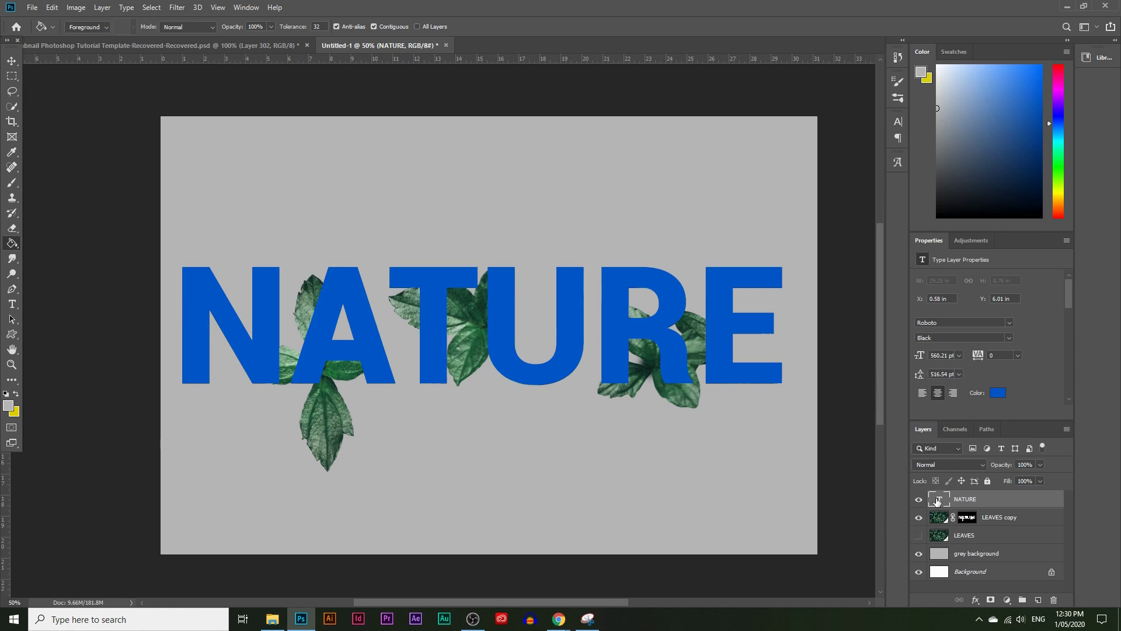
drag(938, 502, 938, 503)
ctrl+click(939, 500)
click(919, 499)
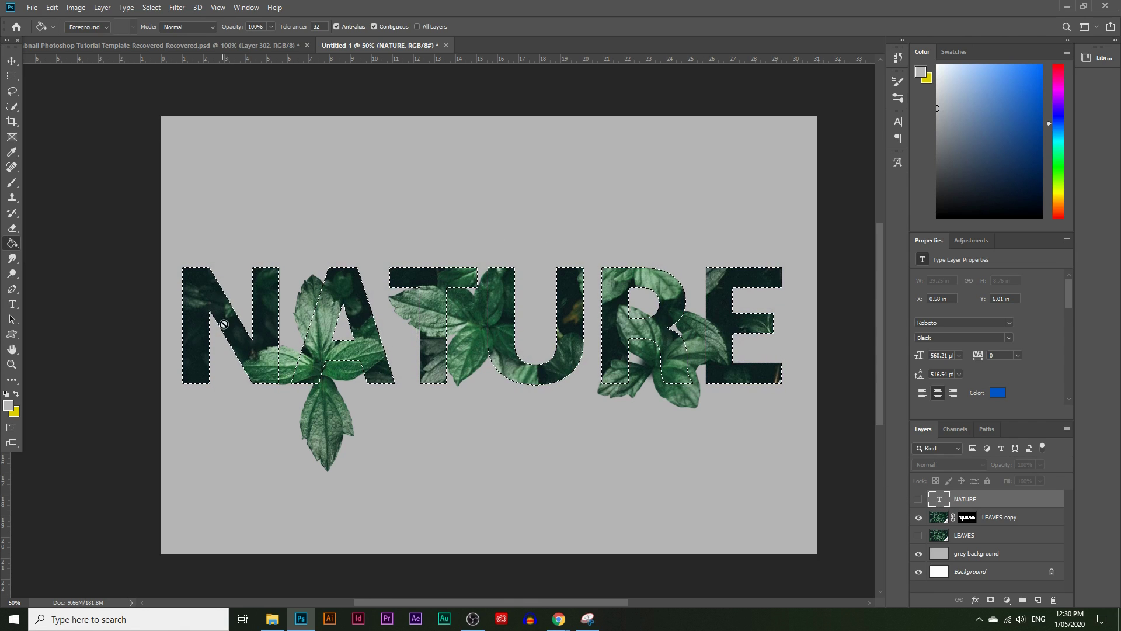
Step: Add a new layer directly above the grey background layer and name it "white outline"
click(993, 553)
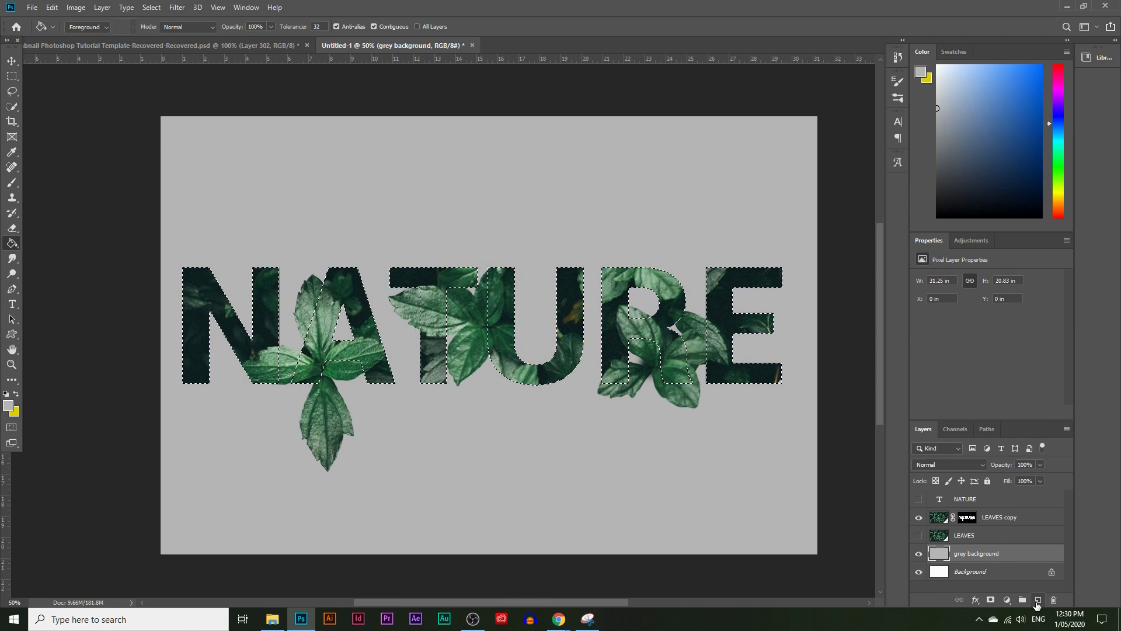
click(1038, 599)
double_click(968, 559)
text(white)
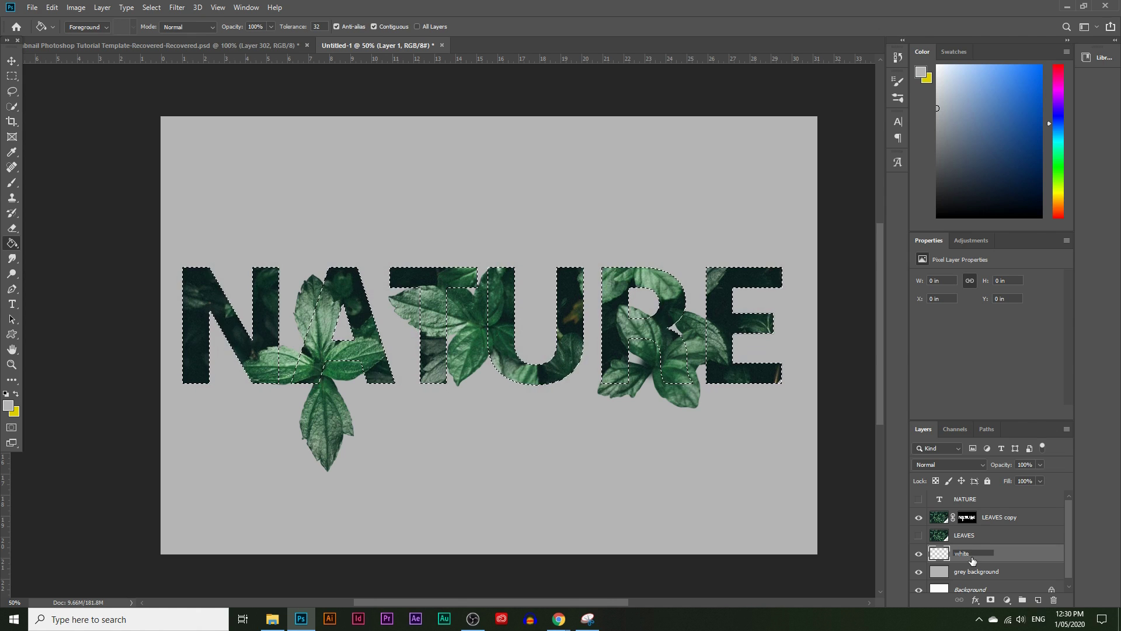
text( outline)
key(Return)
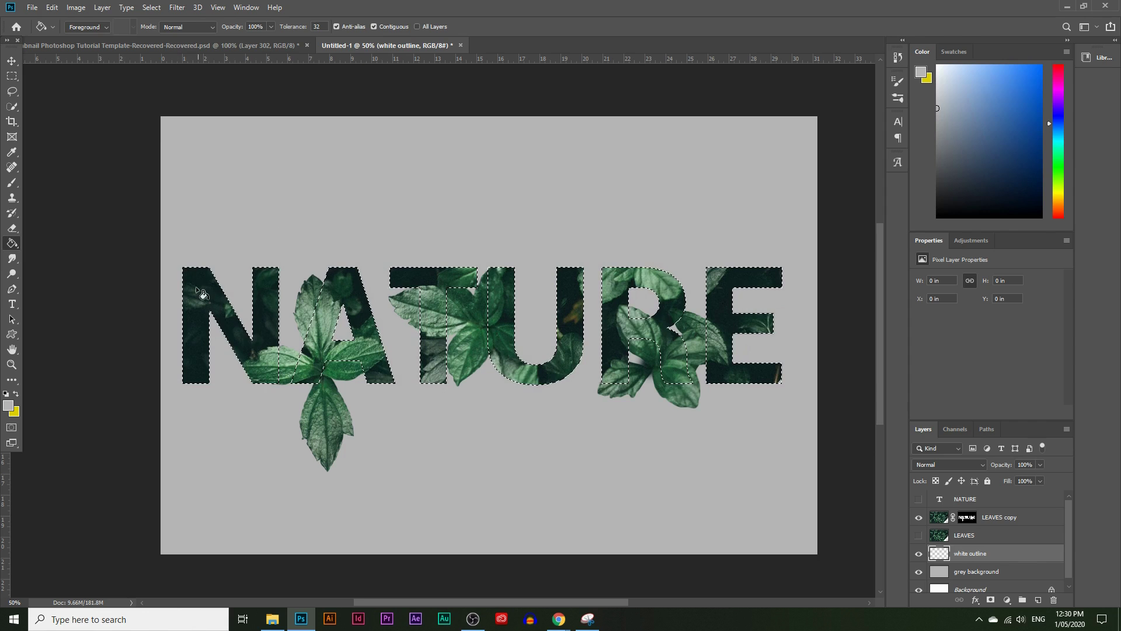
Step: Expand the NATURE letter selection by 6 pixels
click(151, 7)
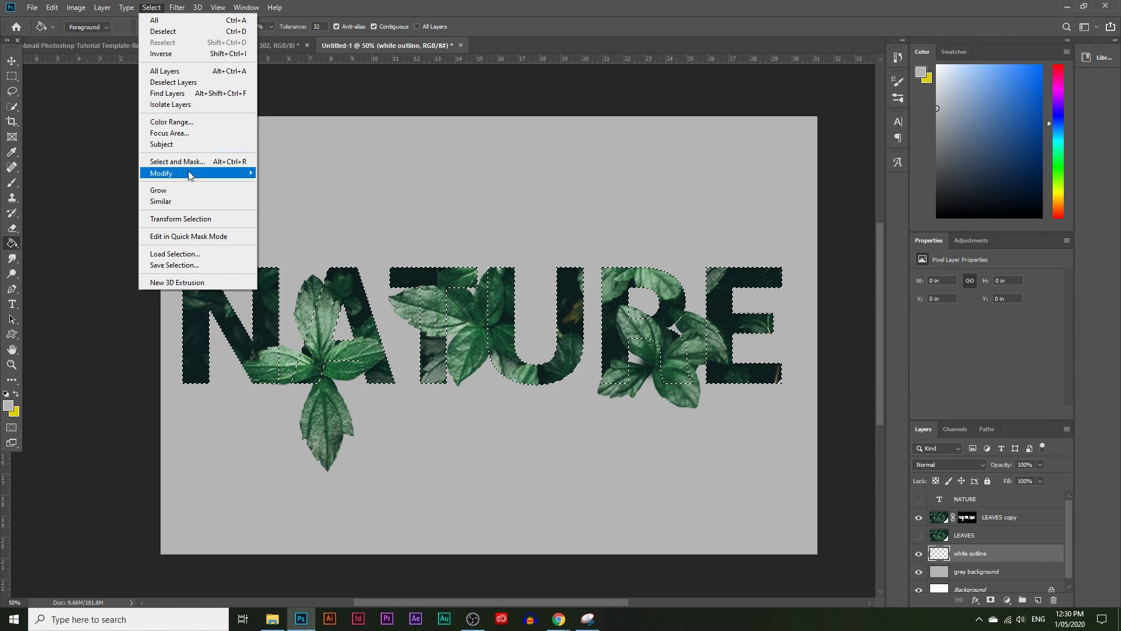
mouse_move(193, 174)
click(300, 195)
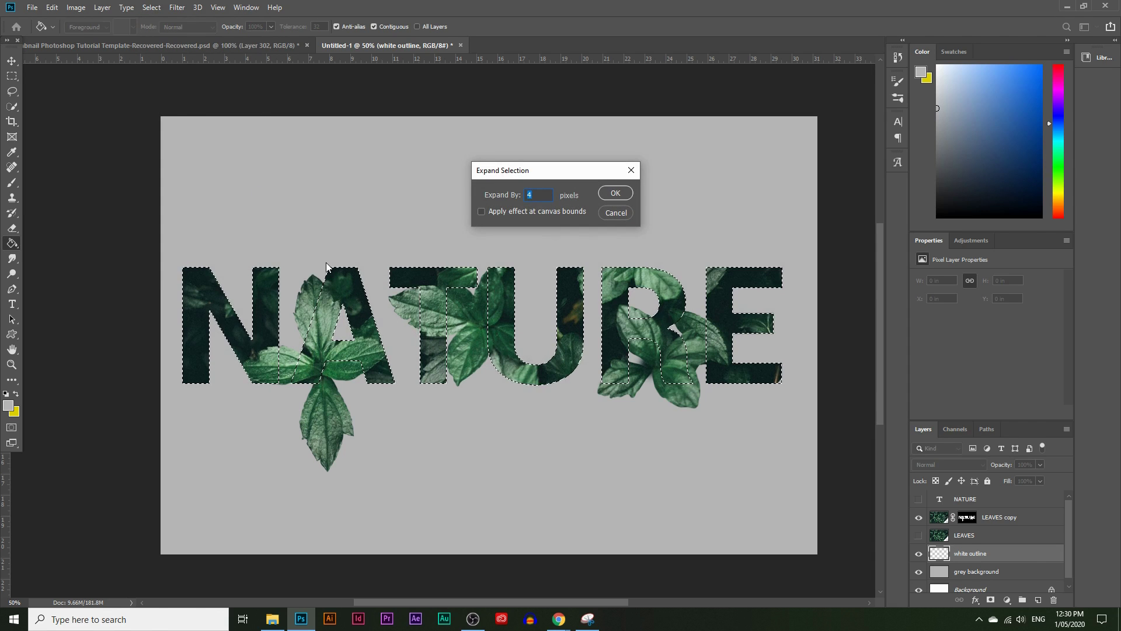
text(6)
click(615, 193)
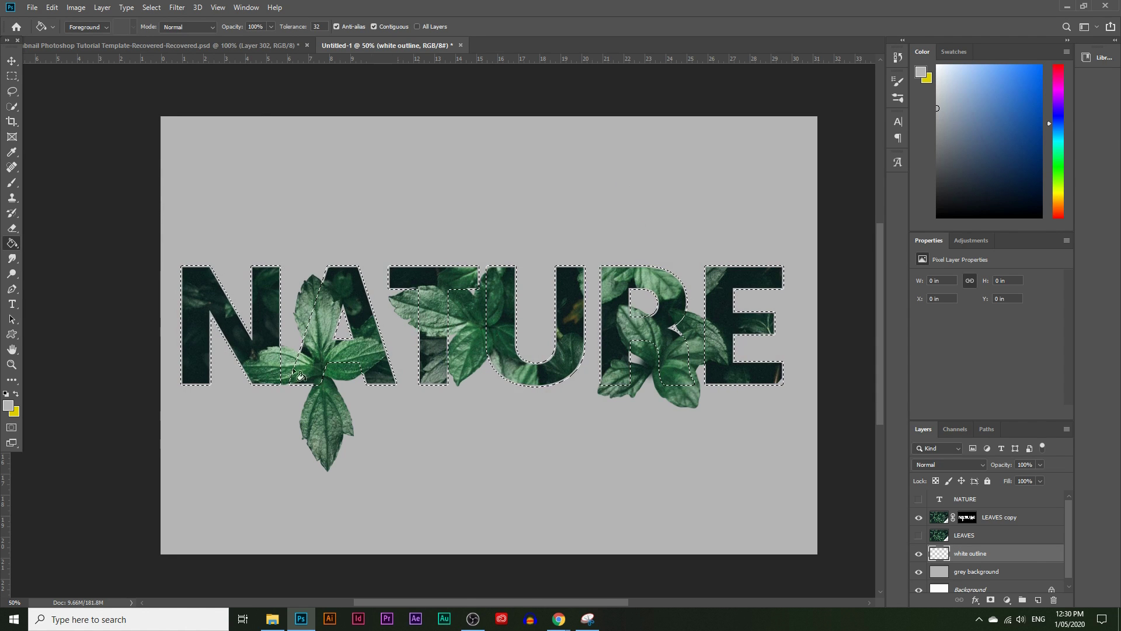
Step: Check the selection margin around the letter N up close and expand the selection by a further 6 pixels
key(z)
click(251, 313)
click(187, 312)
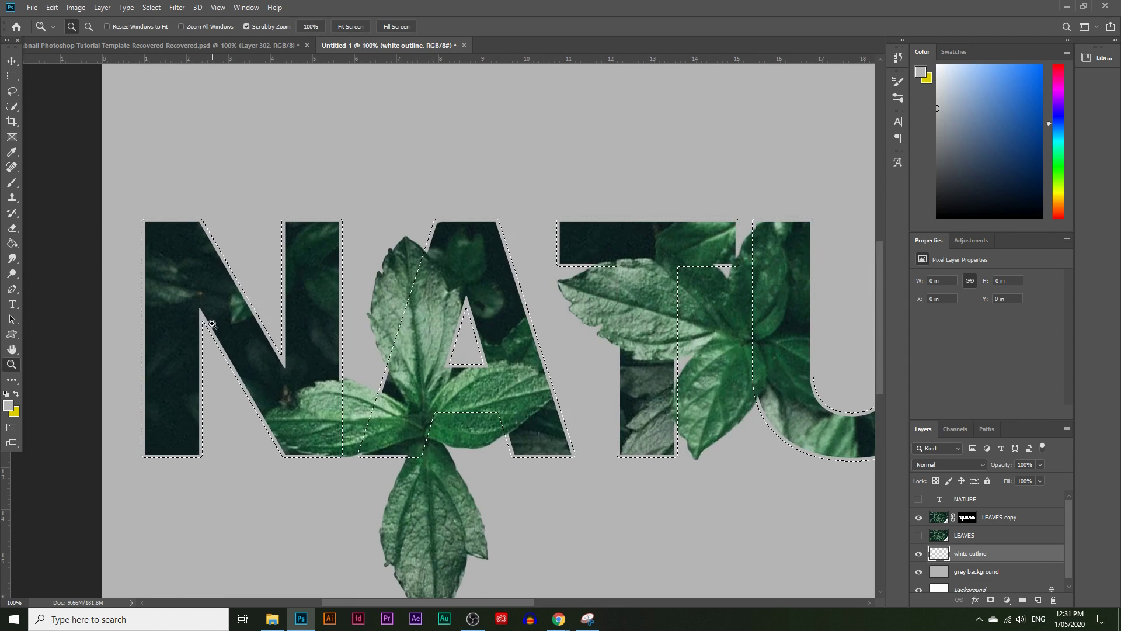
click(193, 275)
click(193, 276)
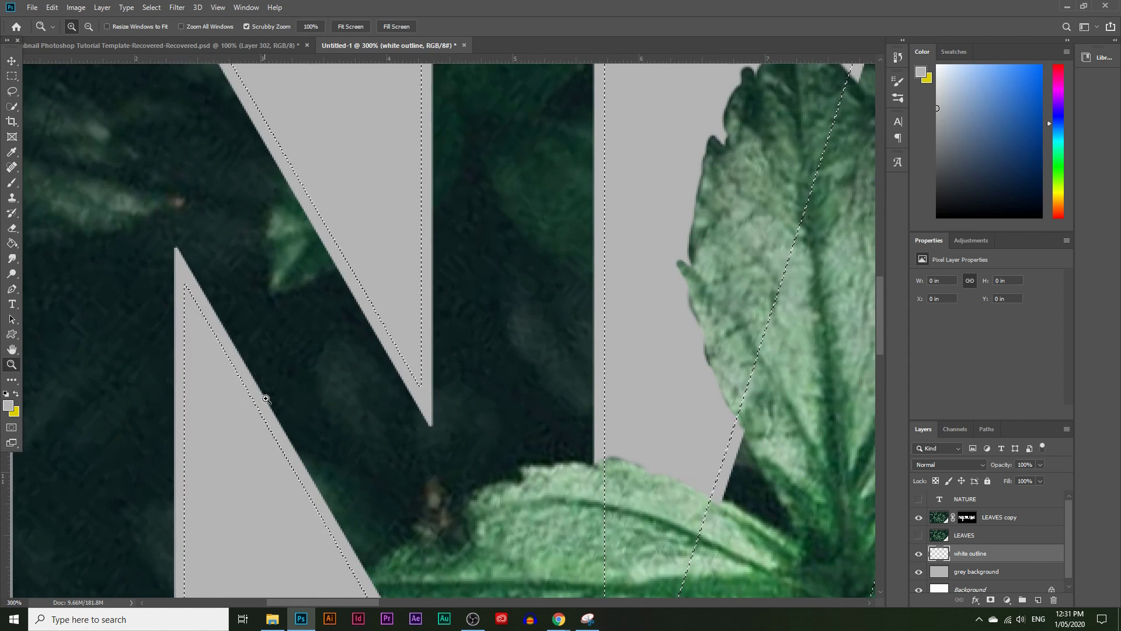
alt+click(411, 372)
alt+click(704, 412)
alt+click(705, 411)
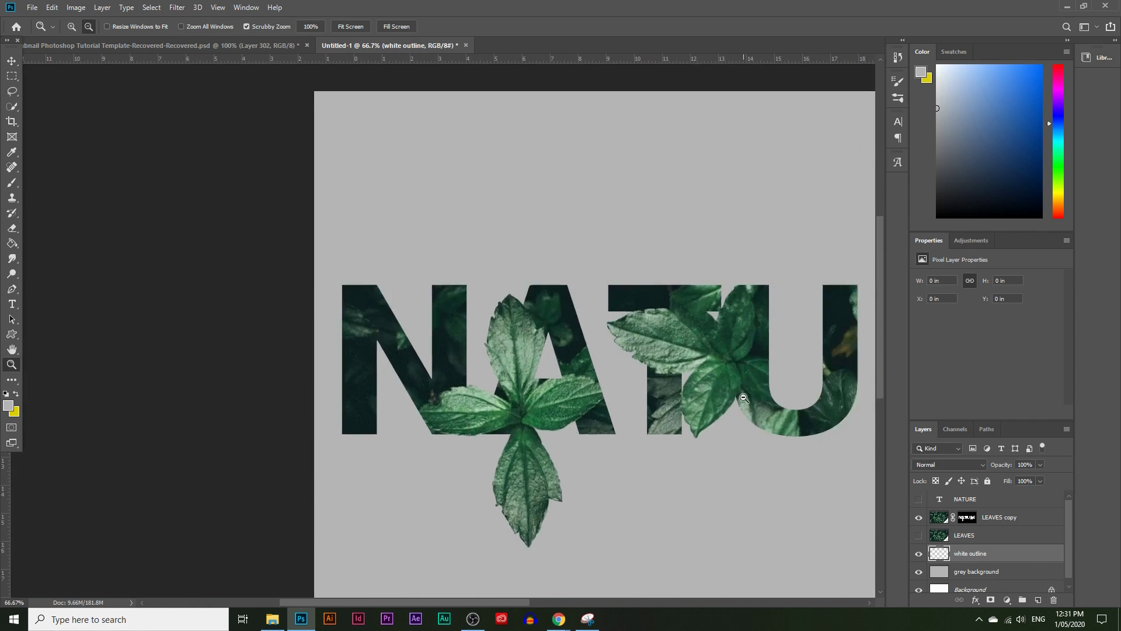
alt+click(704, 412)
click(152, 7)
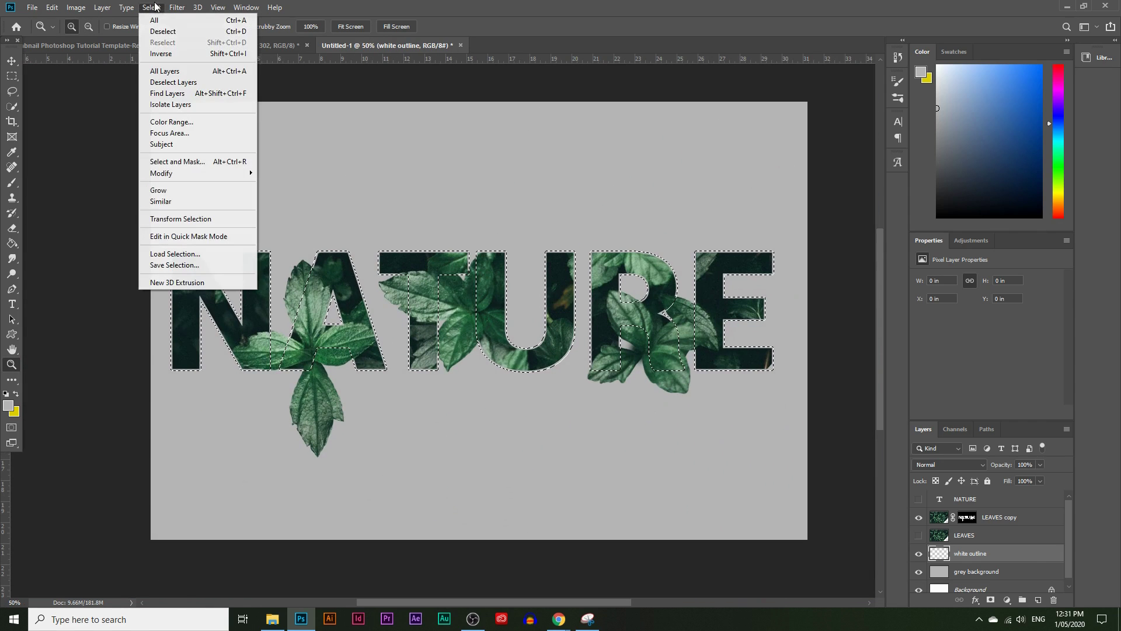
mouse_move(184, 171)
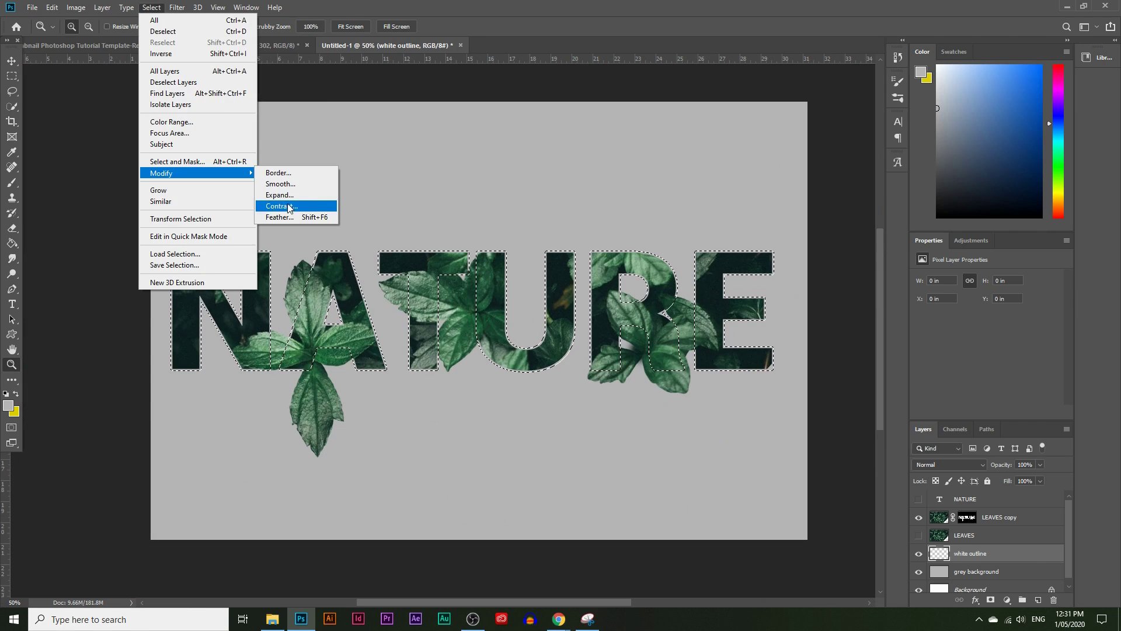
click(291, 194)
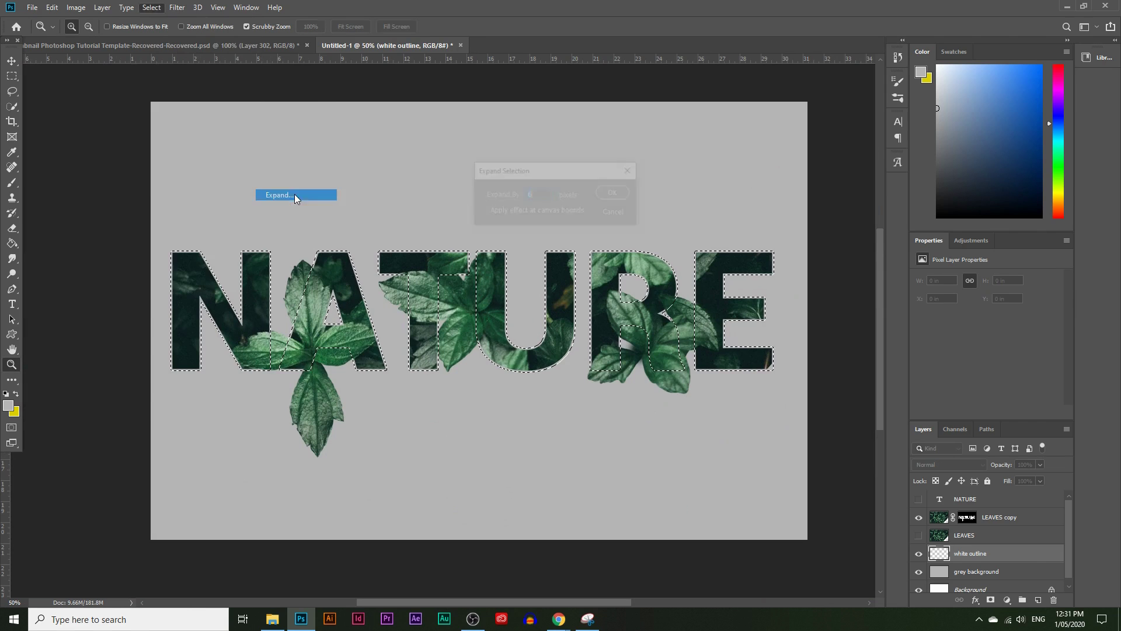
click(614, 193)
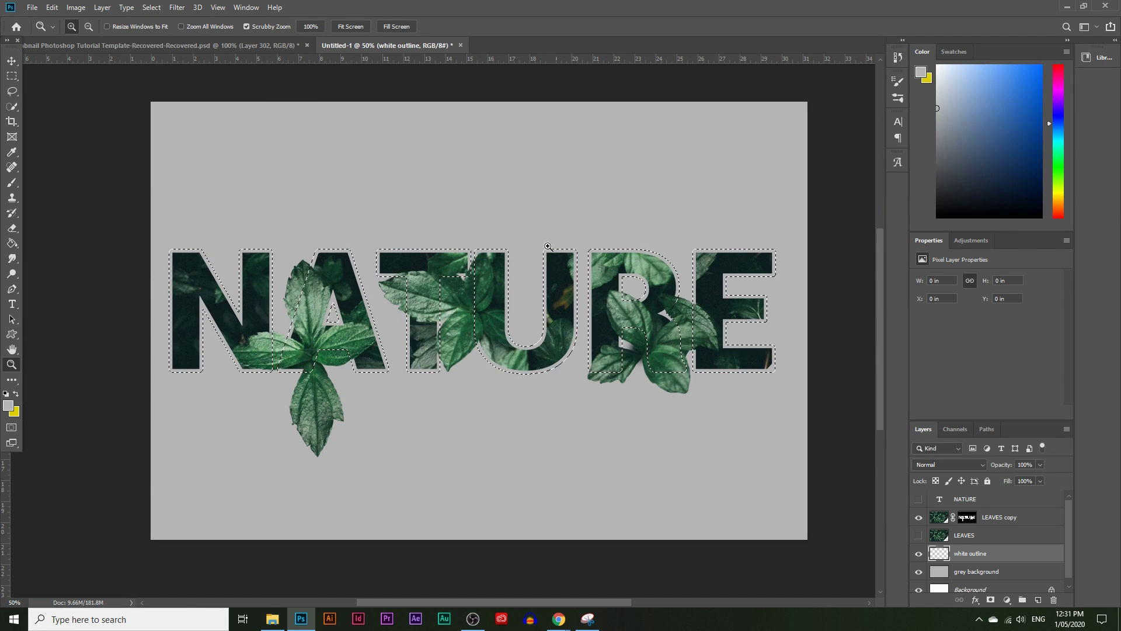
click(300, 262)
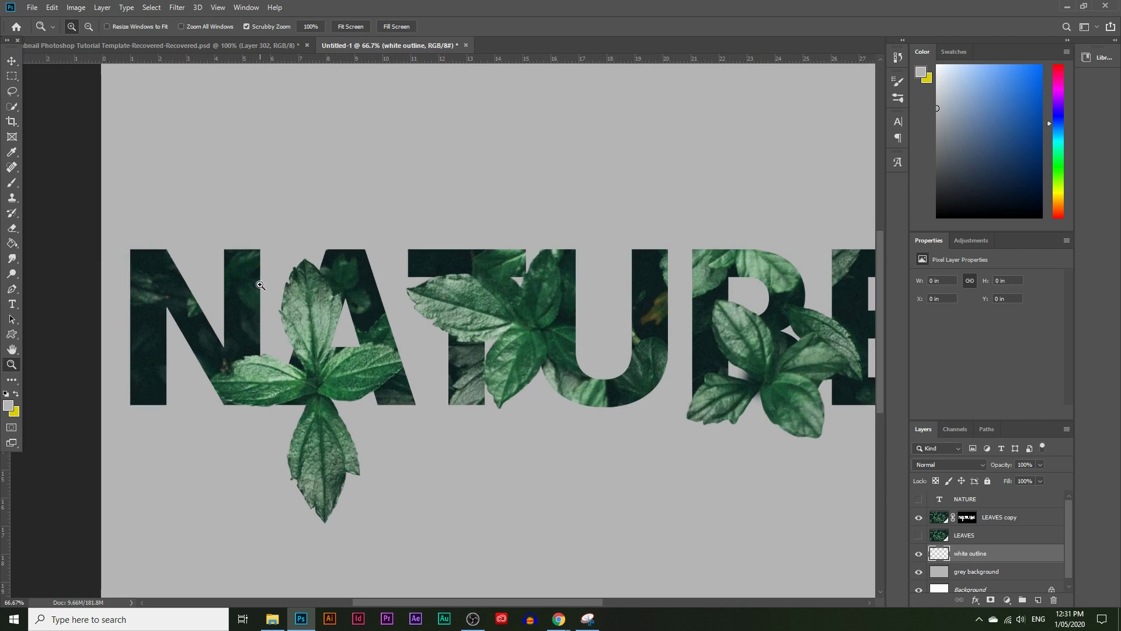
click(257, 281)
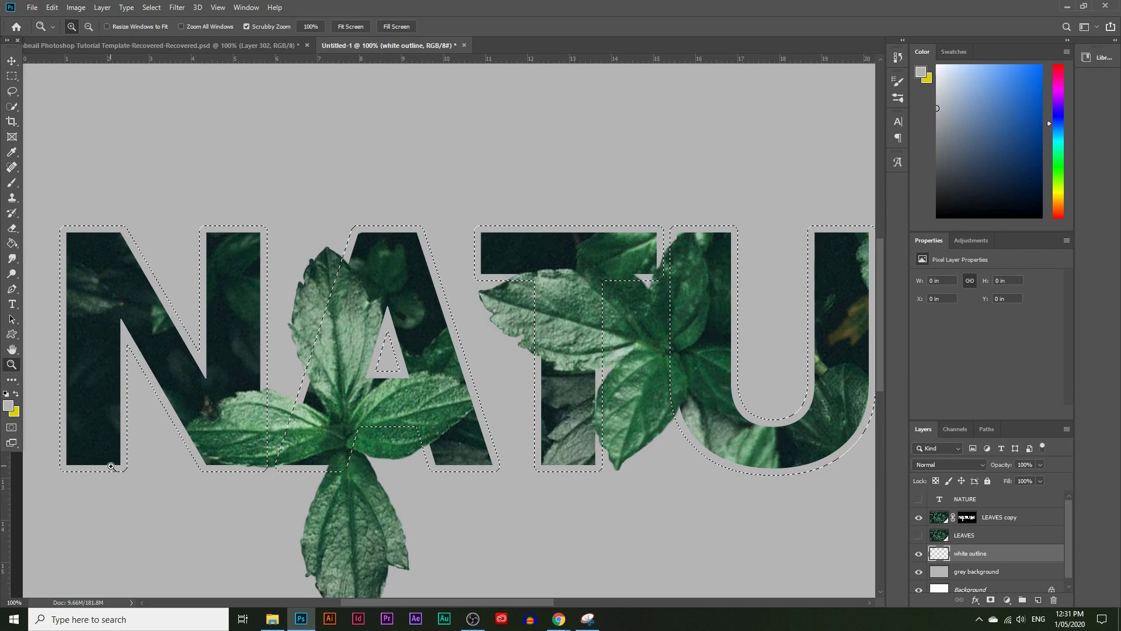
Step: Set the foreground colour to pure white #ffffff for the Paint Bucket
click(12, 247)
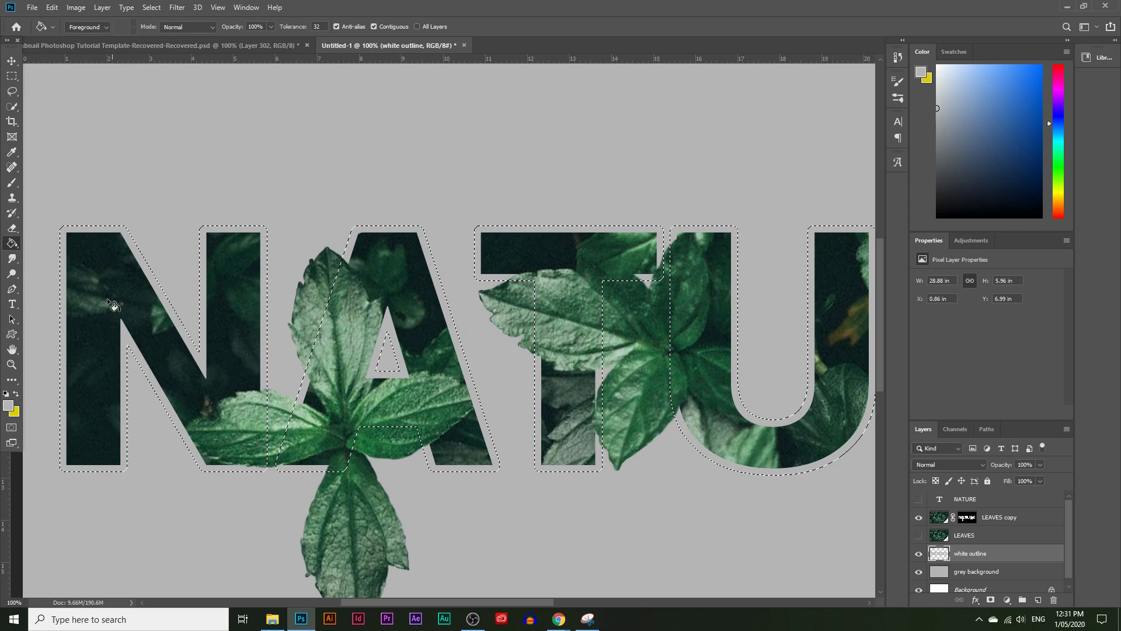
click(8, 407)
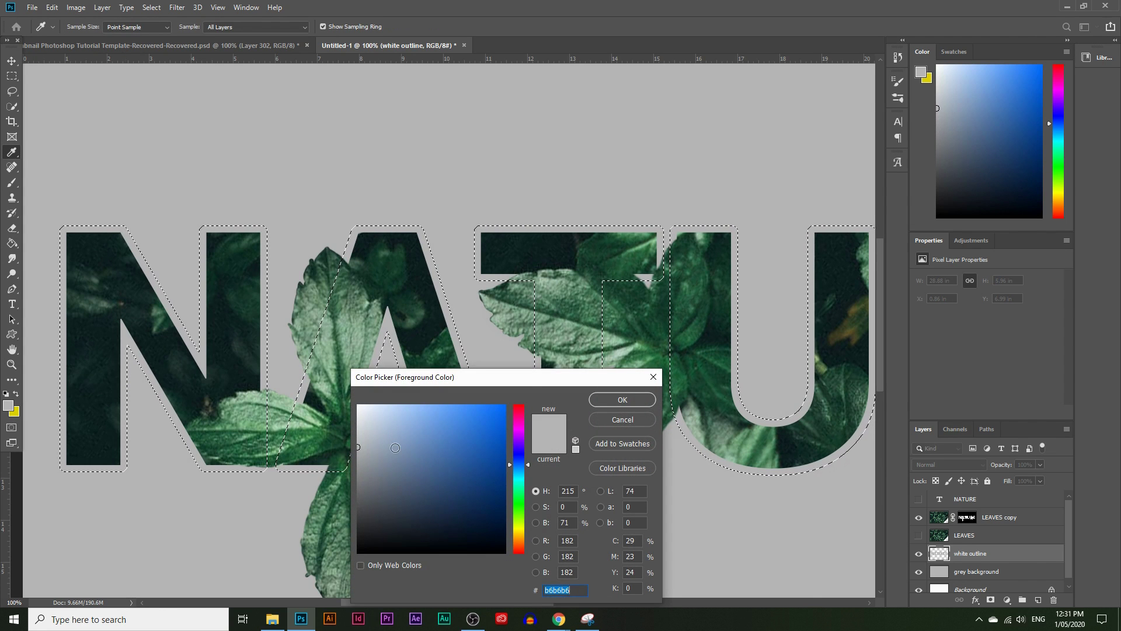
click(358, 406)
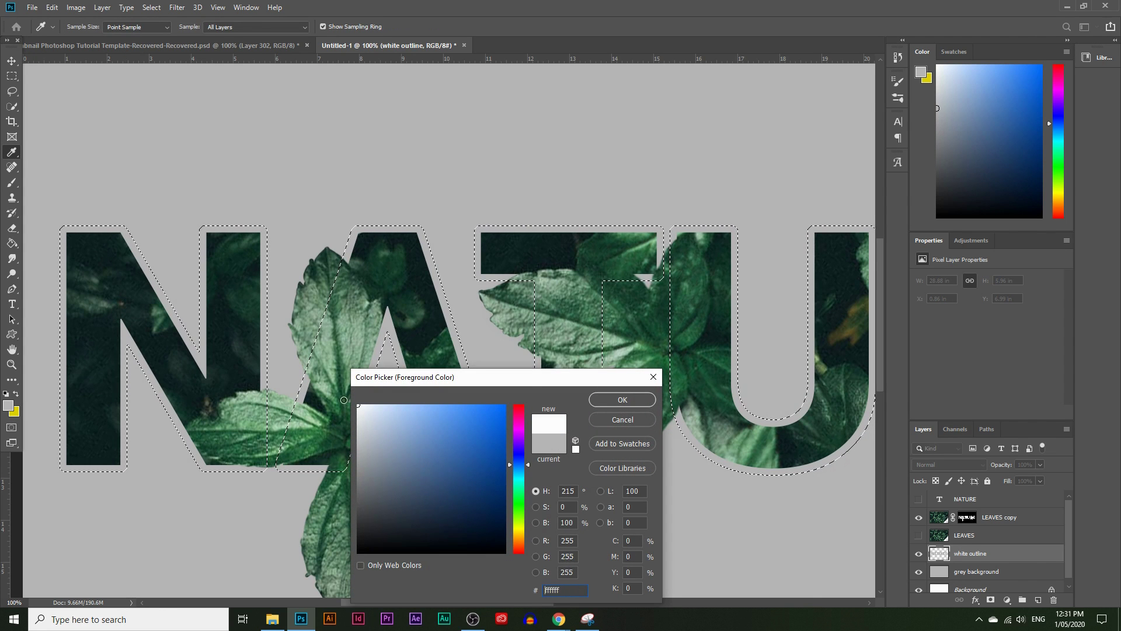
click(622, 399)
Step: Fill the expanded selection of all six letters with white on the white outline layer and deselect
key(g)
click(133, 285)
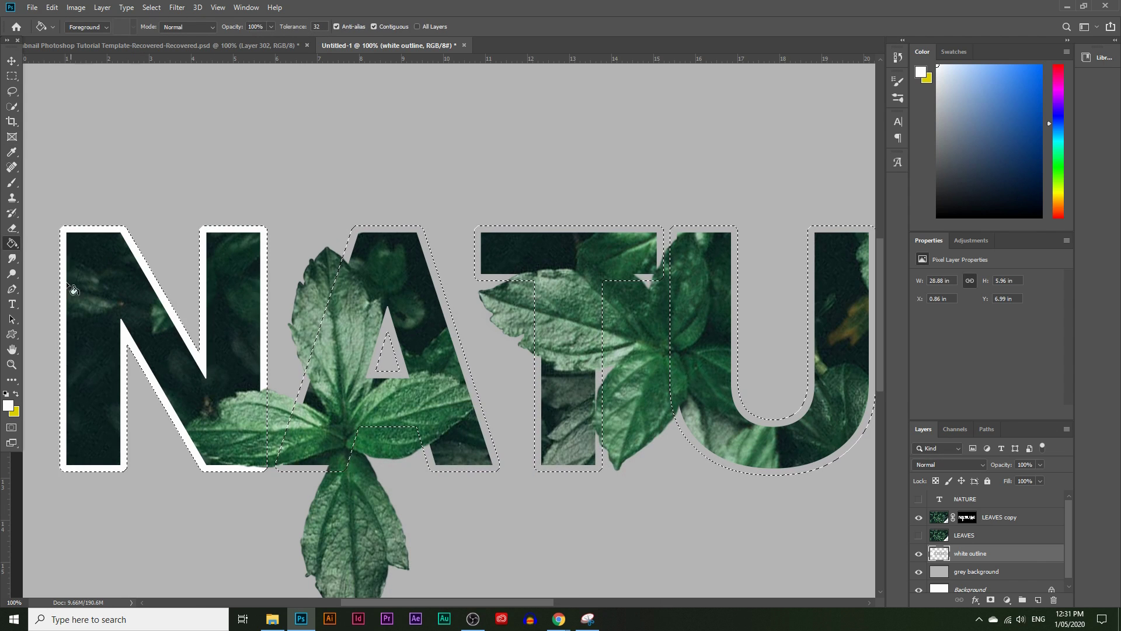
click(409, 323)
click(533, 273)
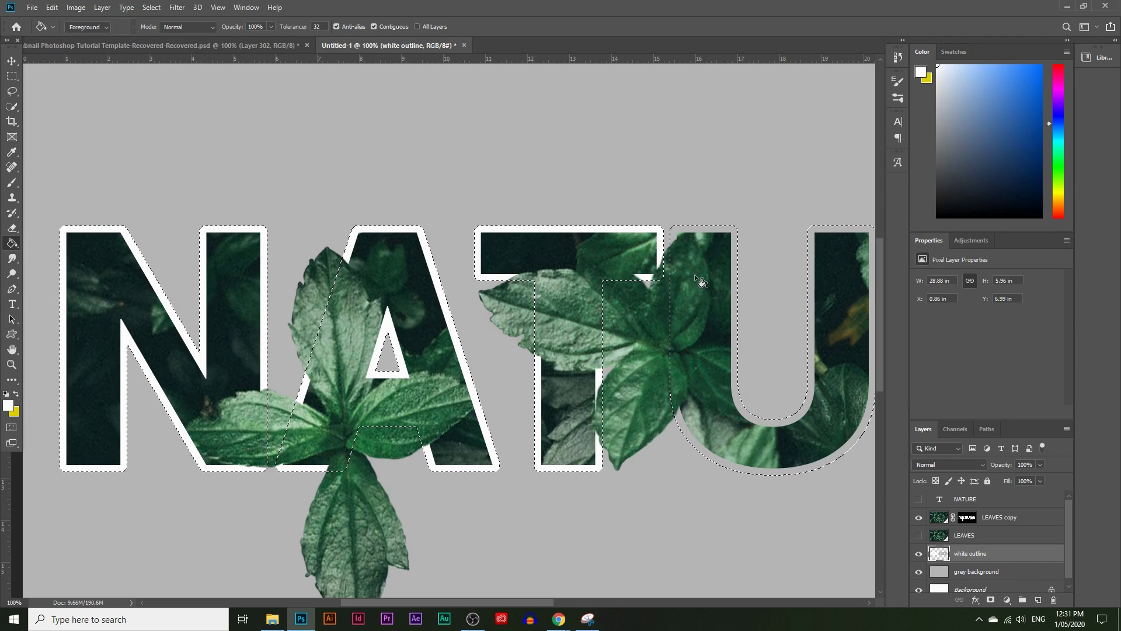
click(811, 327)
drag(540, 601, 634, 532)
click(441, 278)
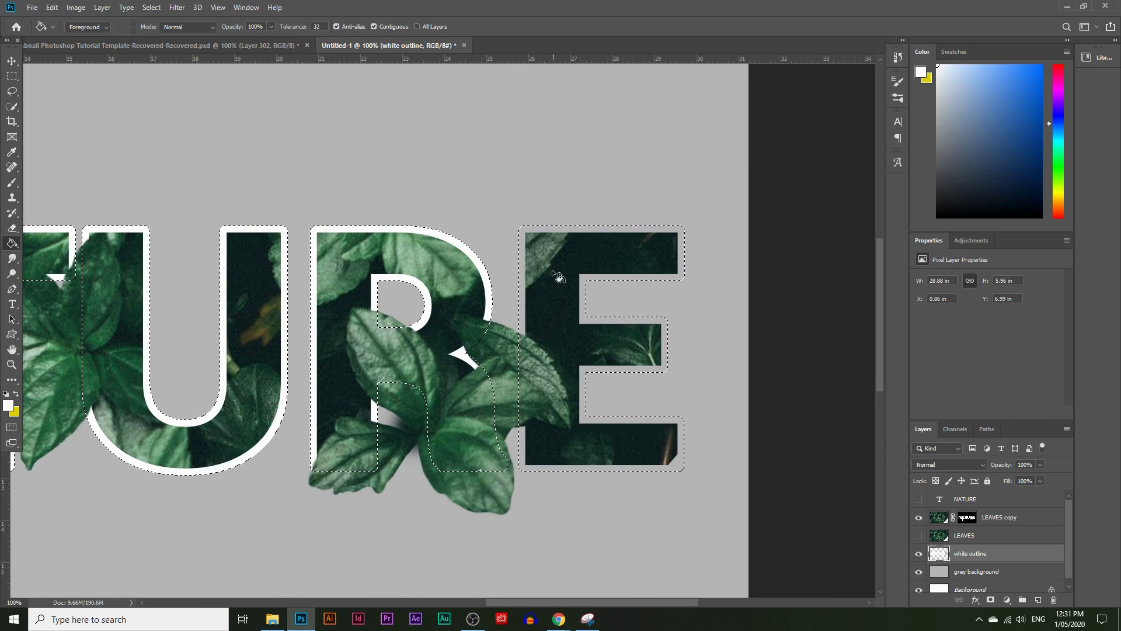
click(554, 275)
key(ctrl+d)
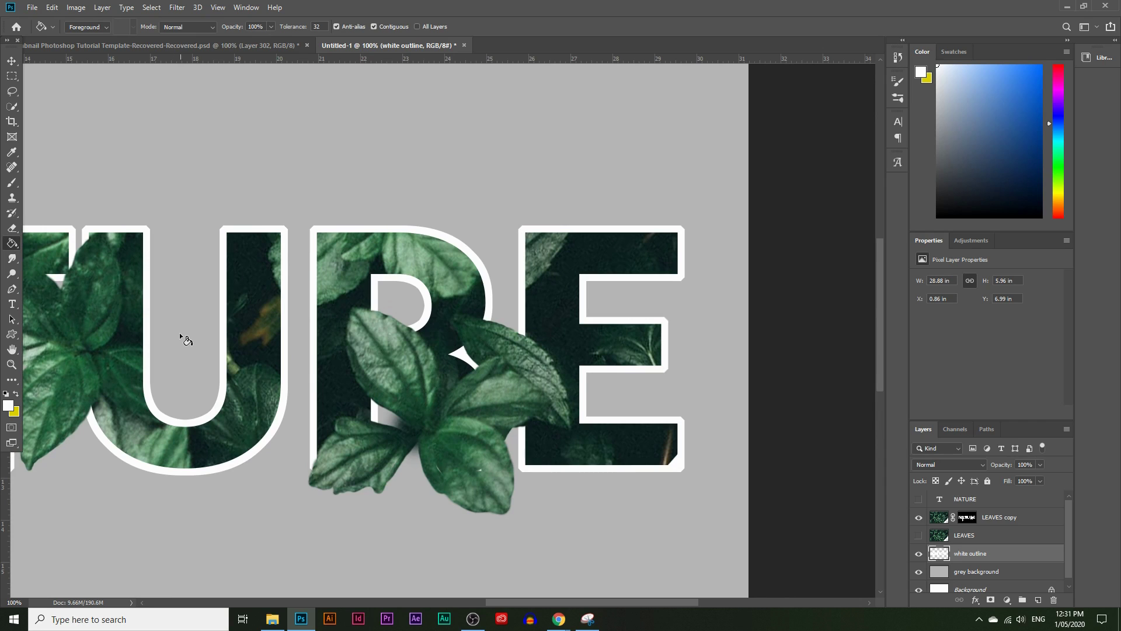
Step: Examine the white outline around the whole NATURE lettering with the full canvas in view
click(12, 364)
alt+click(328, 332)
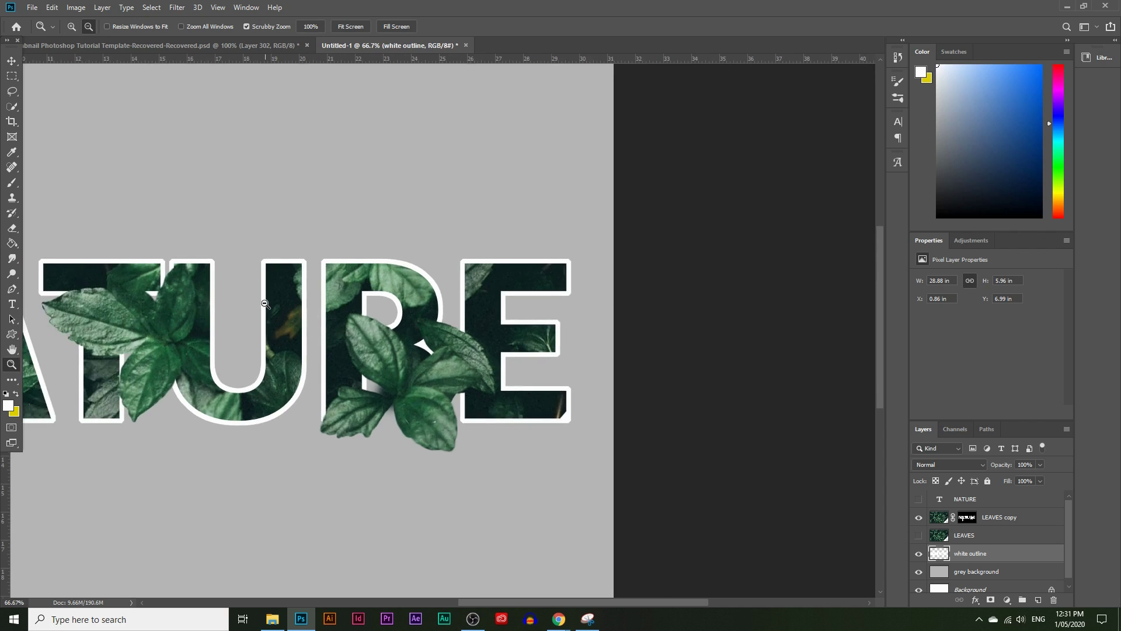
alt+click(373, 329)
alt+click(420, 324)
click(502, 318)
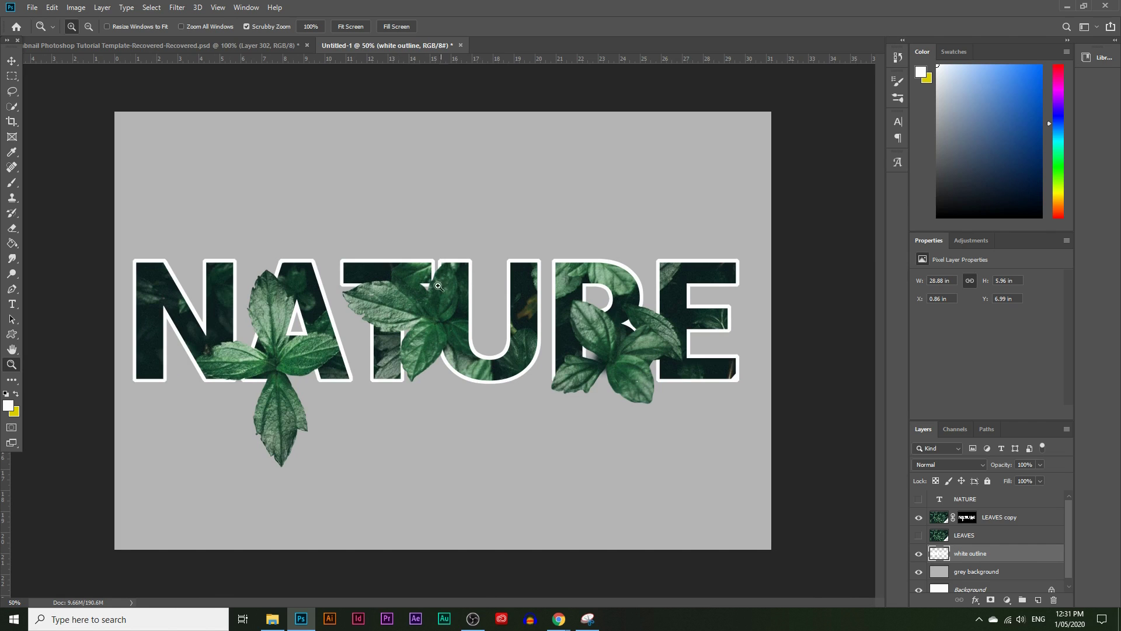
click(400, 288)
alt+click(440, 299)
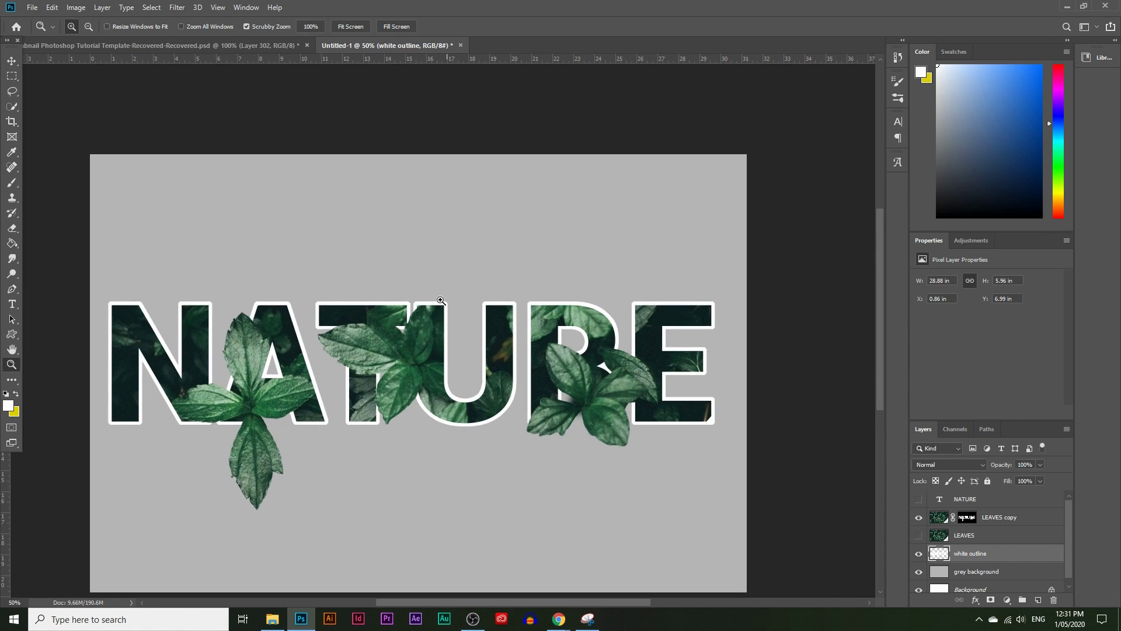
scroll(418, 331, down, 2)
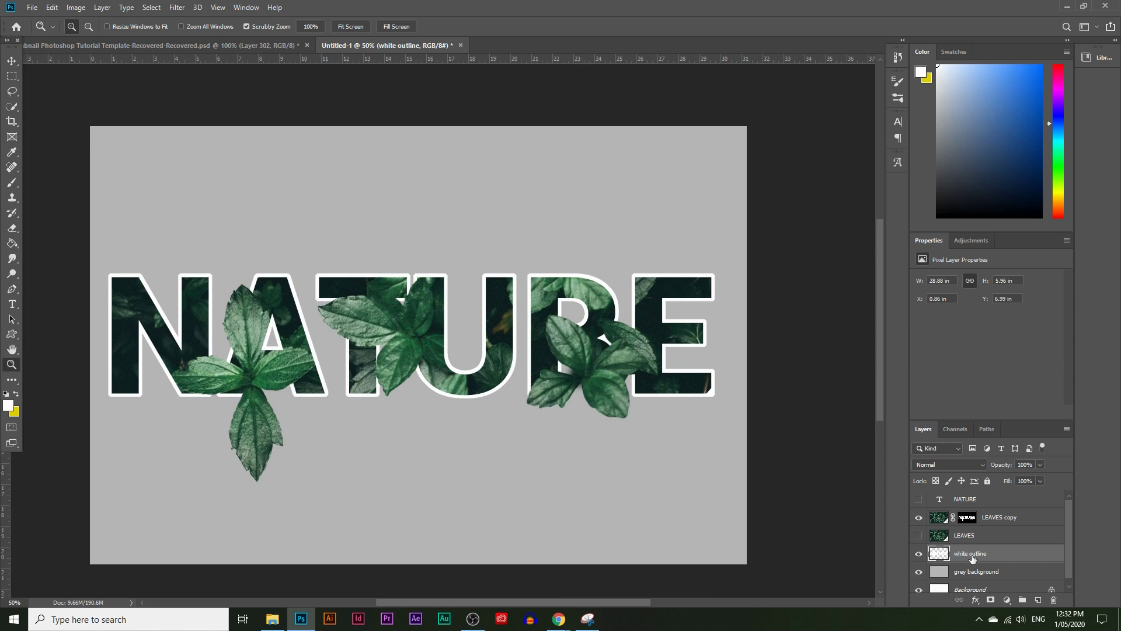
Step: Add a Drop Shadow to the white outline layer with distance 23 px, spread 20%, size 40 px and angle 5°
click(102, 7)
mouse_move(134, 123)
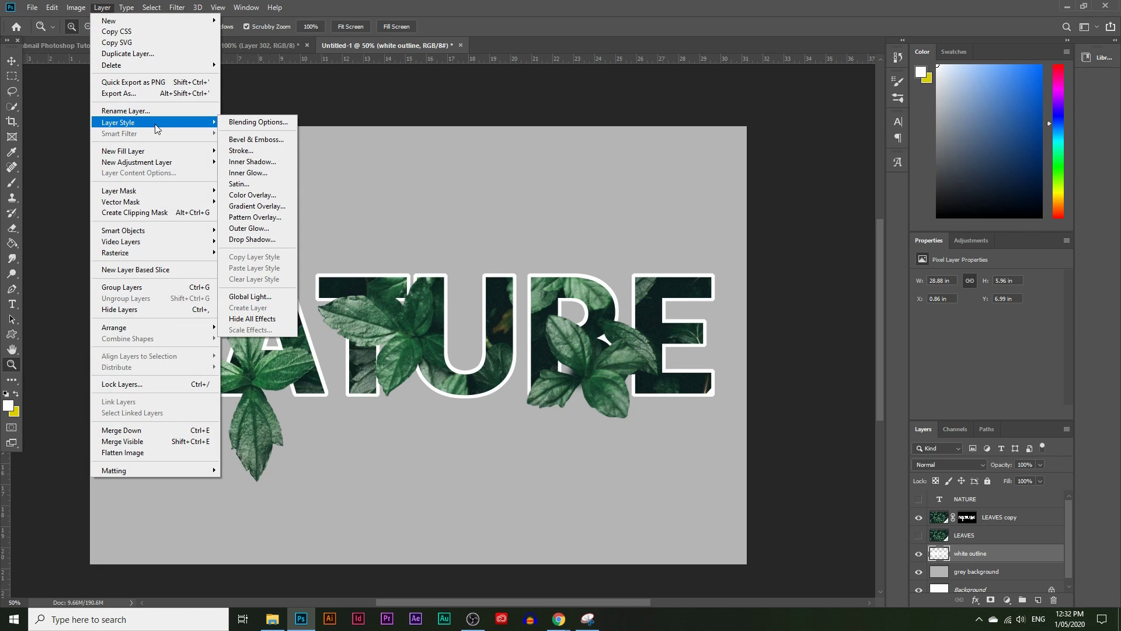
click(251, 240)
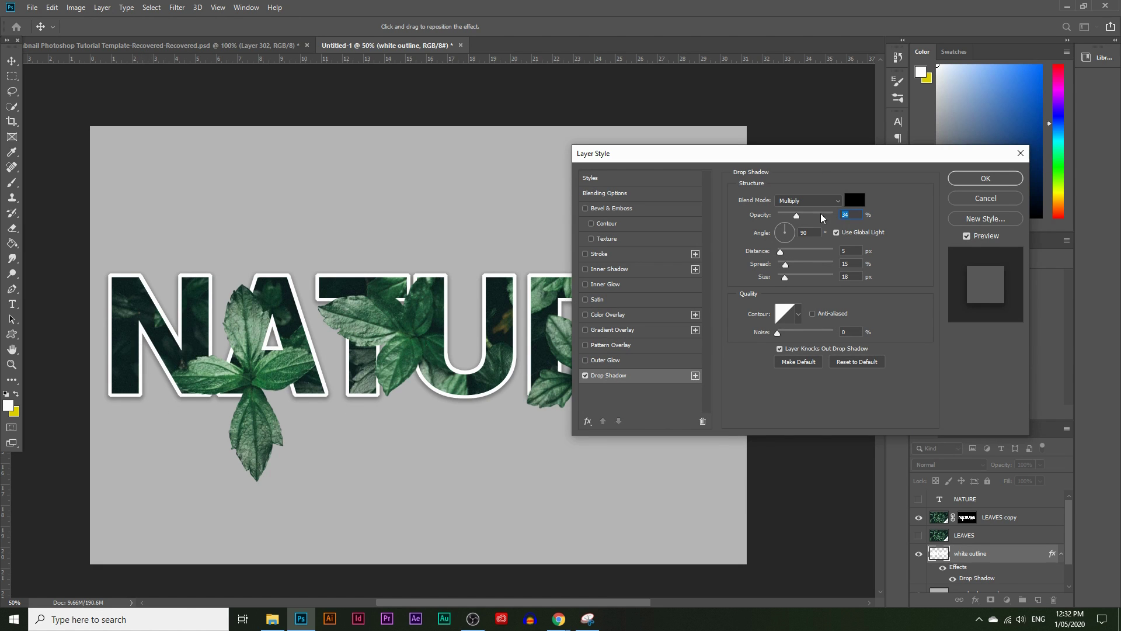
drag(804, 168, 878, 209)
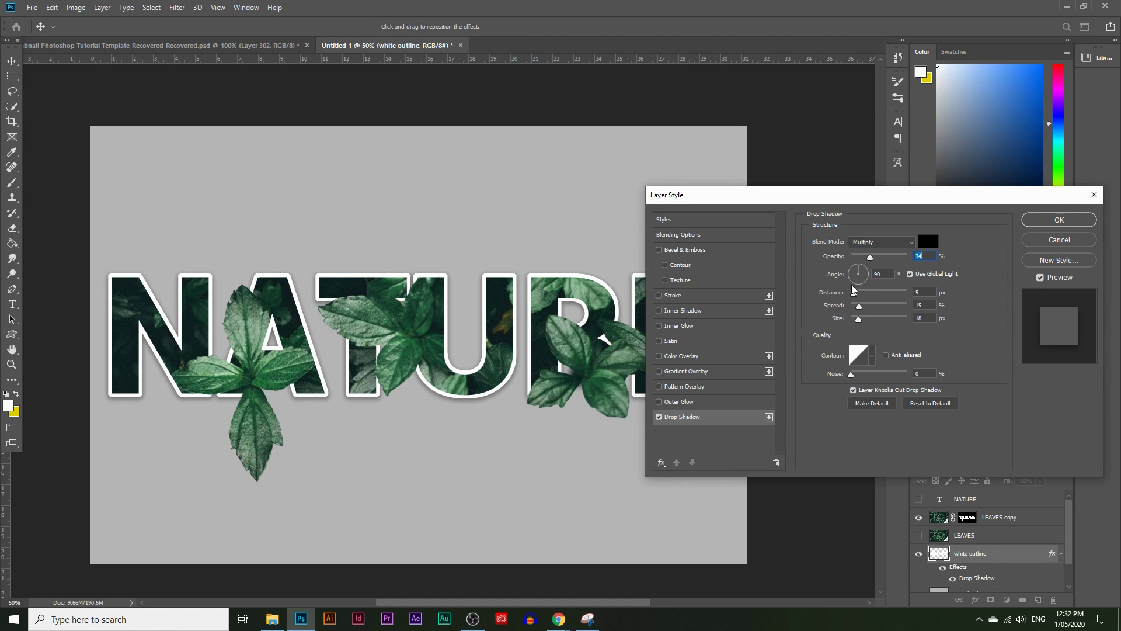
mouse_move(855, 291)
mouse_down()
mouse_move(905, 289)
mouse_move(865, 291)
mouse_up()
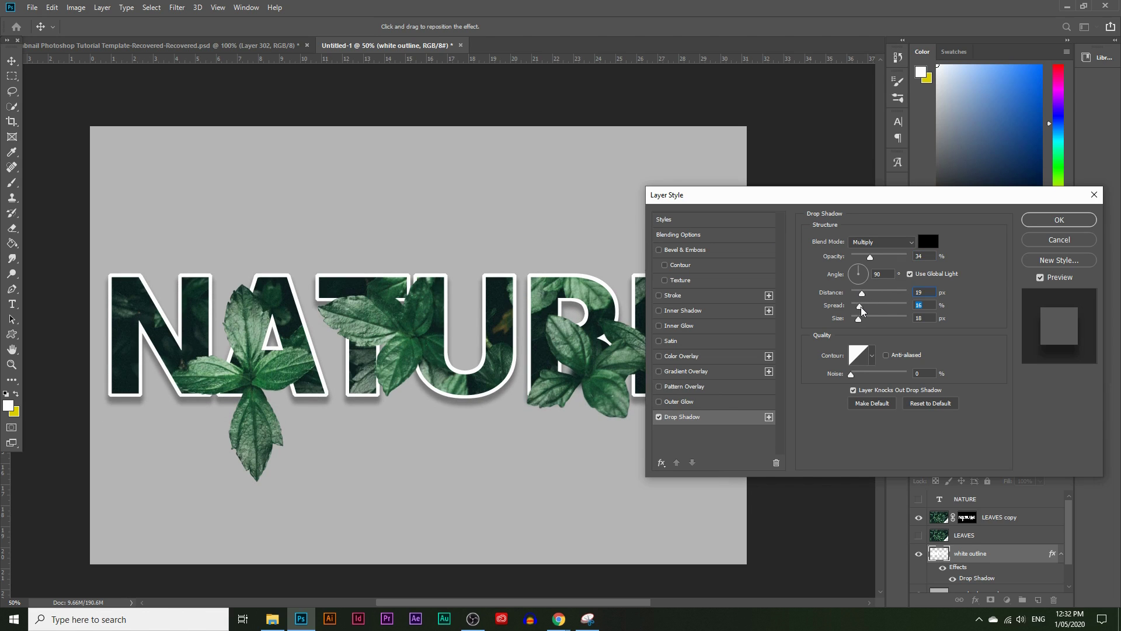
mouse_move(868, 306)
mouse_down()
mouse_move(887, 306)
mouse_move(863, 302)
mouse_move(860, 319)
mouse_move(865, 295)
mouse_up()
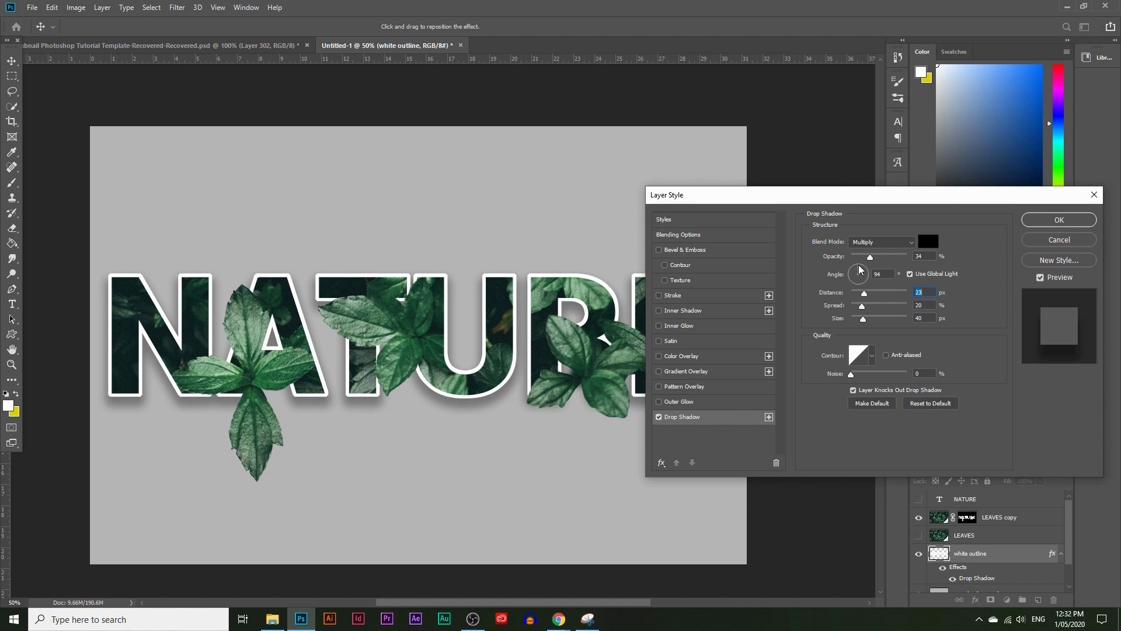
click(860, 285)
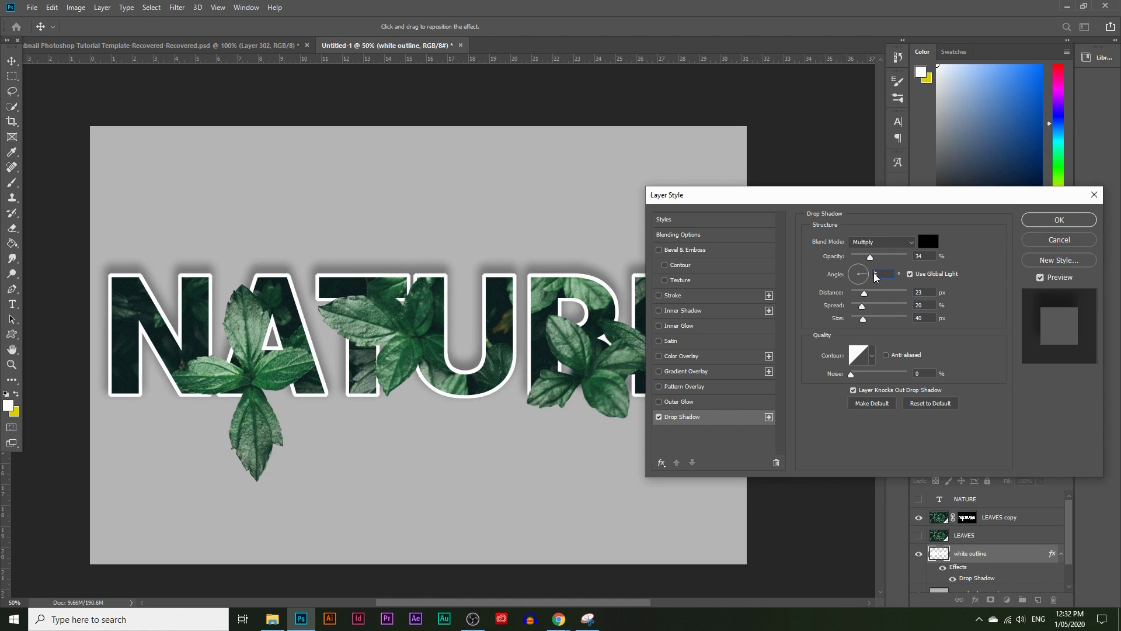
text(5)
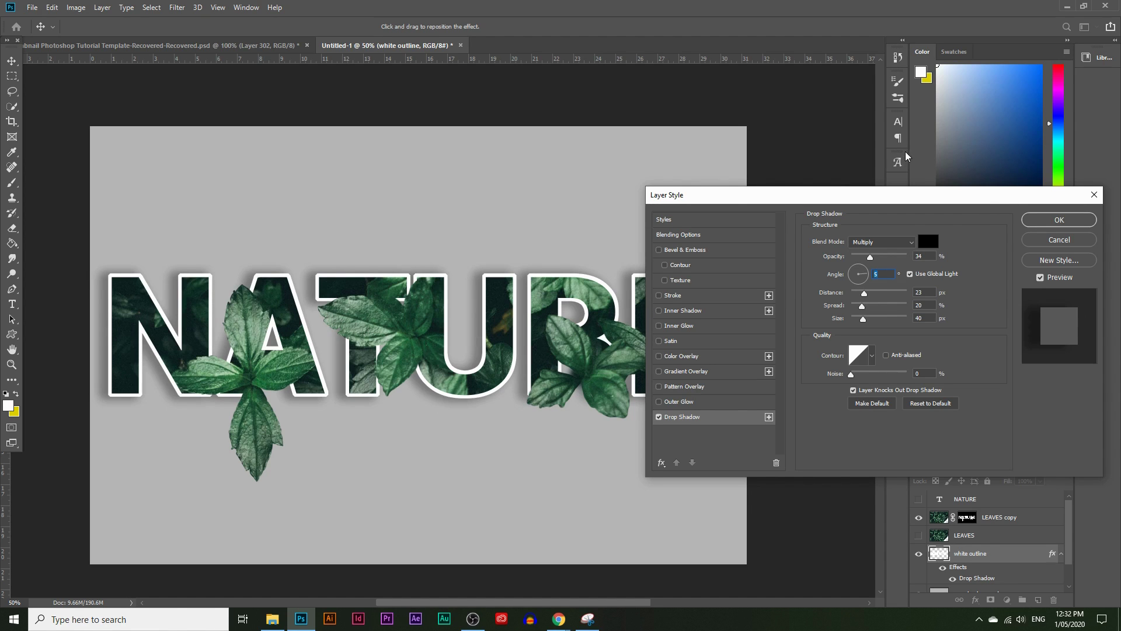
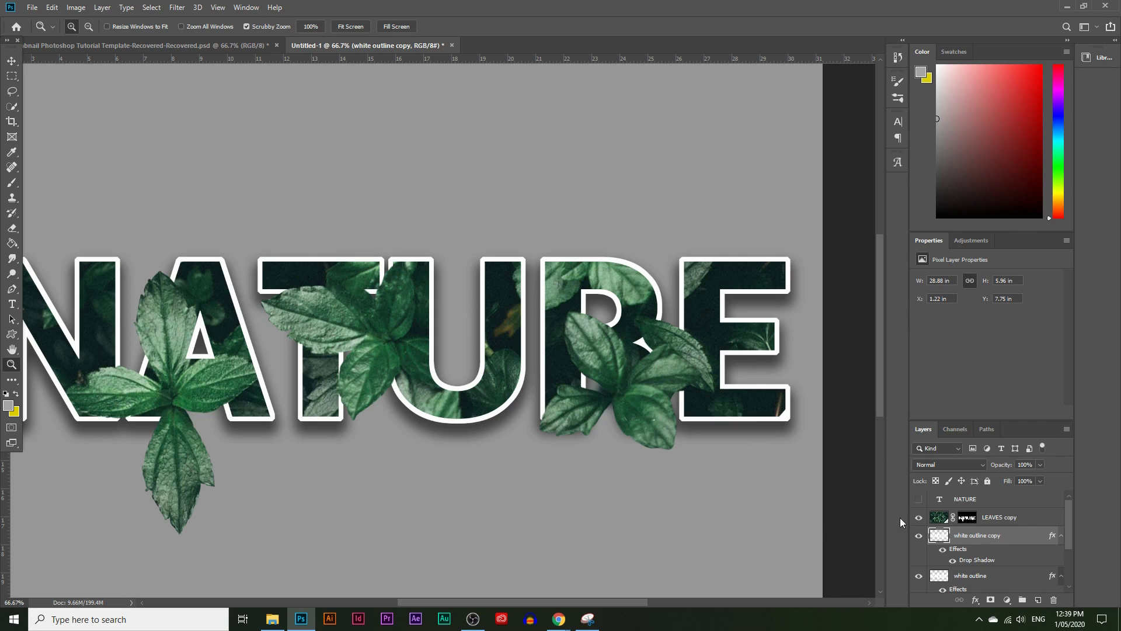
Step: Hide the layer effects of the white outline copy layer
key(ctrl+z)
key(ctrl+shift+z)
click(943, 550)
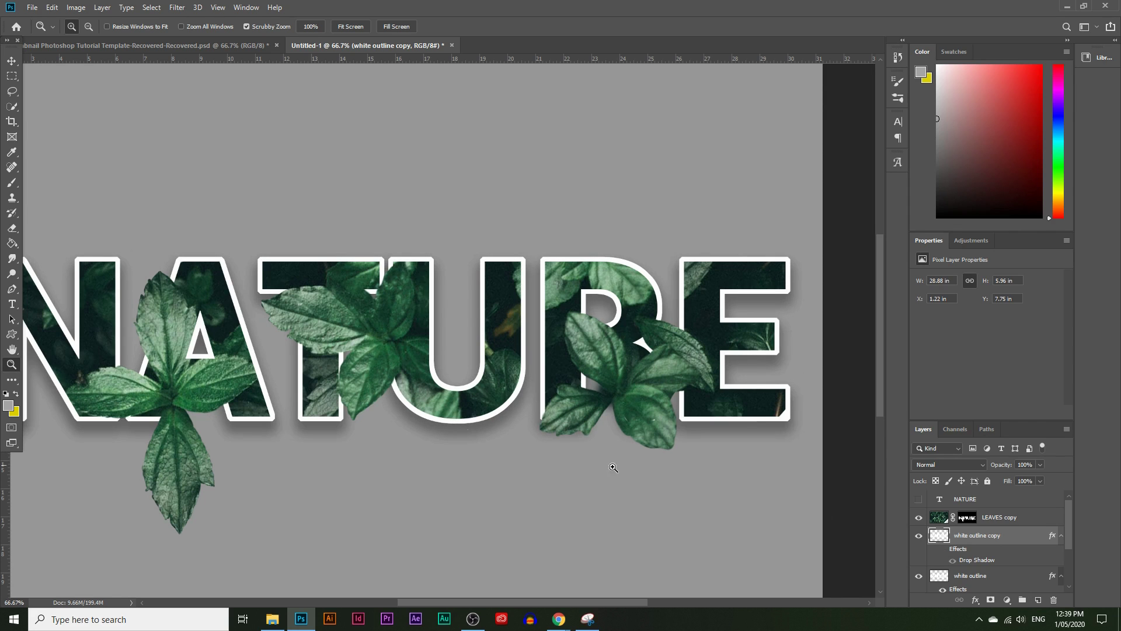
Step: Move the white outline copy layer above the LEAVES copy layer in the layer stack
scroll(620, 607, left, 3)
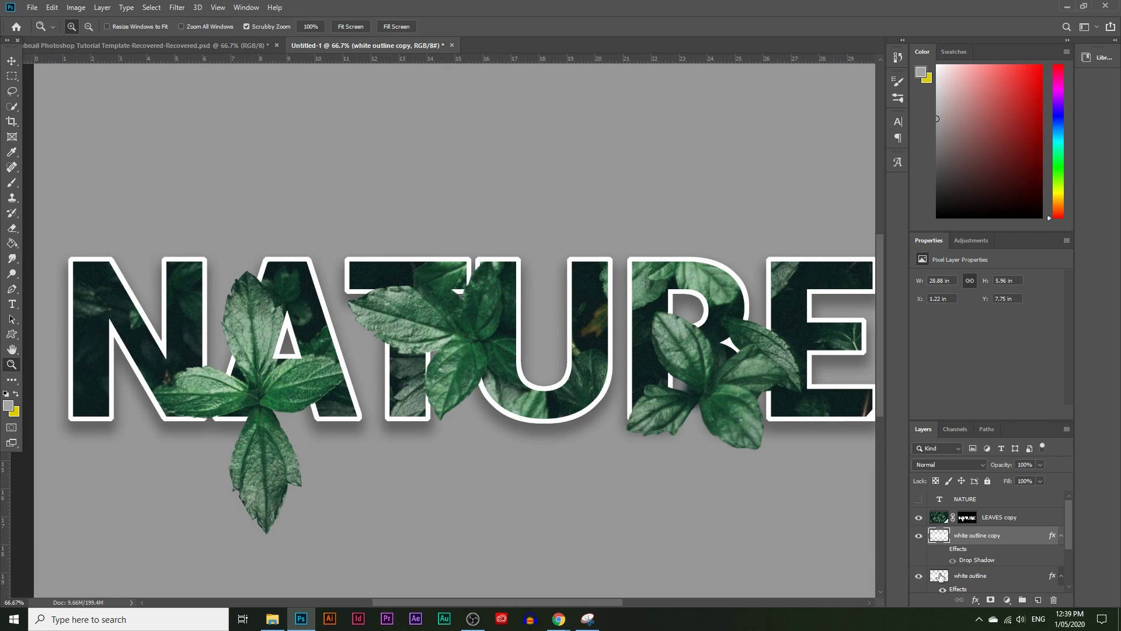
ctrl+click(940, 499)
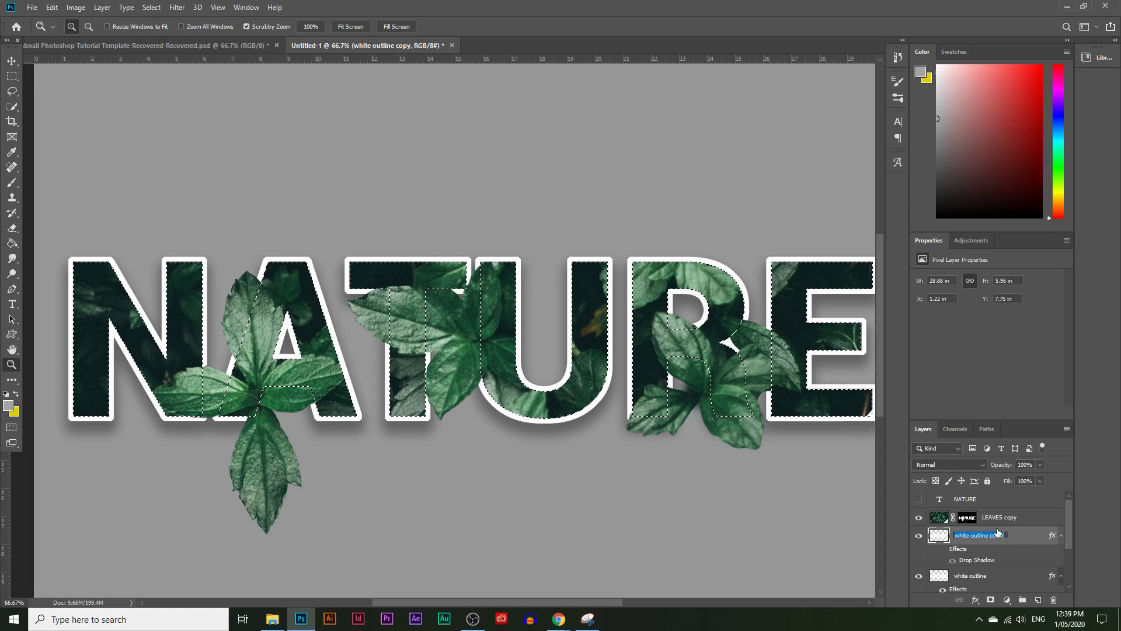
key(ctrl+d)
drag(1010, 541, 992, 521)
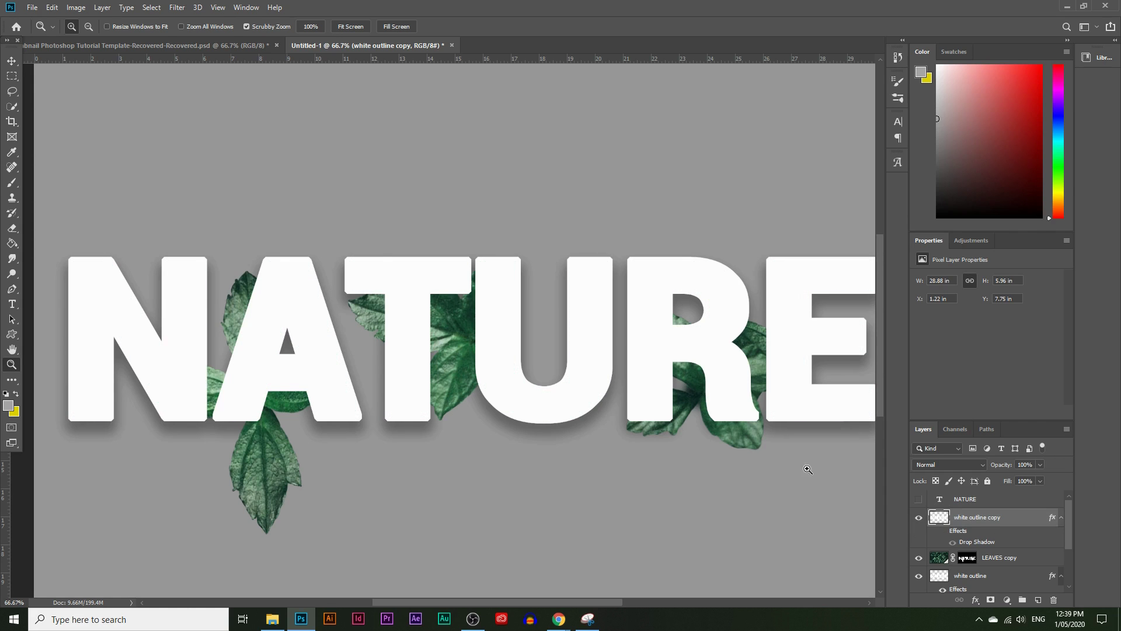
Step: Delete the area inside the NATURE letter shapes from the white outline copy layer and deselect
ctrl+click(939, 500)
key(Delete)
key(ctrl+d)
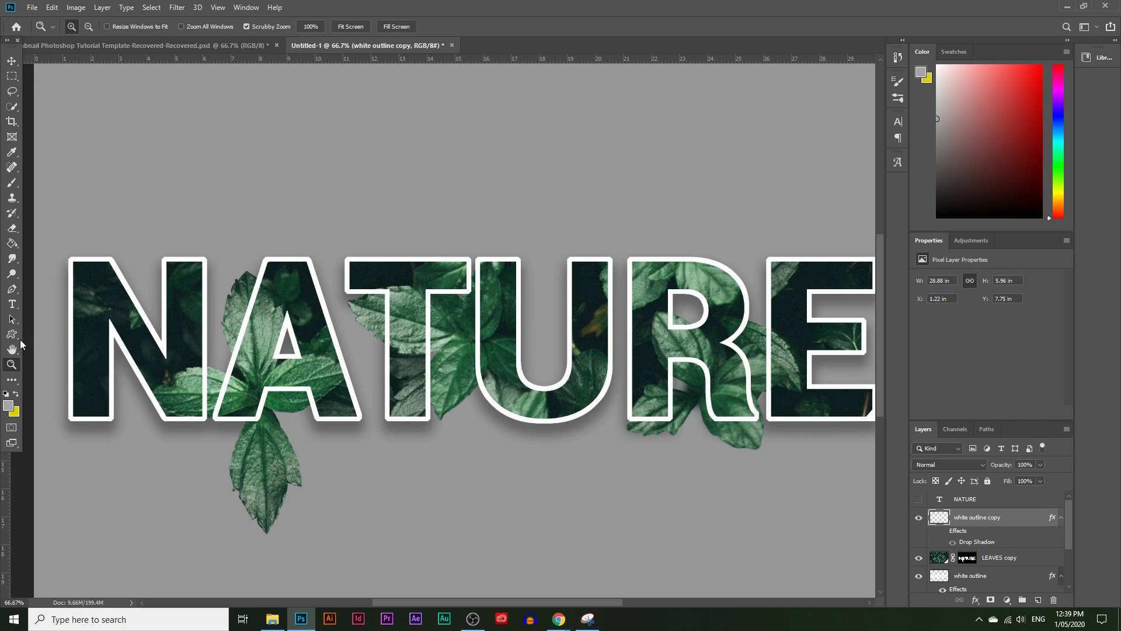
Step: Add a layer mask to the white outline copy layer and ready the Brush with black (000000) as the foreground color
alt+click(548, 231)
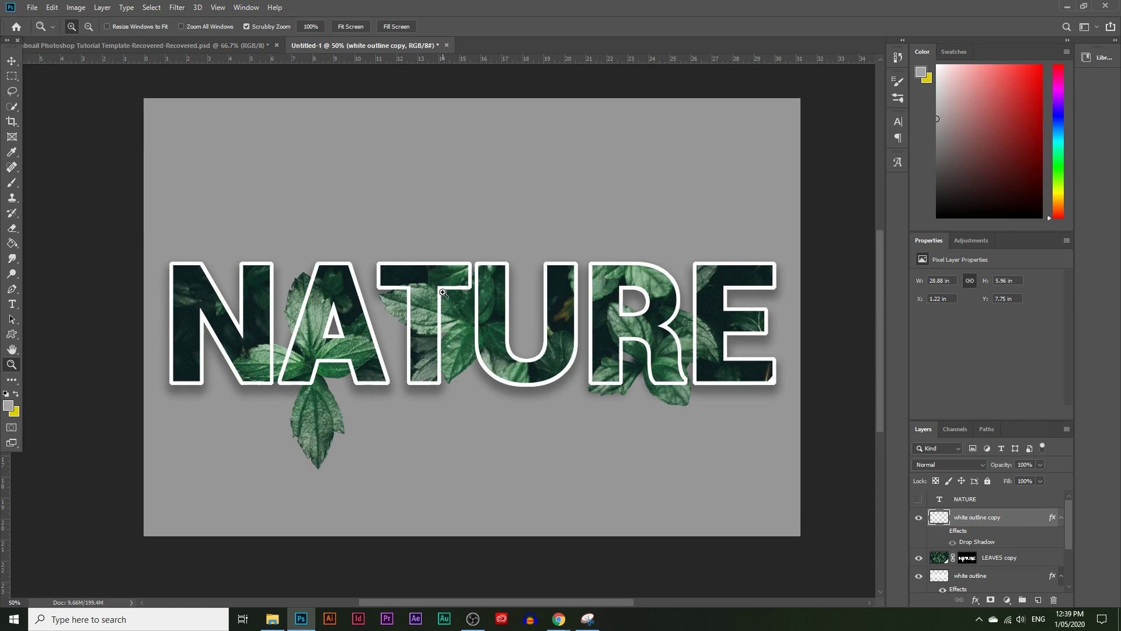
click(443, 293)
click(440, 317)
click(438, 241)
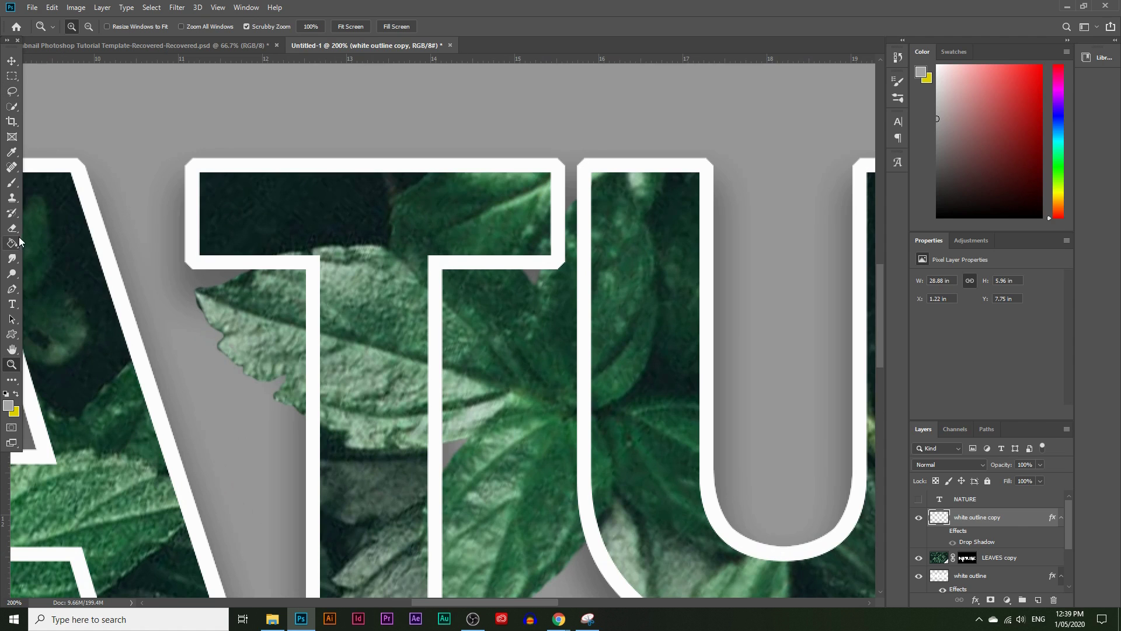
click(989, 601)
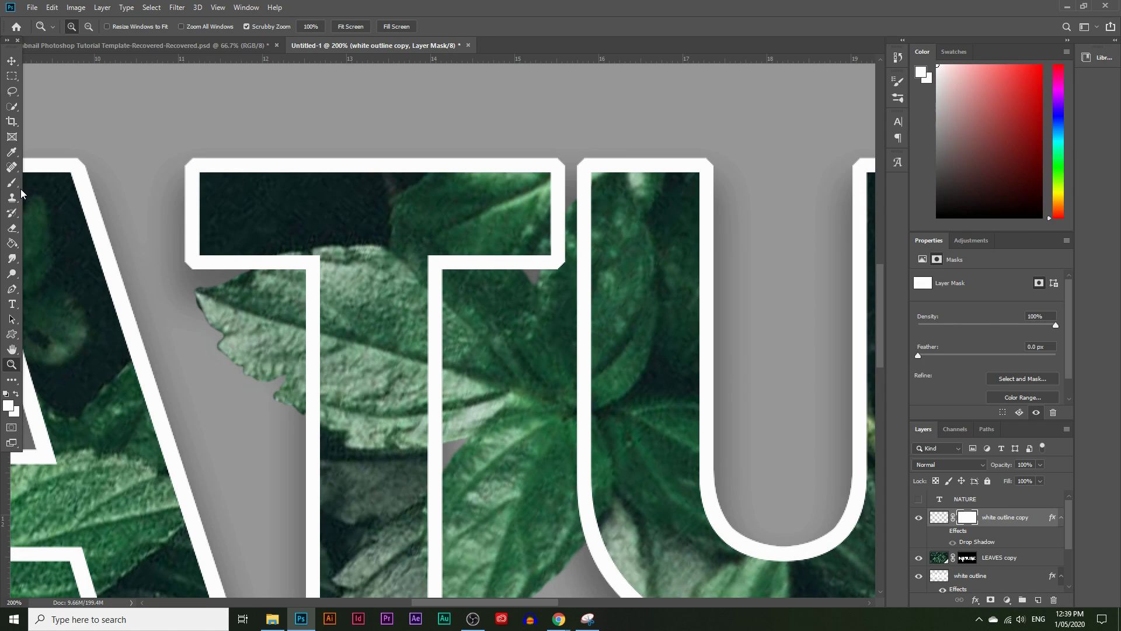
click(11, 152)
click(8, 405)
text(000000)
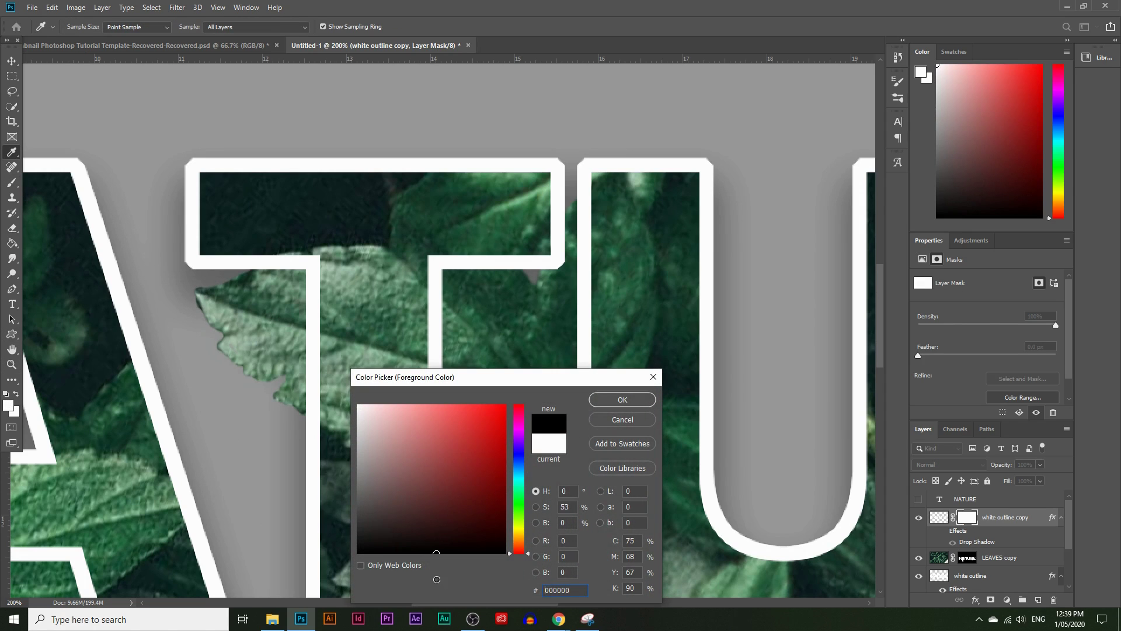
click(620, 399)
key(b)
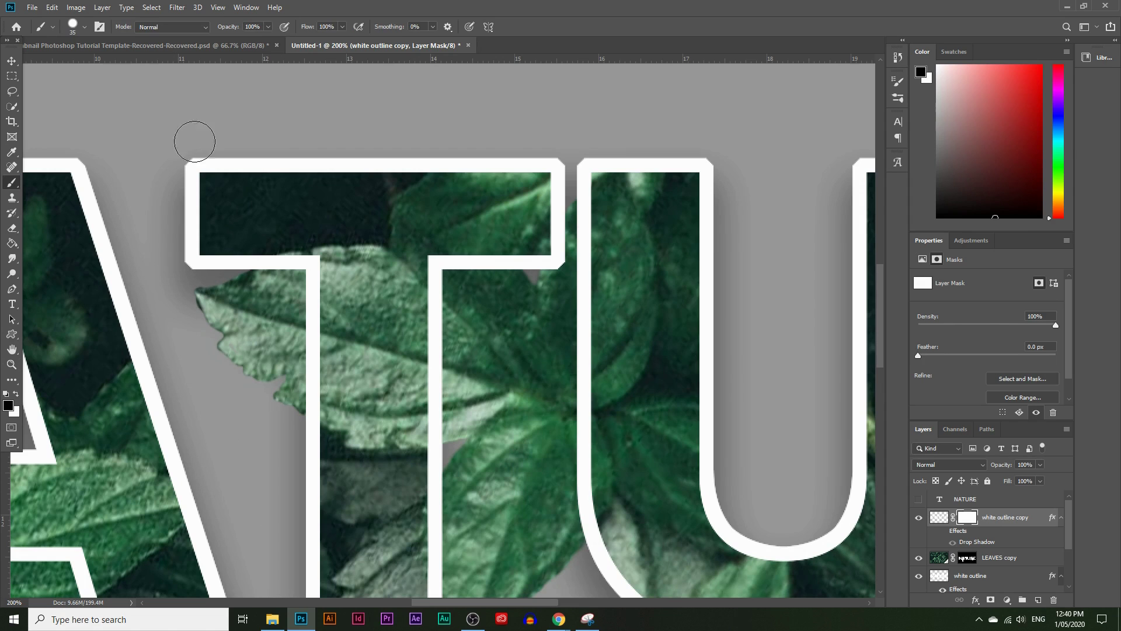
Step: Paint the mask black to hide the T's outline where the large leaf crosses its stem and crossbar and at the crossbar's right end
mouse_move(300, 249)
mouse_down()
mouse_move(322, 363)
mouse_move(331, 330)
mouse_move(291, 258)
mouse_up()
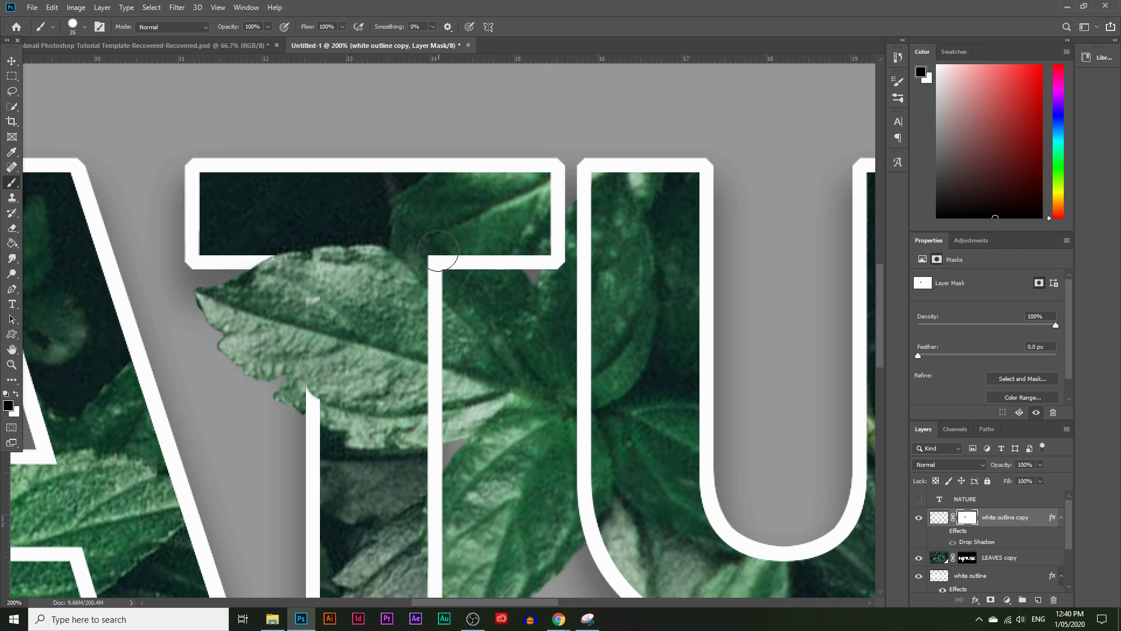
mouse_move(518, 260)
mouse_down()
mouse_move(551, 258)
mouse_move(548, 149)
mouse_up()
scroll(513, 295, down, 3)
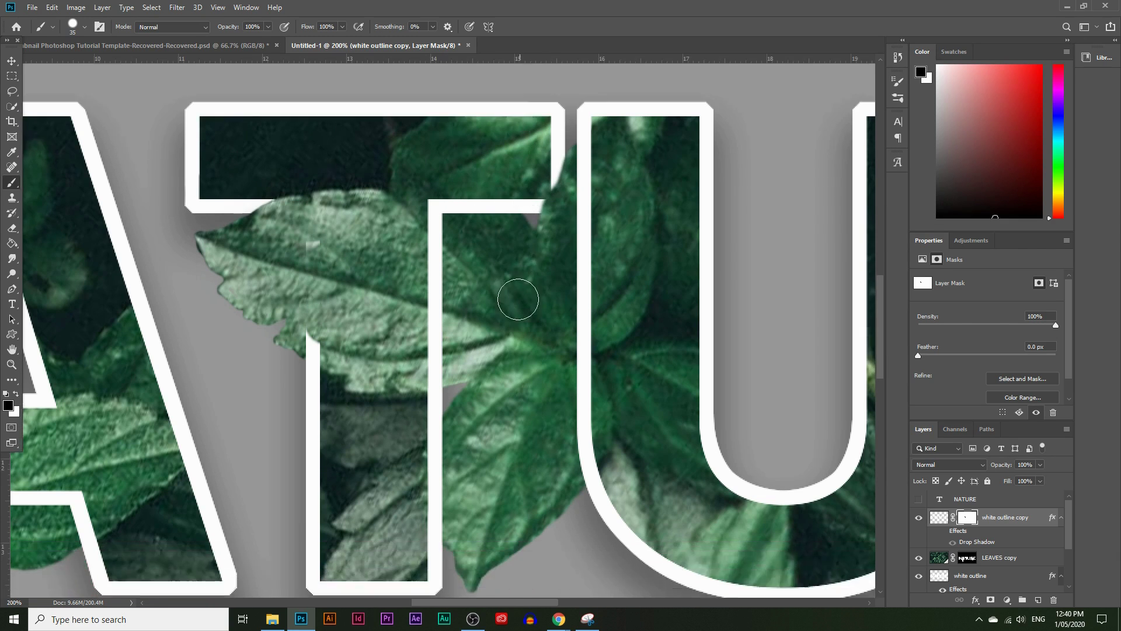
scroll(465, 430, down, 1)
drag(314, 315, 323, 316)
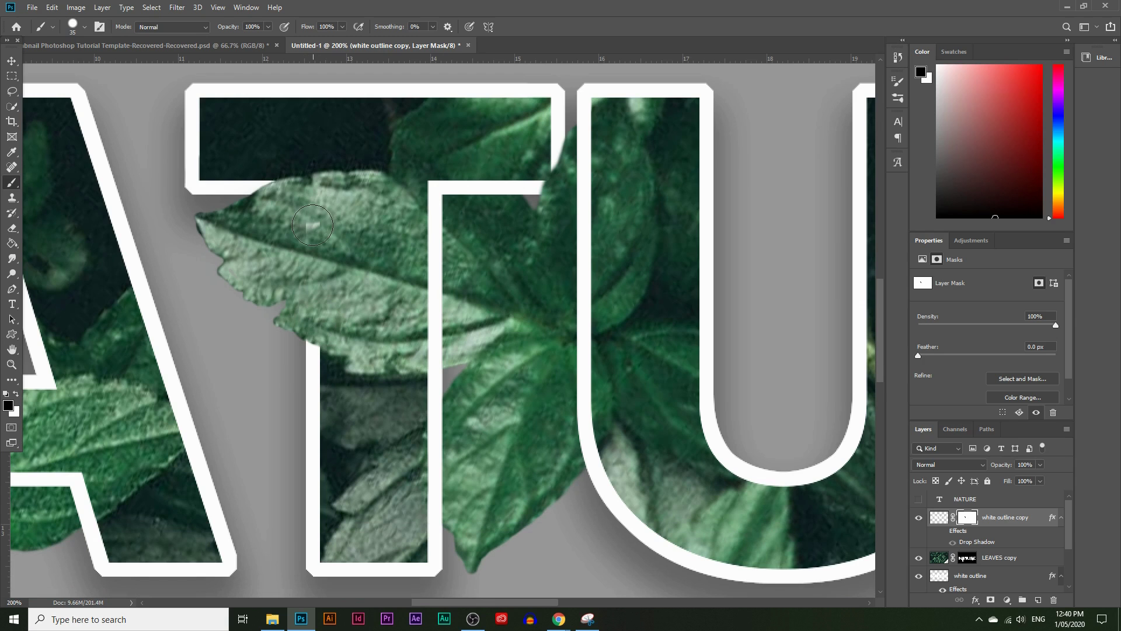
Step: Touch up the leaf over the T on the LEAVES copy mask with white (ffffff) and reselect the white outline copy mask
click(967, 557)
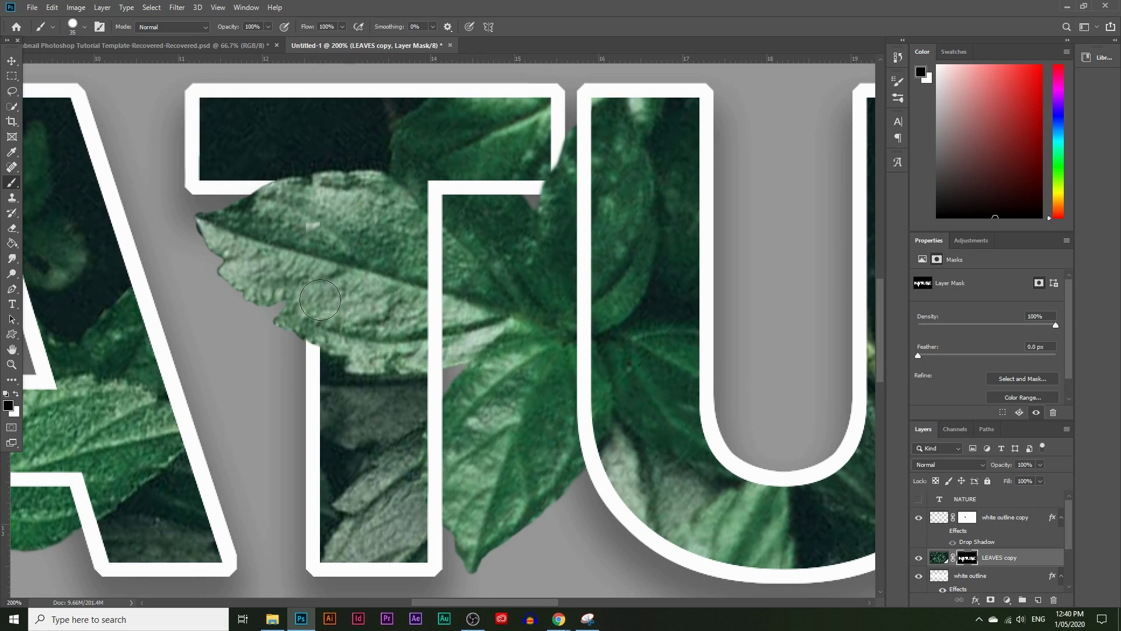
click(8, 404)
text(ffffff)
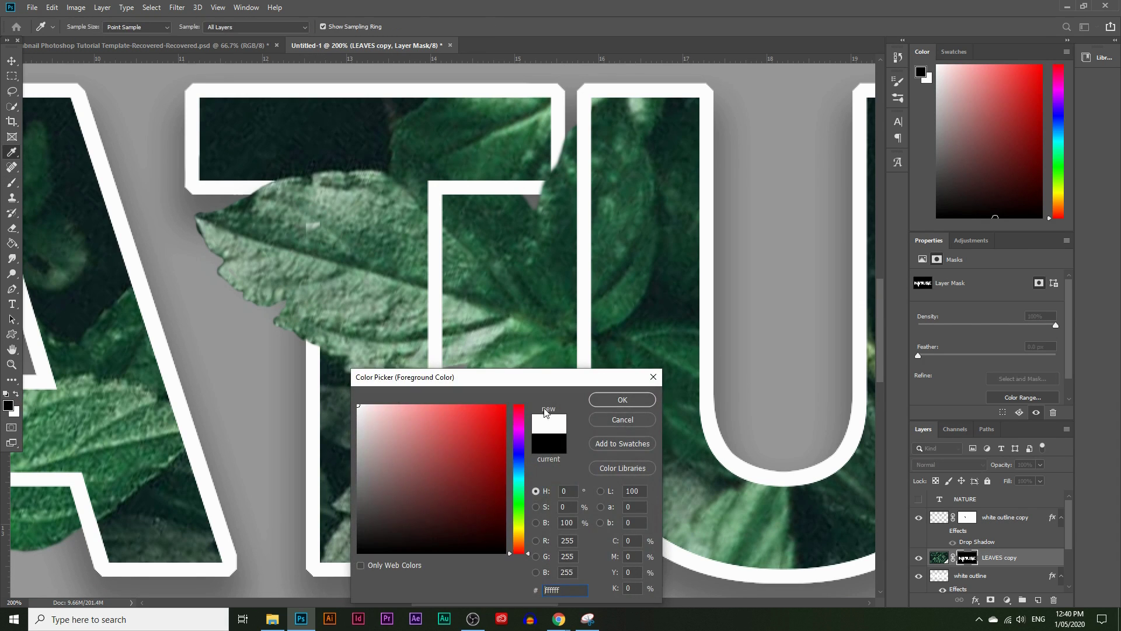
click(633, 398)
click(966, 518)
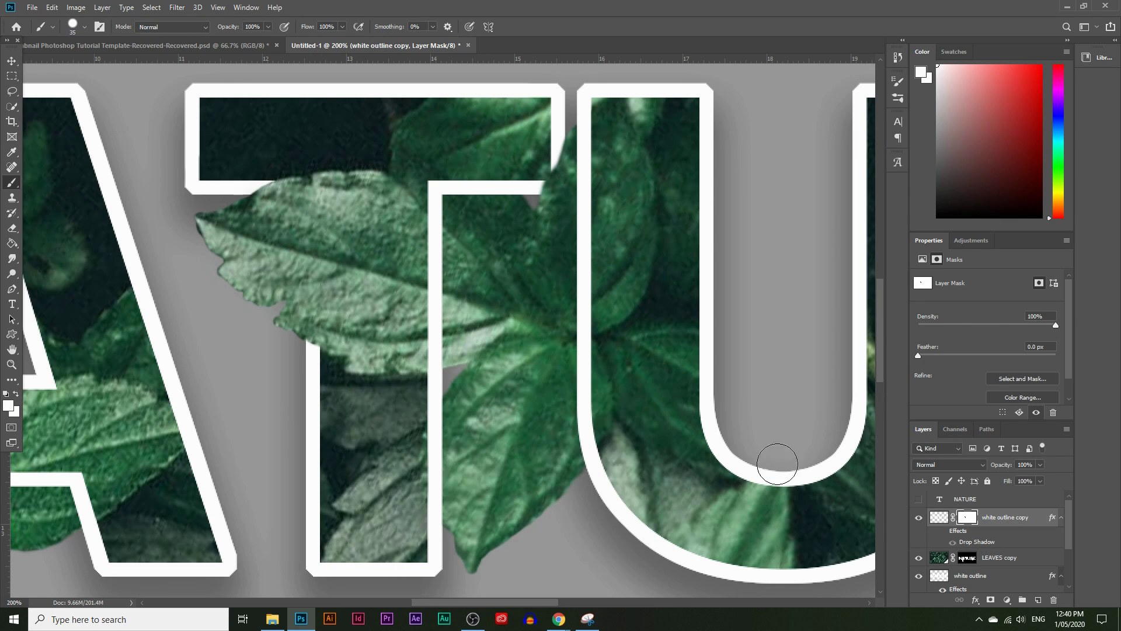
Step: Set the foreground color back to black (000000) for brushing the white outline copy mask around the letter A
key(z)
alt+click(319, 329)
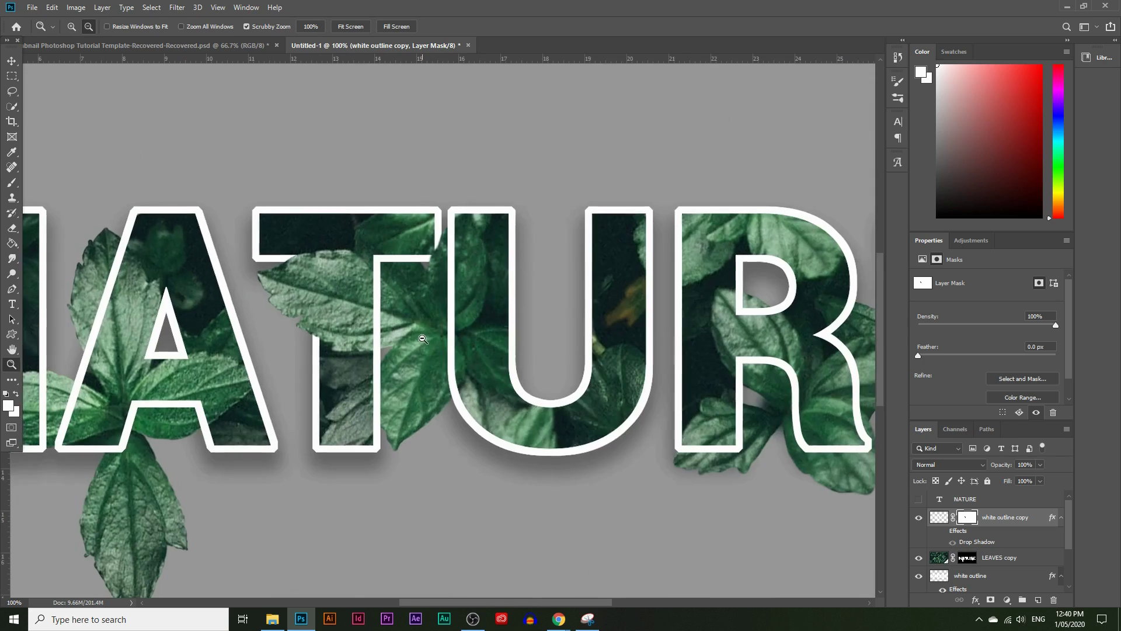
alt+click(409, 329)
alt+click(506, 331)
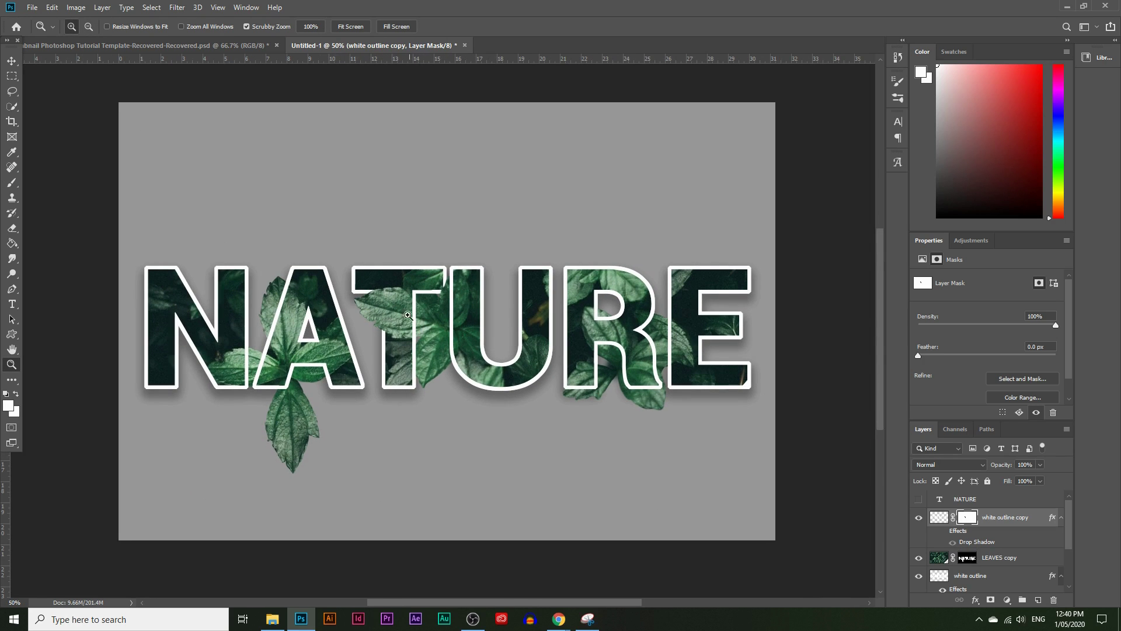
click(257, 340)
click(258, 341)
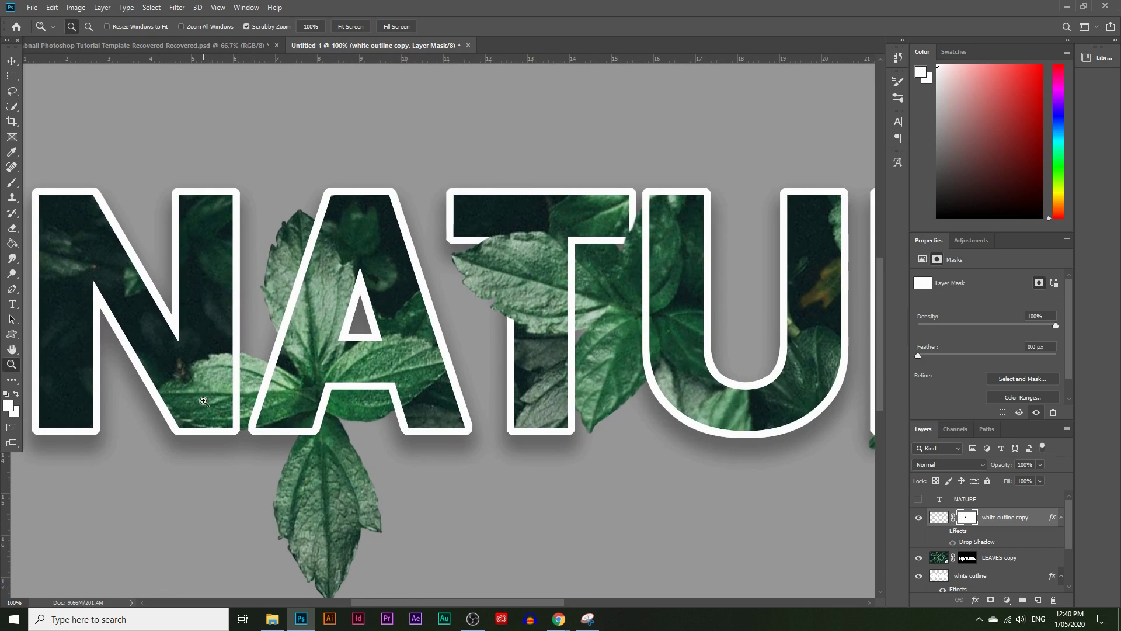
click(260, 343)
alt+click(282, 351)
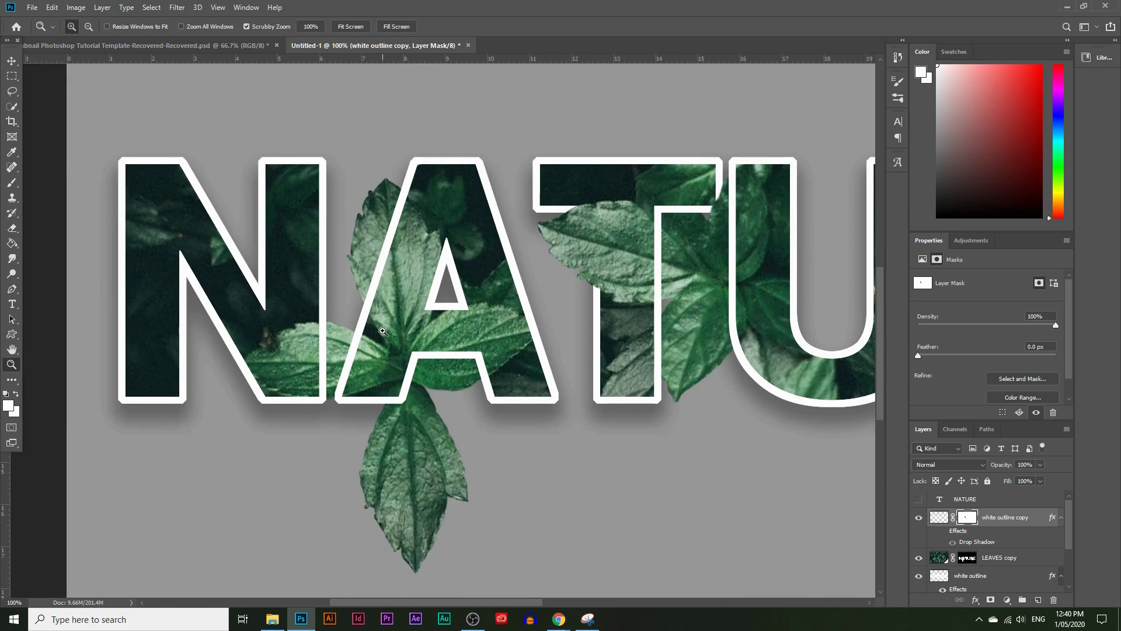
click(403, 114)
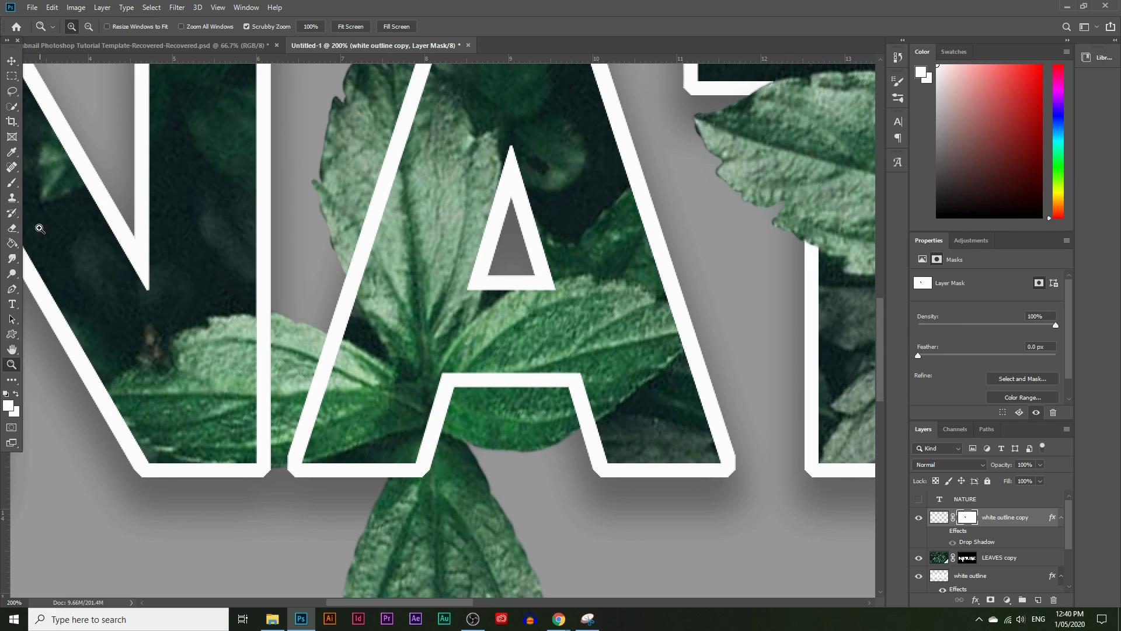
click(10, 184)
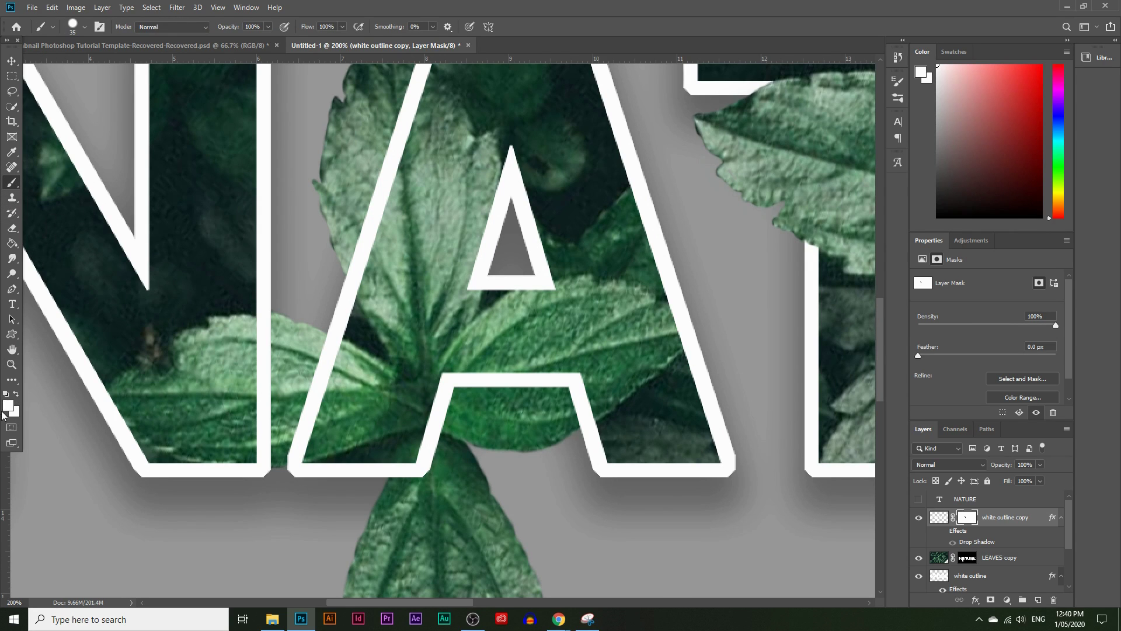
click(7, 406)
click(420, 553)
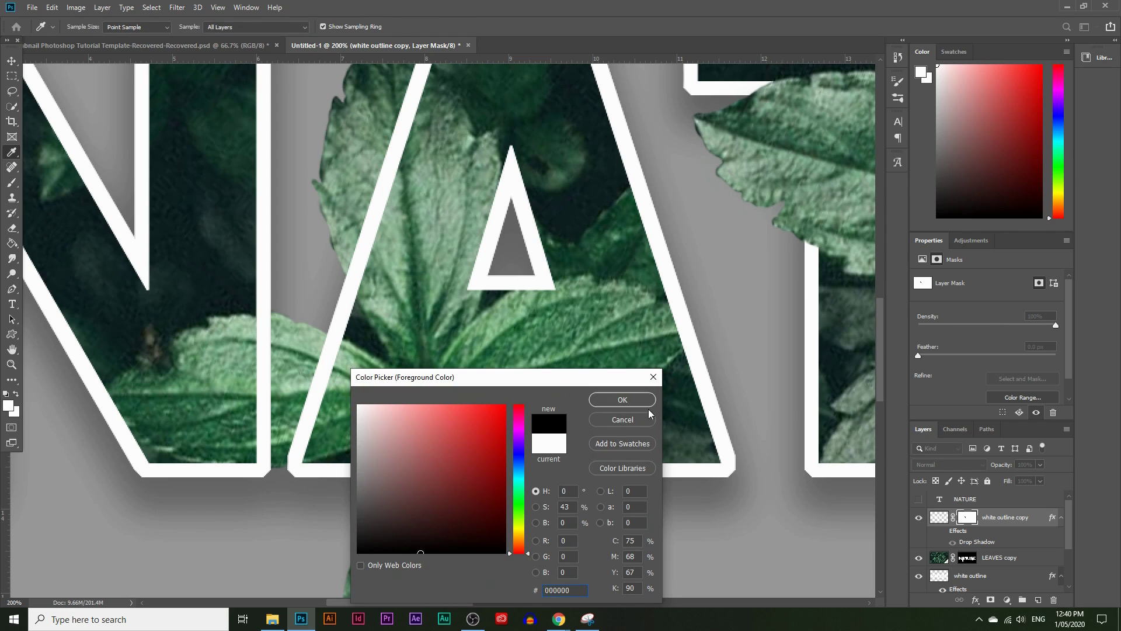
click(623, 400)
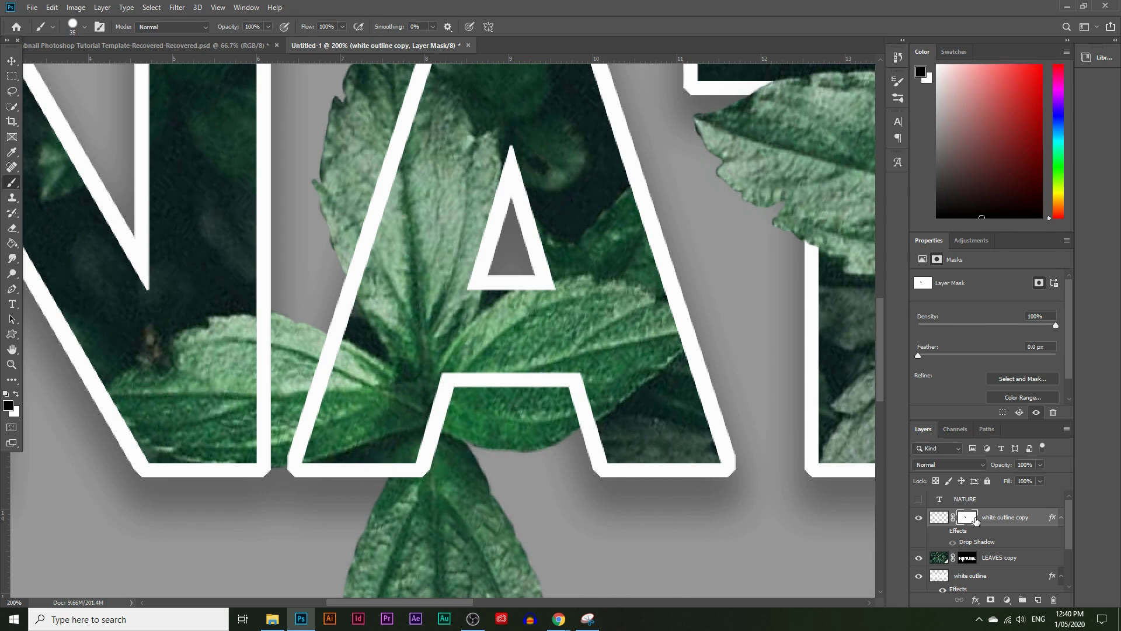
Step: Paint the mask black to hide the outline of the A's left leg where the upright and left-hand leaves cross it
scroll(380, 400, up, 1)
mouse_move(316, 427)
mouse_down()
mouse_move(294, 466)
mouse_move(334, 370)
mouse_up()
click(362, 289)
drag(362, 289, 417, 108)
scroll(426, 214, up, 3)
drag(426, 213, 418, 122)
scroll(411, 484, down, 1)
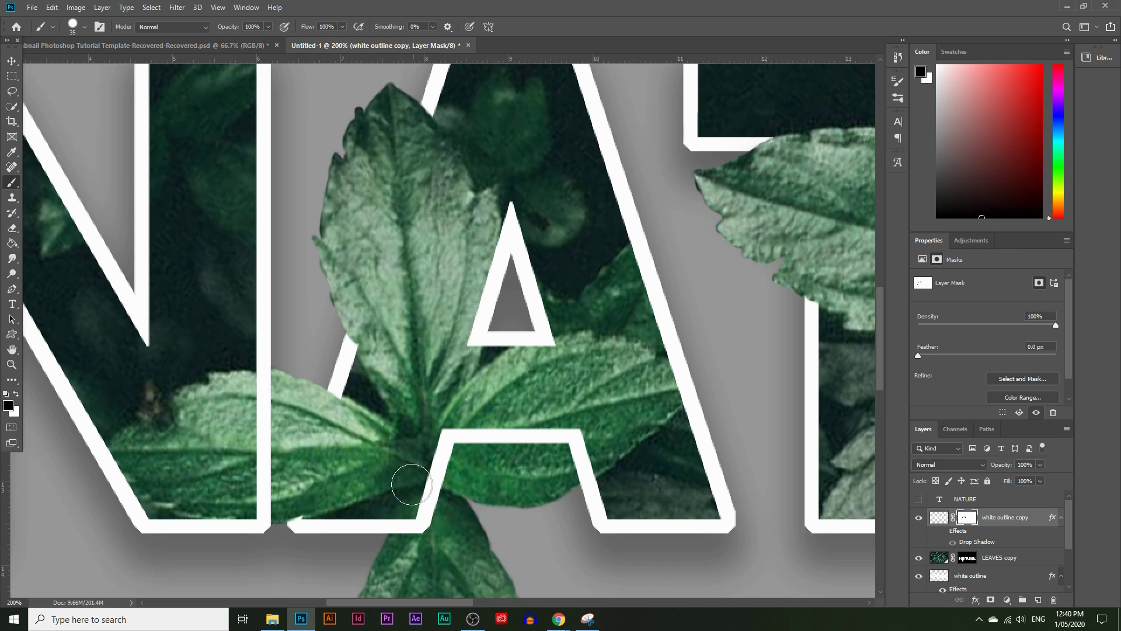
scroll(393, 457, down, 2)
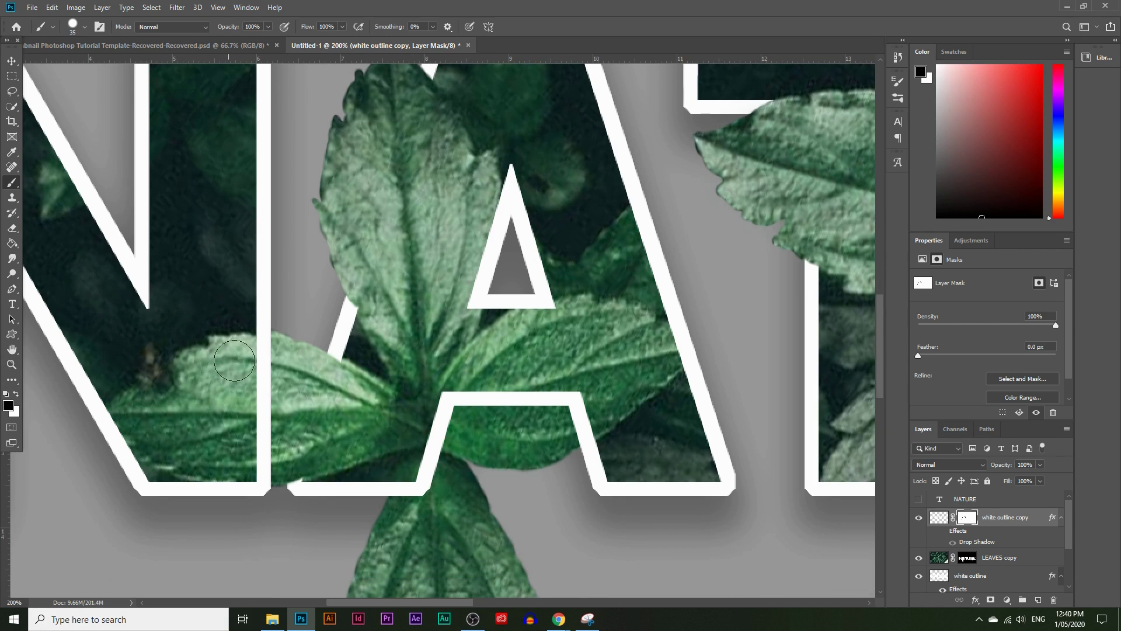
Step: Examine the leaves around the R with the white outline copy layer hidden and shown again
click(11, 363)
alt+click(443, 392)
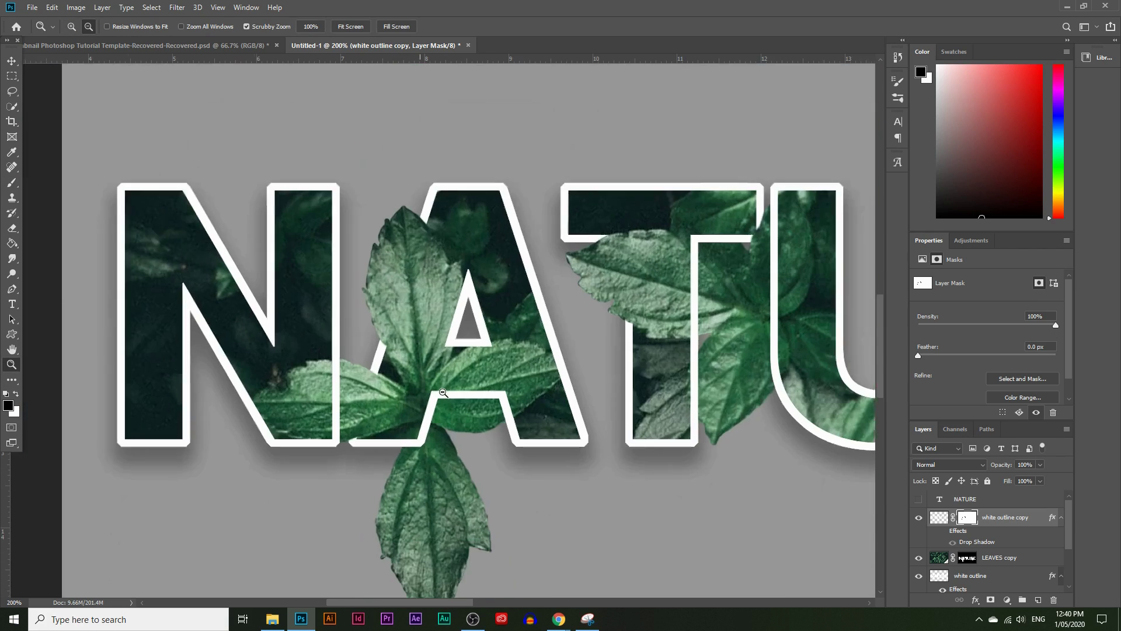
alt+click(444, 392)
alt+click(432, 400)
alt+click(424, 406)
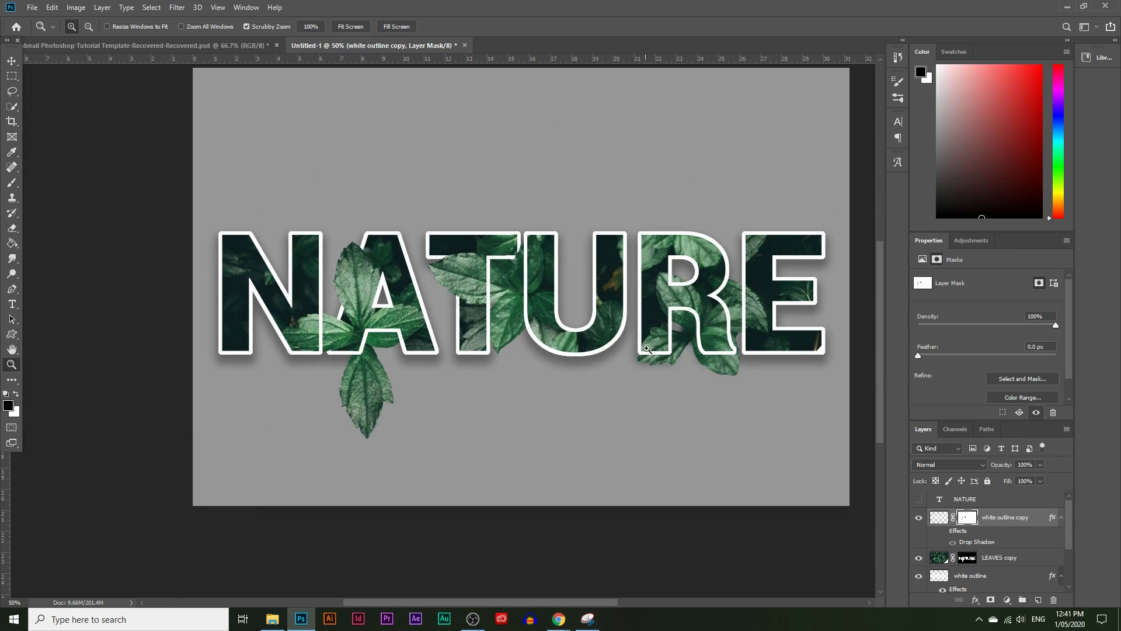
click(777, 279)
click(777, 280)
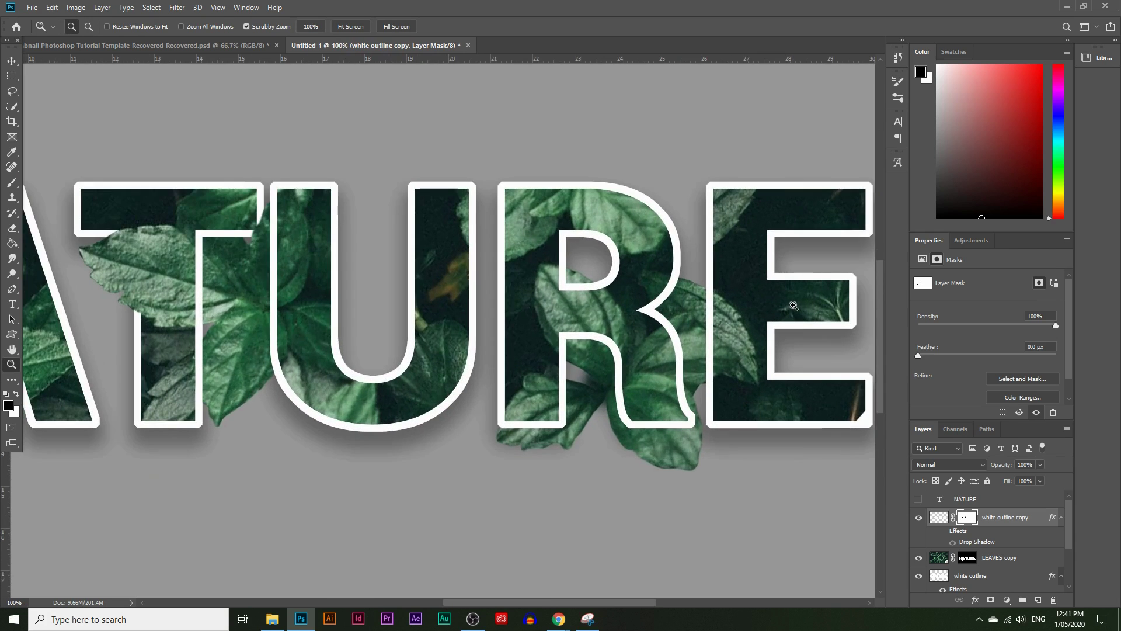
click(793, 305)
scroll(589, 357, down, 1)
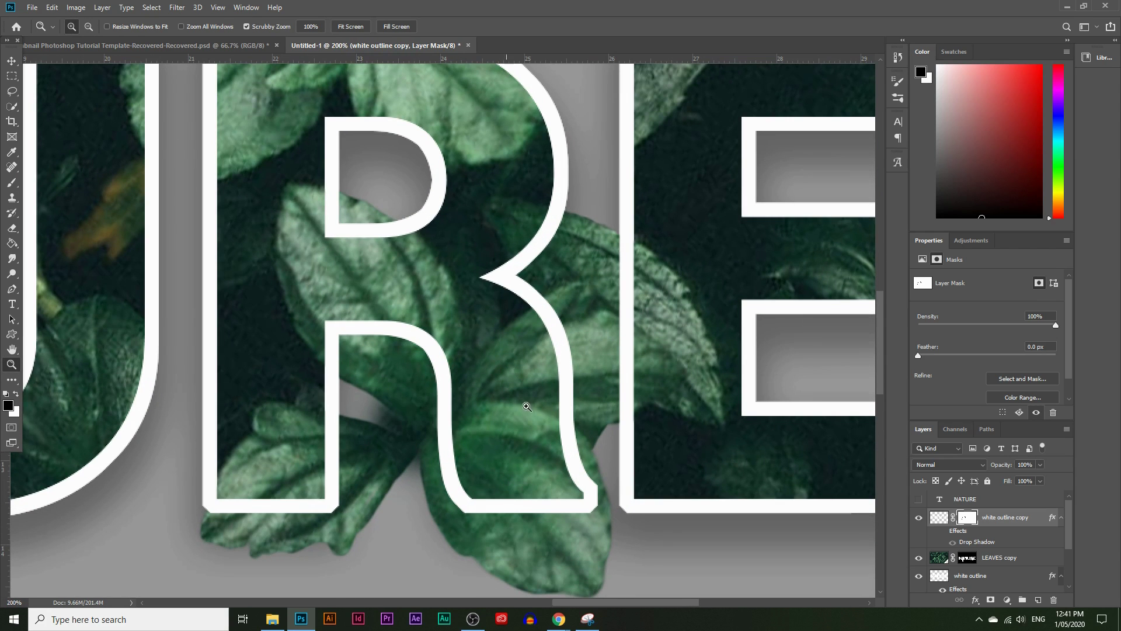
click(917, 515)
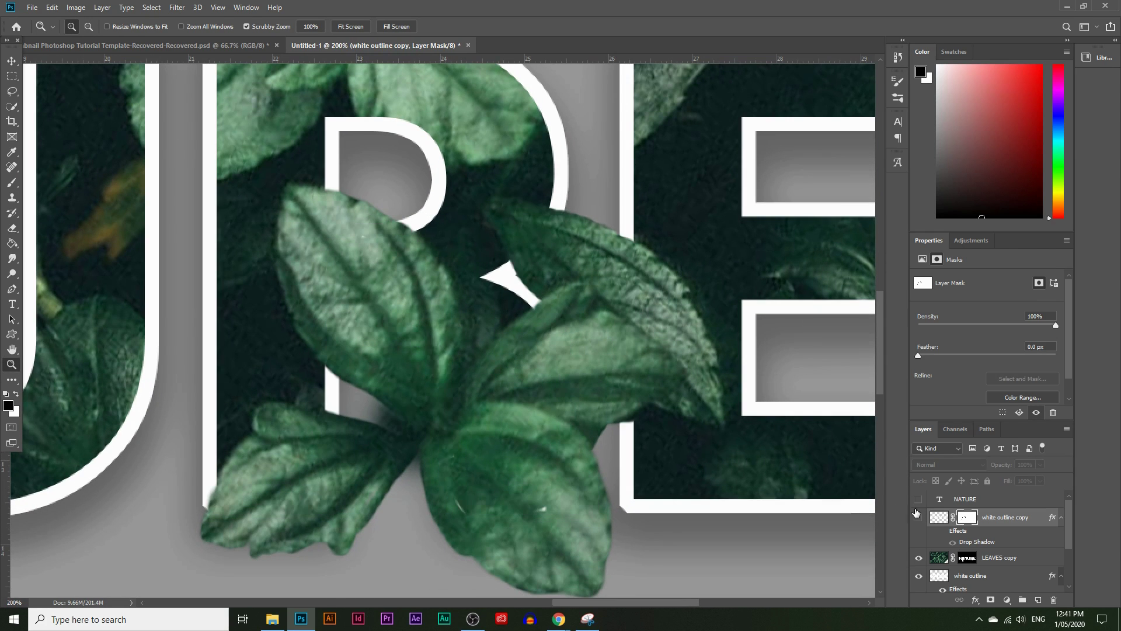
click(919, 518)
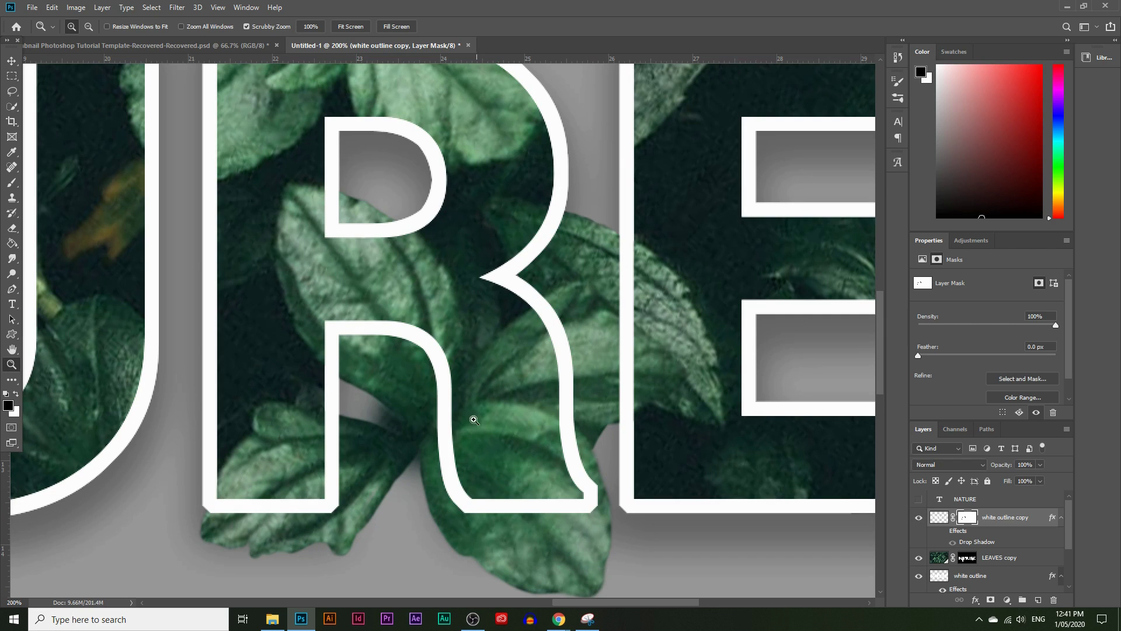
Step: Paint the mask black to hide the R's outline over the leaf at the foot of its left stem
click(12, 182)
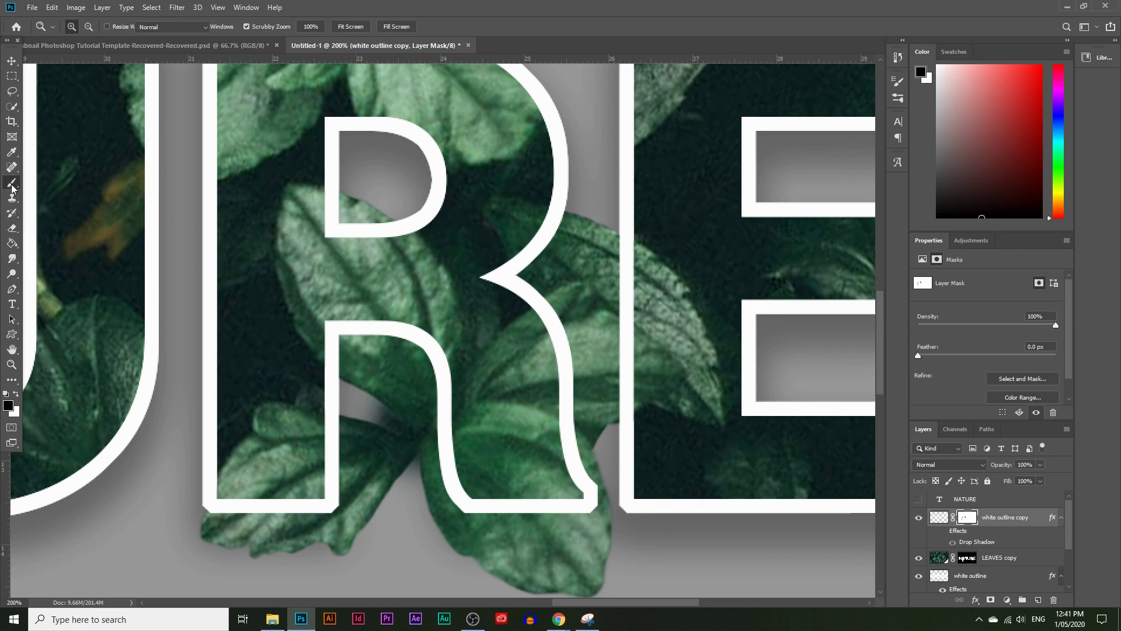
mouse_move(357, 407)
mouse_down()
mouse_move(331, 402)
mouse_move(334, 323)
mouse_up()
mouse_move(331, 411)
mouse_down()
mouse_move(330, 479)
mouse_move(257, 506)
mouse_move(216, 504)
mouse_up()
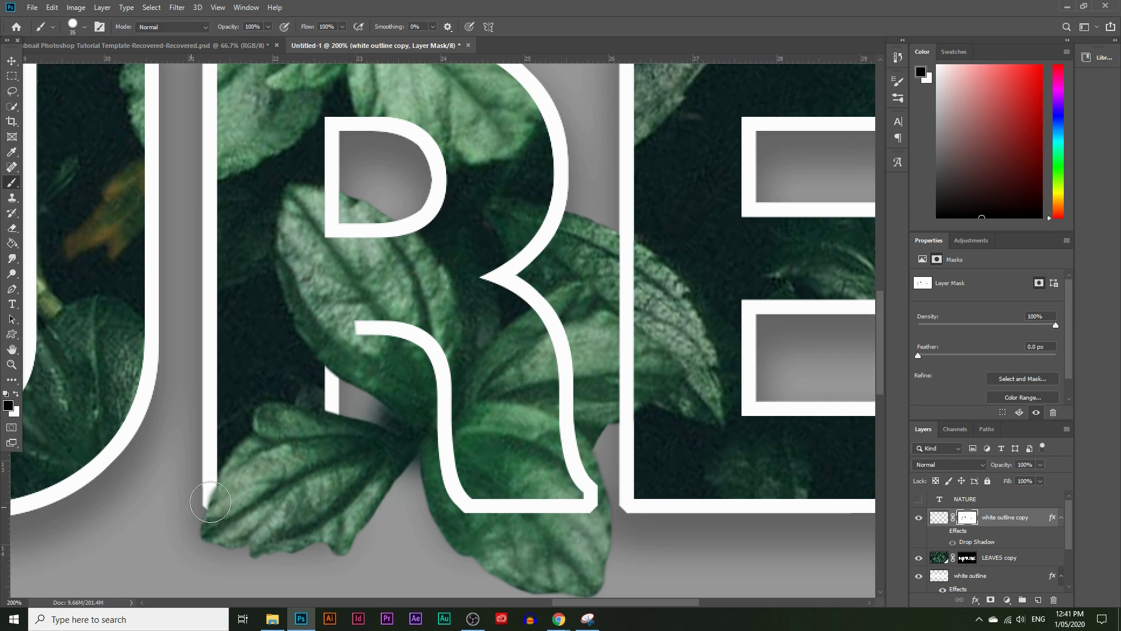
drag(346, 340, 350, 329)
Step: Set the foreground color to white (ffffff) and paint back the R's inner outline between its left stem and leg
click(9, 405)
drag(493, 520, 349, 401)
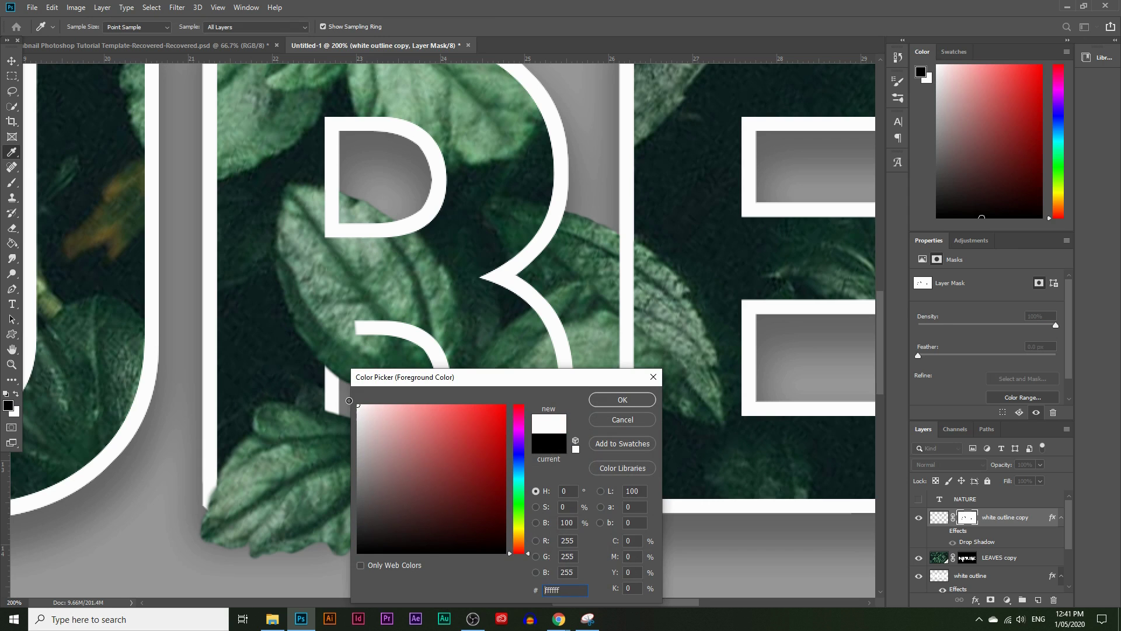
click(623, 400)
mouse_move(356, 333)
mouse_down()
mouse_move(336, 339)
mouse_move(335, 389)
mouse_up()
scroll(505, 403, up, 1)
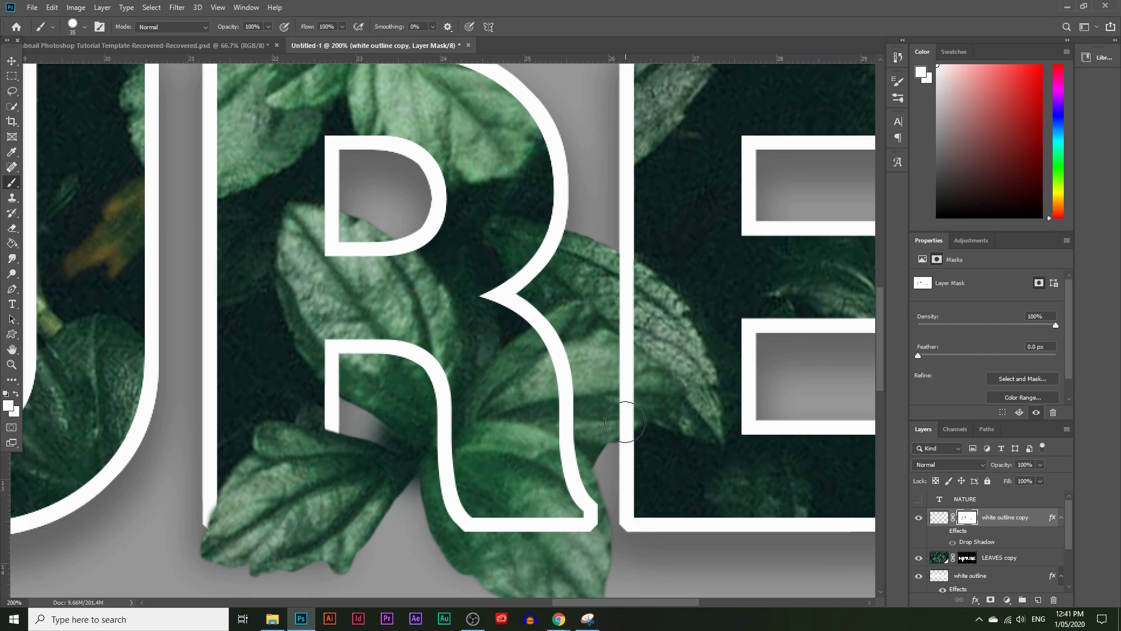
Step: Set the foreground color to black (000000) and paint the mask to hide the E's left stem outline where the R's leaves cross it
drag(595, 602, 614, 602)
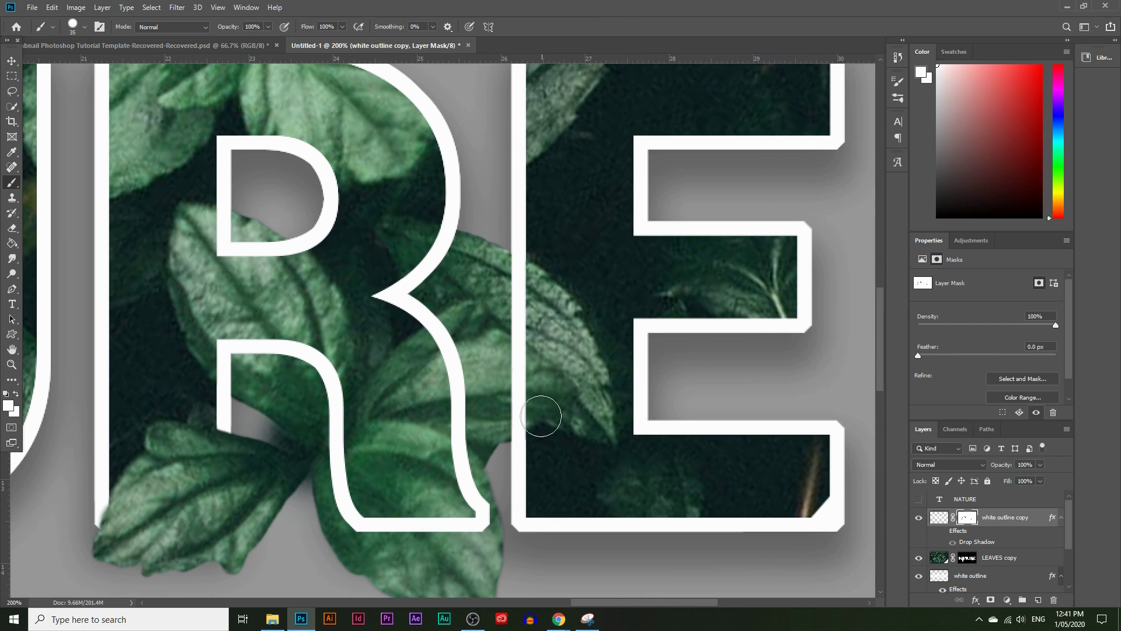
click(12, 407)
drag(412, 528, 410, 585)
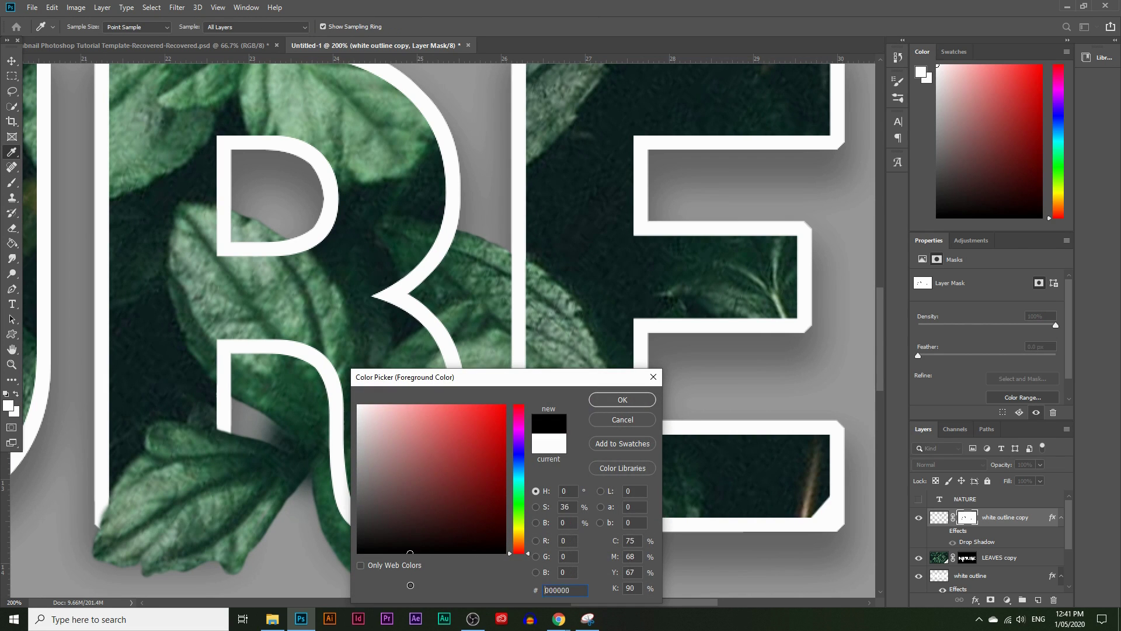
click(608, 404)
mouse_move(521, 449)
mouse_down()
mouse_move(520, 263)
mouse_move(520, 330)
mouse_up()
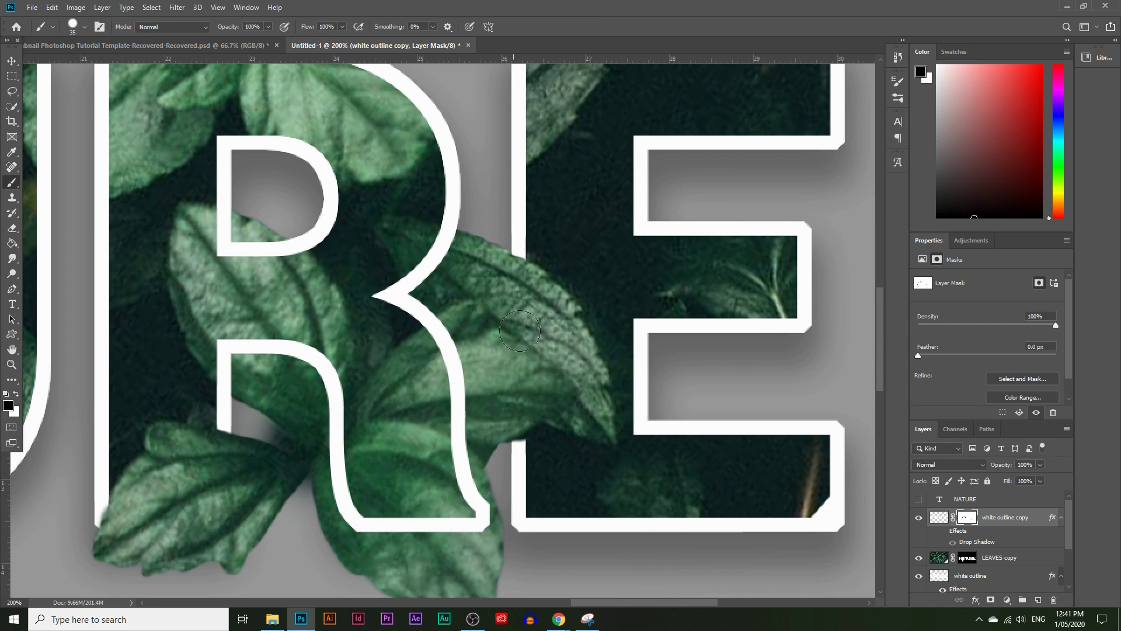
Step: Select the white outline copy layer itself rather than its mask and lower its opacity to 51%
click(11, 365)
alt+click(338, 355)
alt+click(338, 355)
alt+click(338, 355)
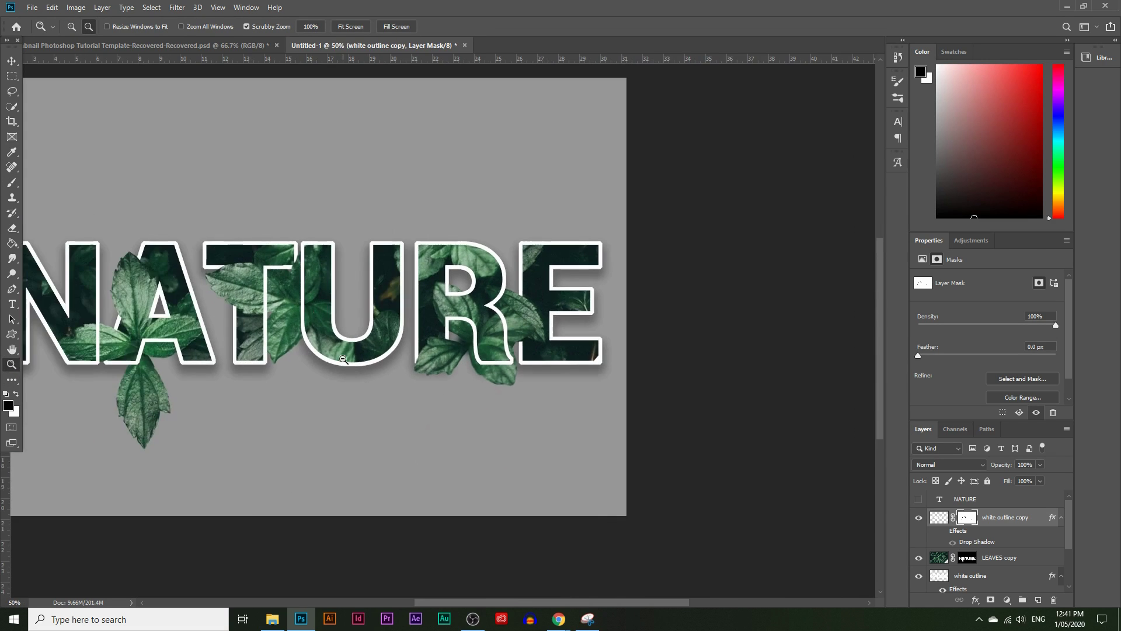
alt+click(351, 327)
click(419, 214)
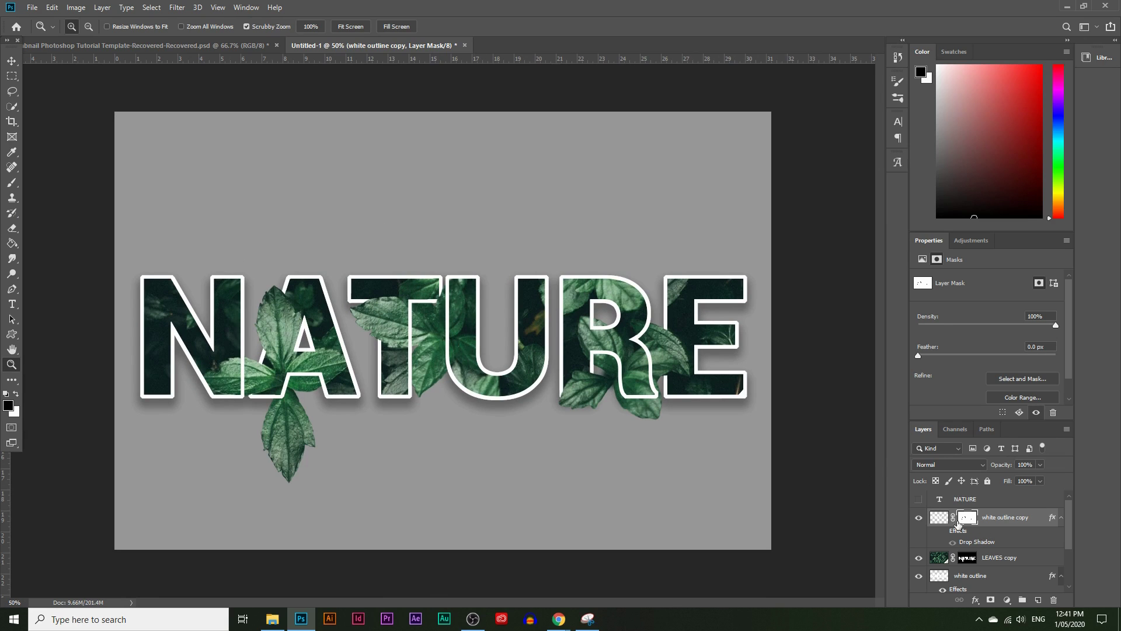
click(942, 533)
click(988, 517)
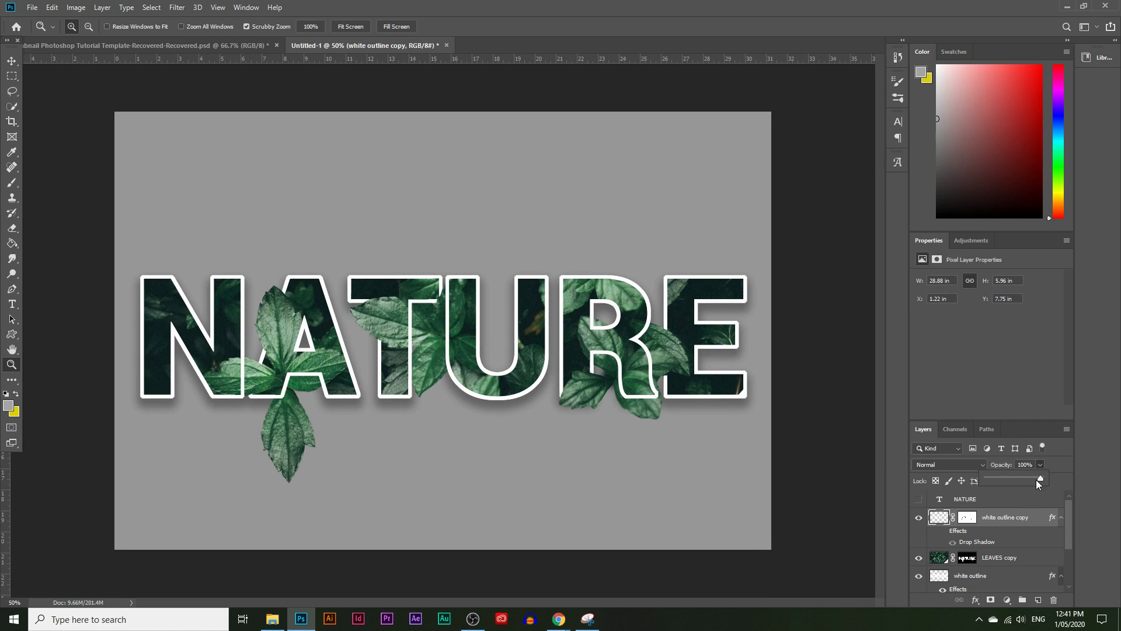
drag(1028, 477, 1016, 477)
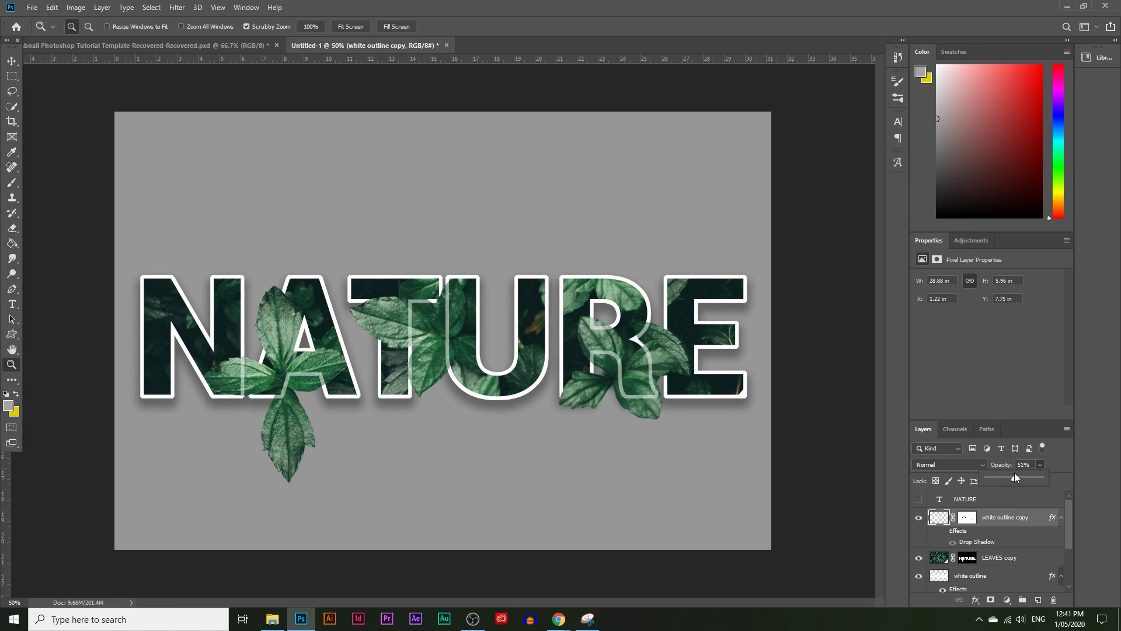